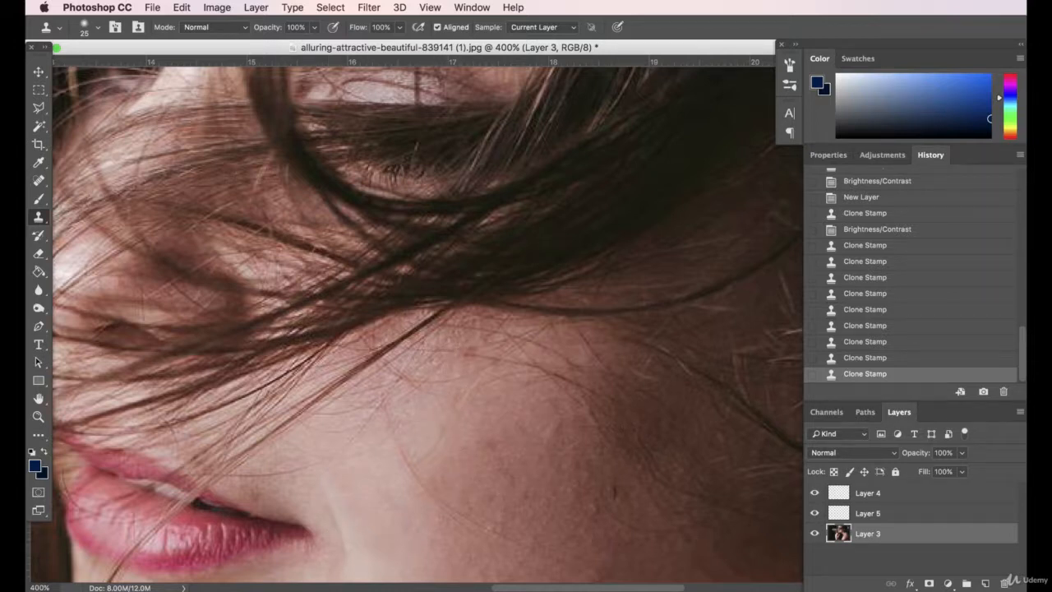
- Clone skin over the stray marks on the cheek just below the hair, using a 20 px Clone Stamp brush
{"action": "left_click", "coordinate": [49, 587]}
{"action": "type", "text": "500"}
{"action": "key", "text": "Return"}
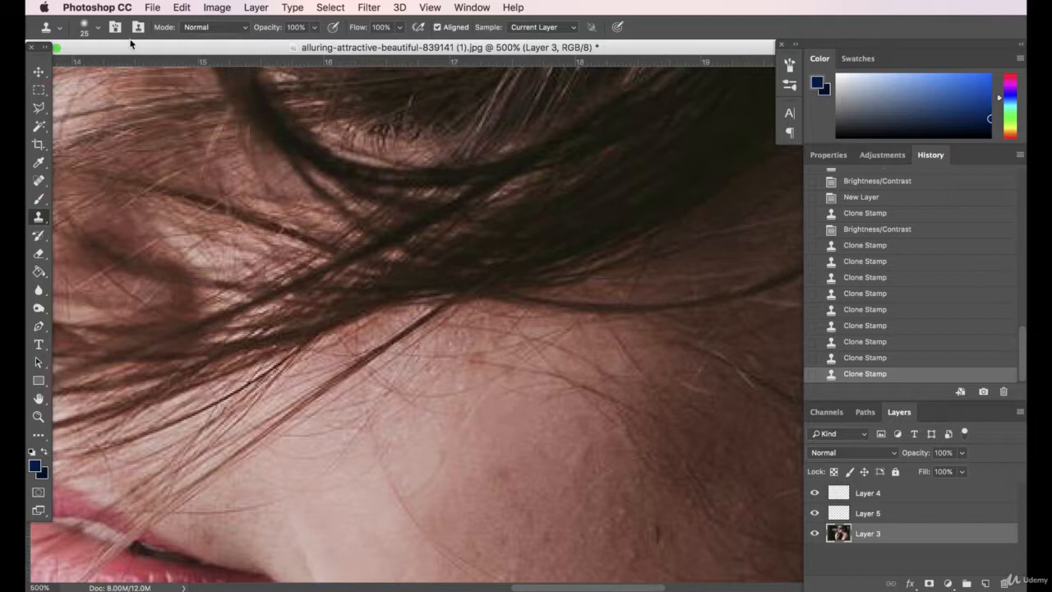
{"action": "left_click", "coordinate": [99, 28]}
{"action": "left_click_drag", "start_coordinate": [113, 74], "coordinate": [110, 74]}
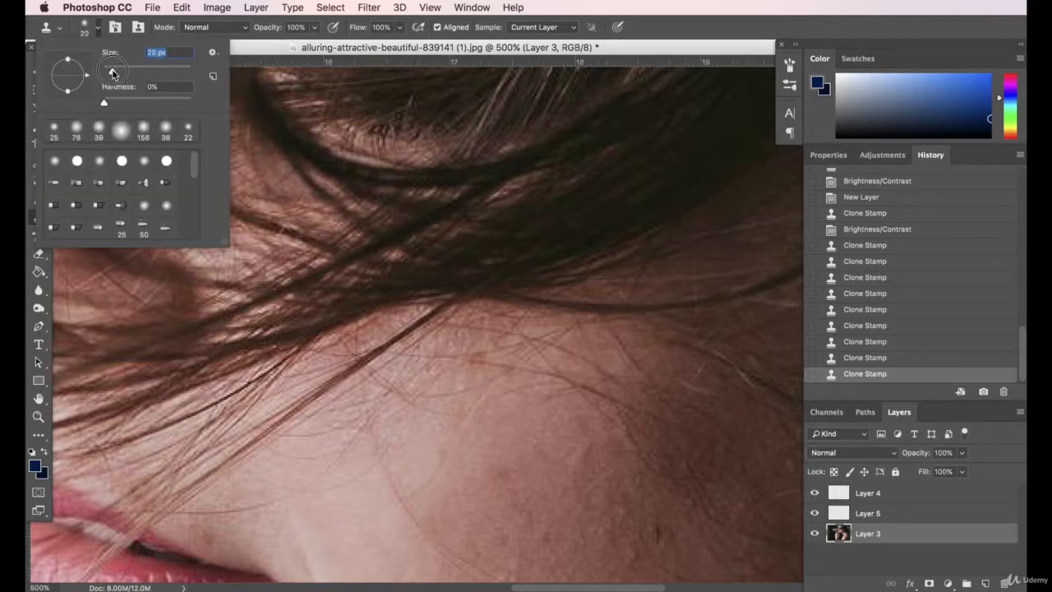
{"action": "left_click", "coordinate": [479, 360]}
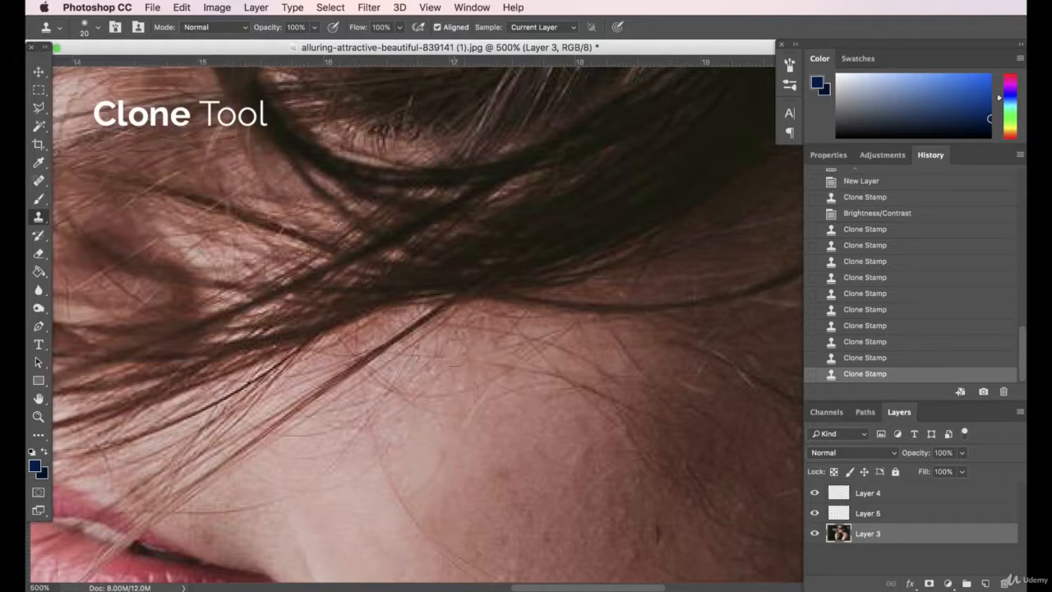
- Sample the dark hair colour from the thick strands above the cheek as the foreground colour
{"action": "left_click", "coordinate": [39, 587]}
{"action": "type", "text": "7"}
{"action": "key", "text": "Return"}
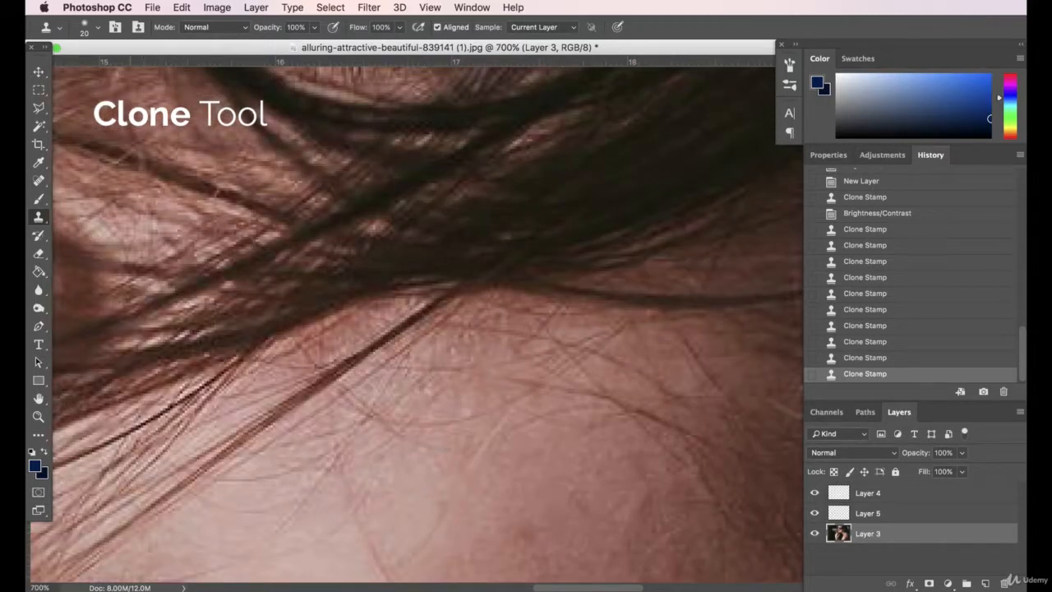
{"action": "left_click", "coordinate": [39, 164]}
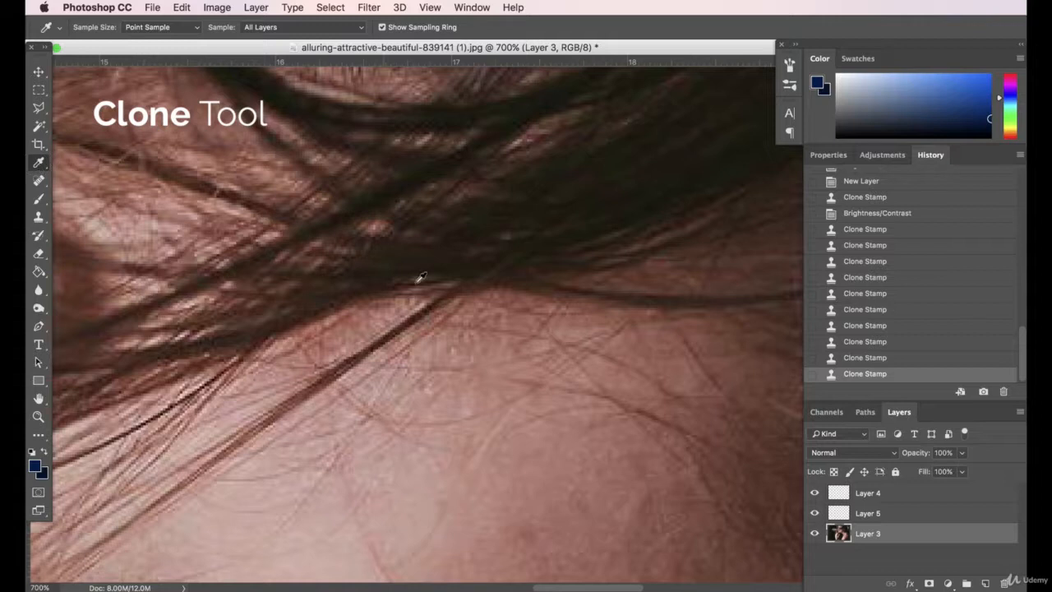
{"action": "left_click", "coordinate": [519, 257]}
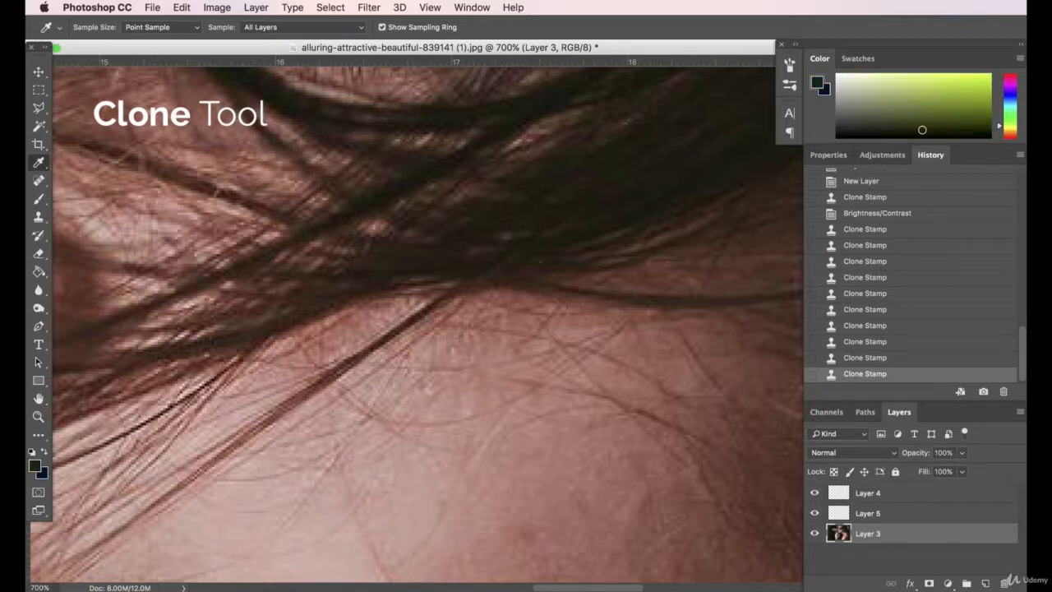
- Add a new layer above Layer 3 and set the Brush tool to a size of 1 px
{"action": "left_click", "coordinate": [985, 584]}
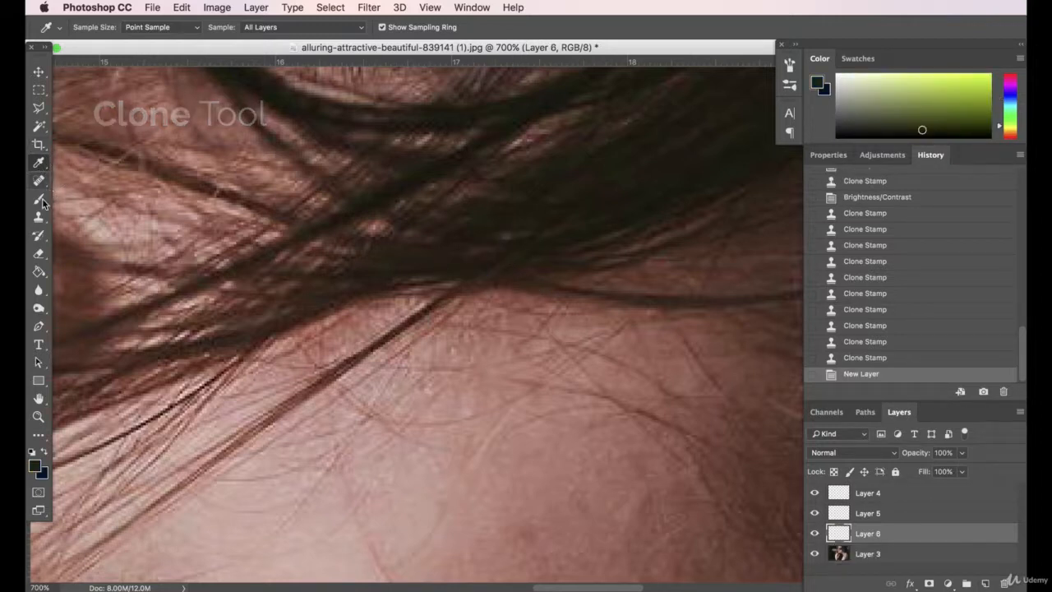
{"action": "left_click", "coordinate": [38, 198]}
{"action": "left_click", "coordinate": [97, 27]}
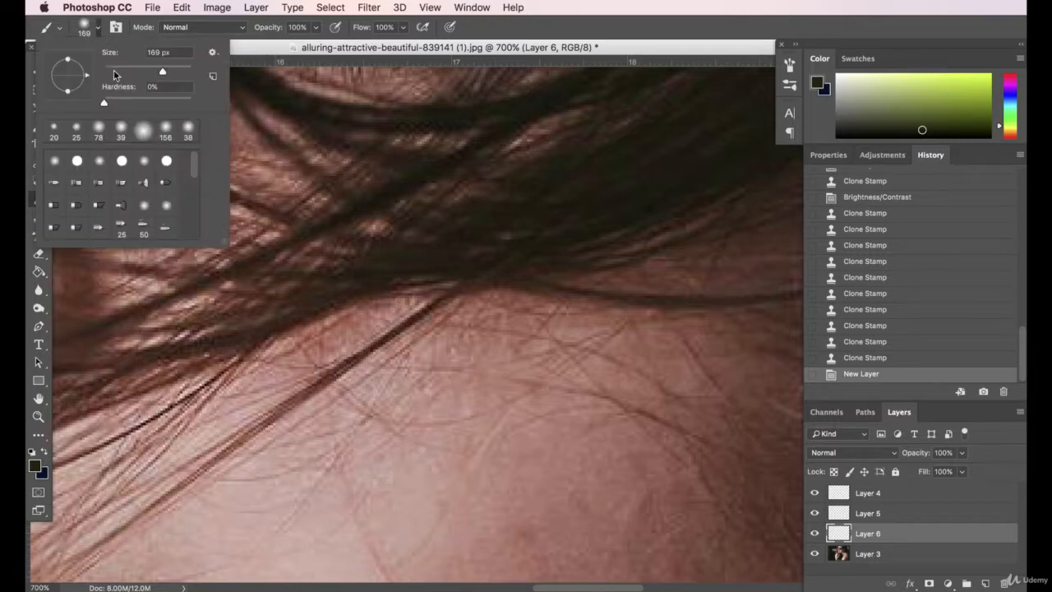
{"action": "left_click_drag", "start_coordinate": [117, 75], "coordinate": [102, 73]}
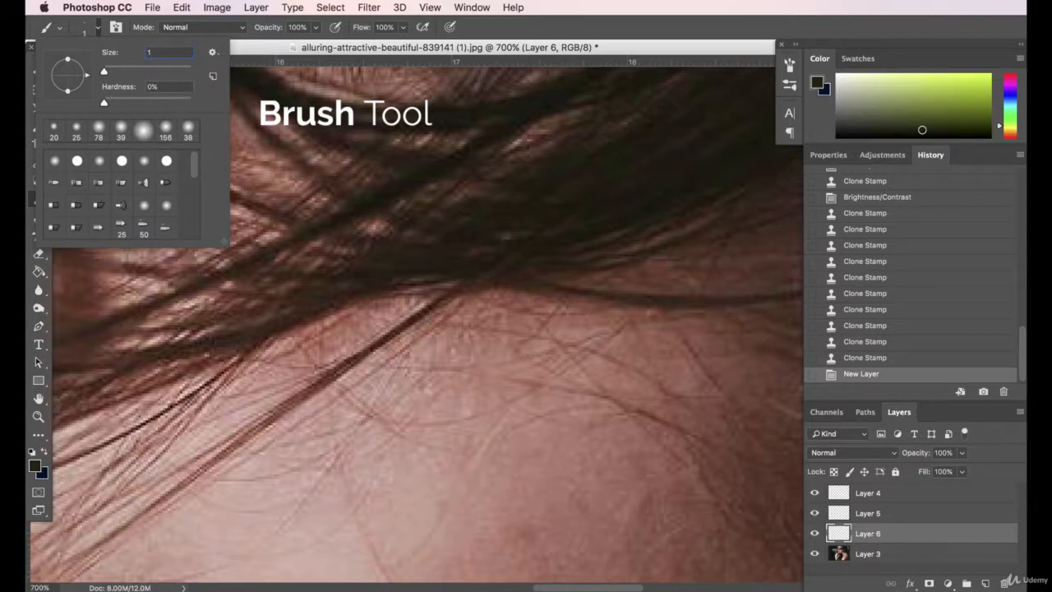
{"action": "key", "text": "Return"}
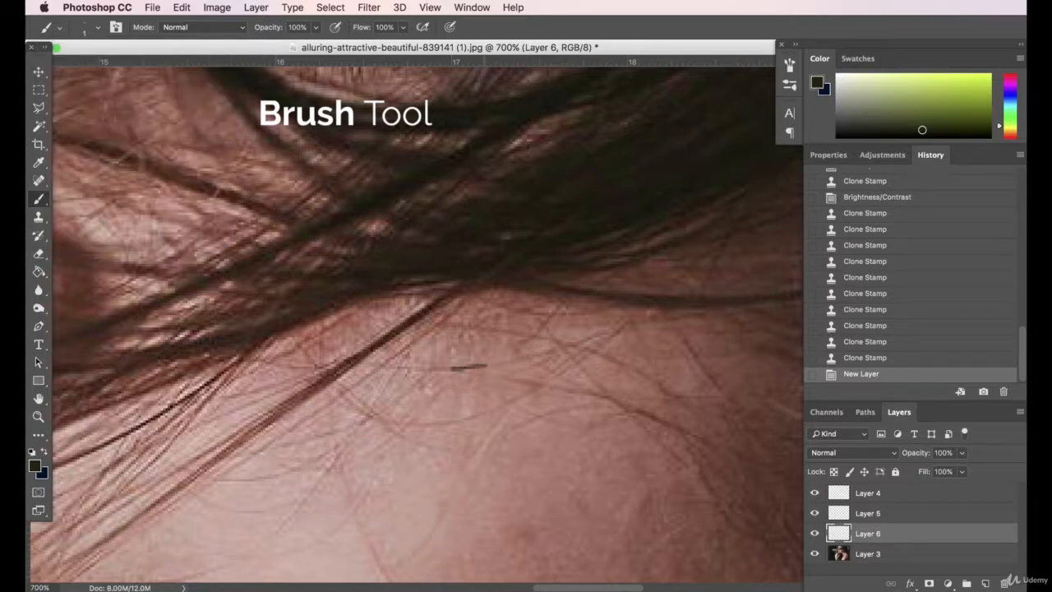
- Try short dark hair strokes on the cheek, undoing each one, and add another new layer above Layer 6
{"action": "left_click_drag", "start_coordinate": [508, 364], "coordinate": [514, 363]}
{"action": "key", "text": "super+z"}
{"action": "left_click", "coordinate": [985, 584]}
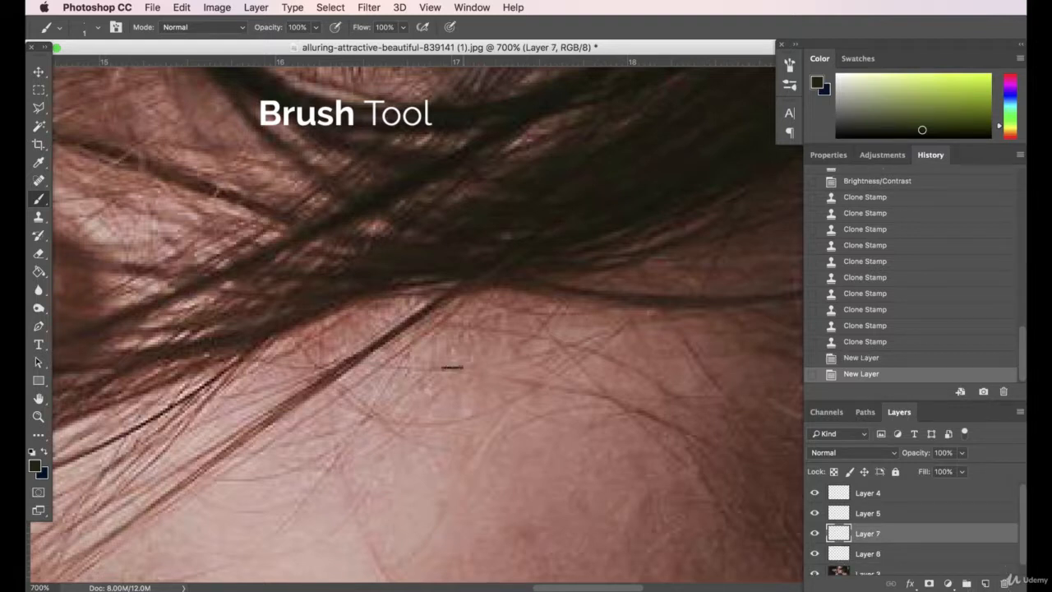
{"action": "left_click_drag", "start_coordinate": [462, 368], "coordinate": [462, 368]}
{"action": "key", "text": "super+z"}
- Sample a reddish-brown tone from the cheek and paint two fine hair strands across the skin on Layer 7
{"action": "left_click", "coordinate": [47, 164]}
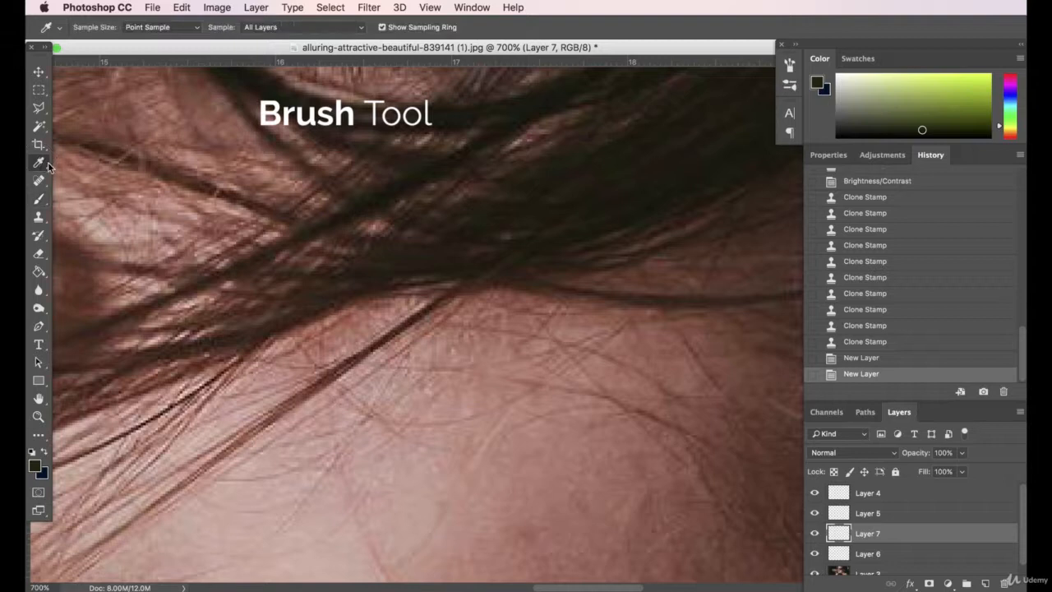
{"action": "left_click", "coordinate": [447, 362]}
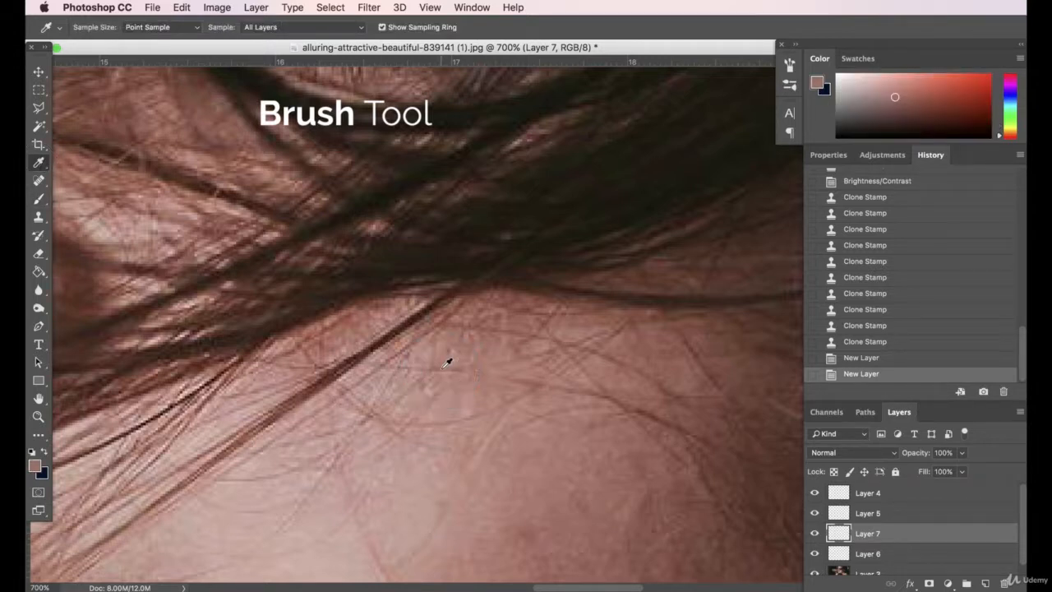
{"action": "left_click", "coordinate": [501, 323]}
{"action": "left_click", "coordinate": [39, 199]}
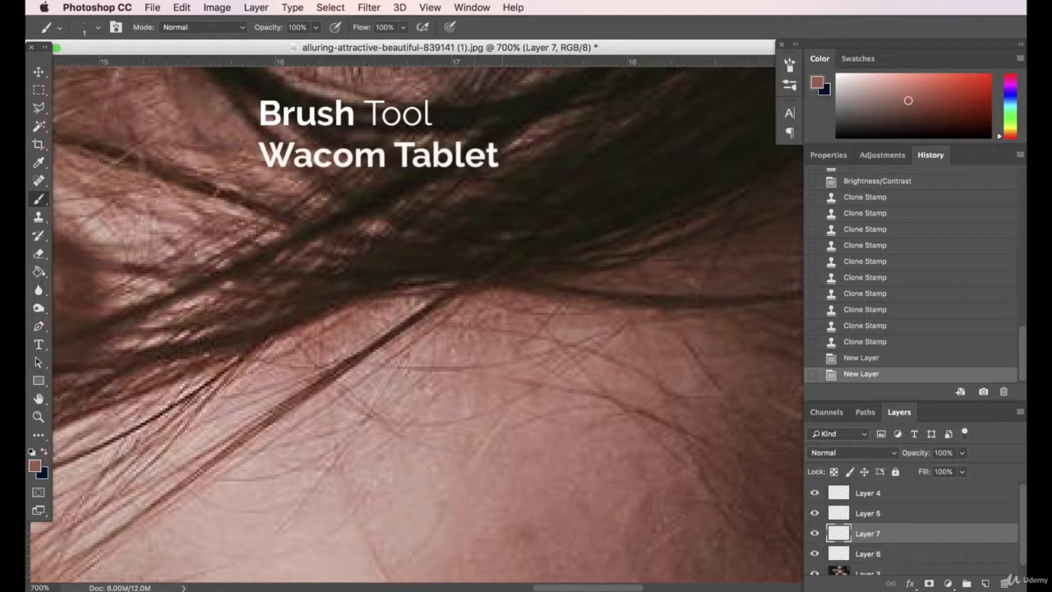
{"action": "left_click_drag", "start_coordinate": [486, 322], "coordinate": [509, 329]}
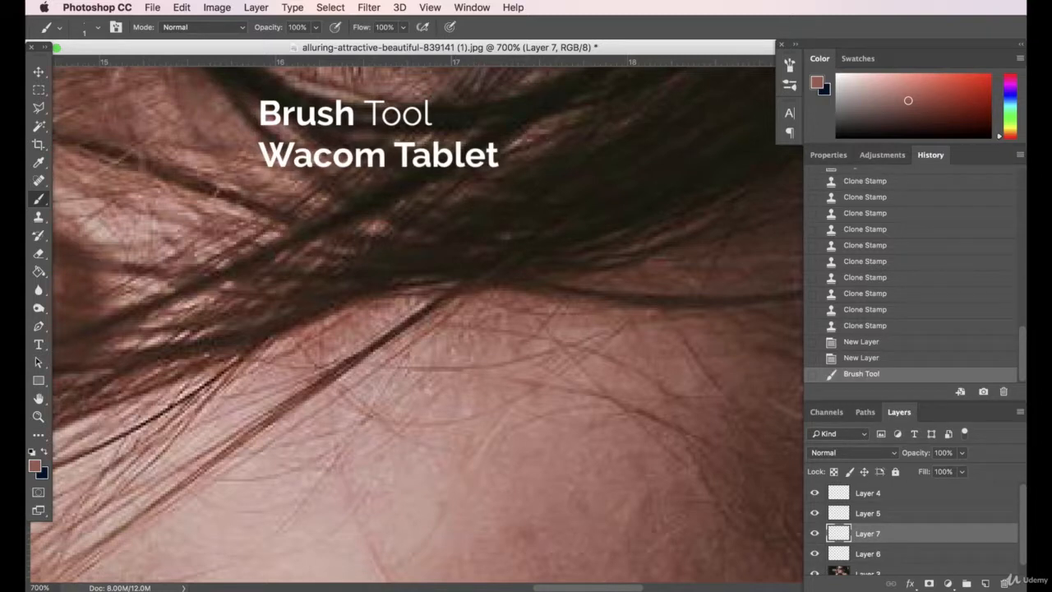
{"action": "left_click_drag", "start_coordinate": [498, 273], "coordinate": [477, 289]}
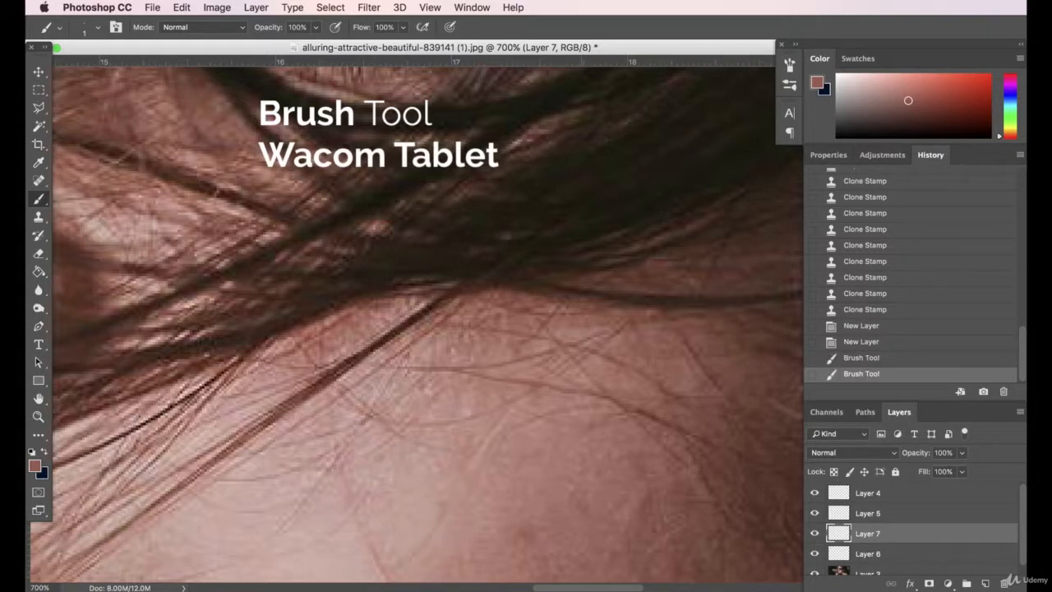
- Lower the opacity of Layer 7 to 52%
{"action": "left_click", "coordinate": [963, 453]}
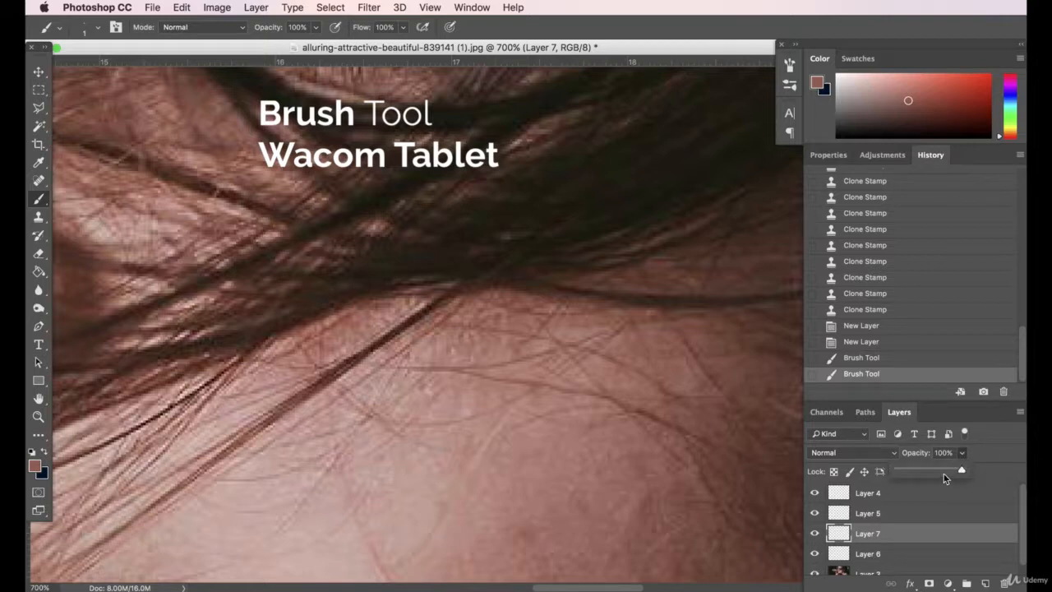
{"action": "left_click", "coordinate": [938, 471]}
{"action": "left_click_drag", "start_coordinate": [938, 474], "coordinate": [931, 471]}
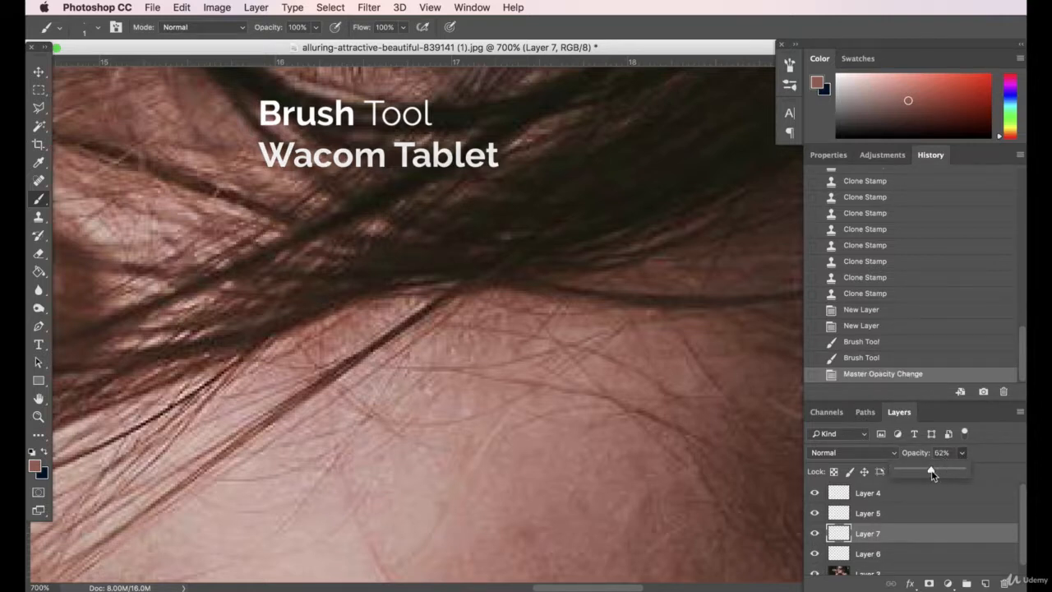
- Compare the cheek with earlier history states, and return to the latest opacity change
{"action": "left_click", "coordinate": [891, 293]}
{"action": "left_click", "coordinate": [865, 245]}
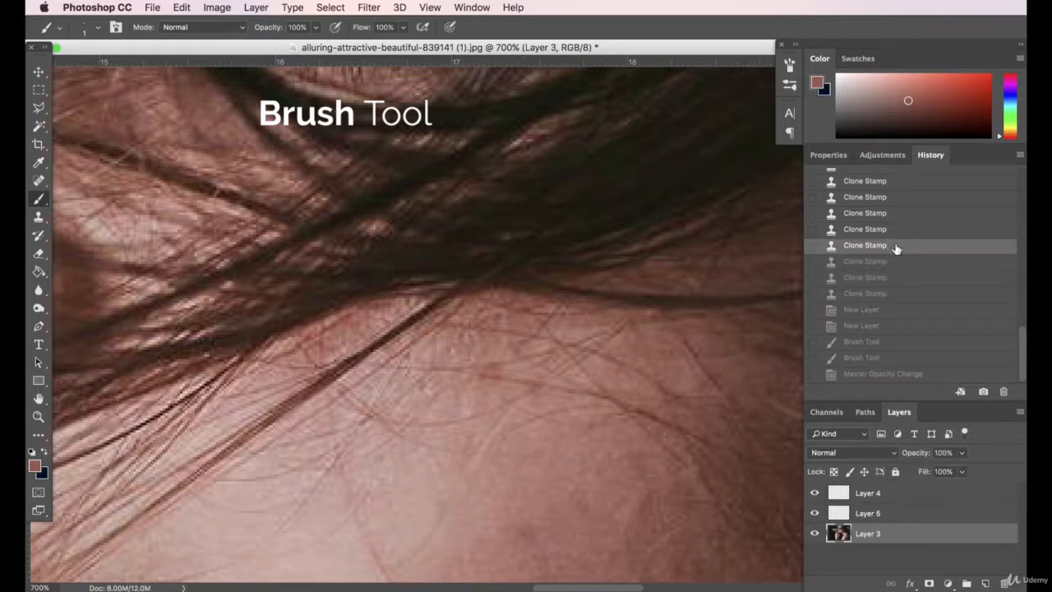
{"action": "scroll", "coordinate": [897, 247], "scroll_direction": "up", "scroll_amount": 3}
{"action": "left_click", "coordinate": [893, 213]}
{"action": "scroll", "coordinate": [883, 345], "scroll_direction": "down", "scroll_amount": 3}
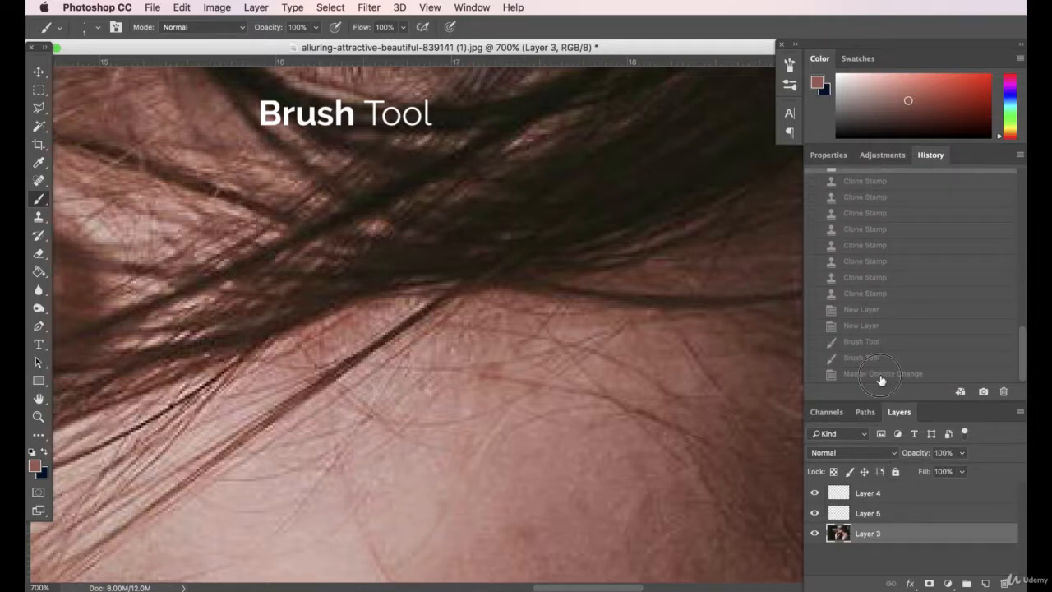
{"action": "left_click", "coordinate": [882, 374]}
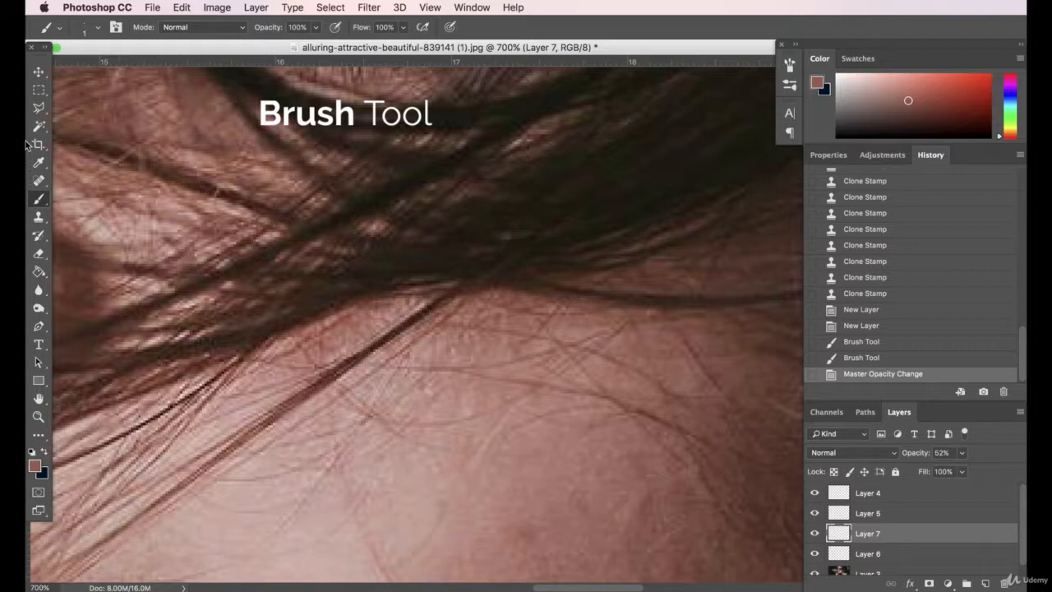
- Examine the painted strands on the cheek at 400% zoom
{"action": "left_click", "coordinate": [38, 73]}
{"action": "left_click", "coordinate": [41, 587]}
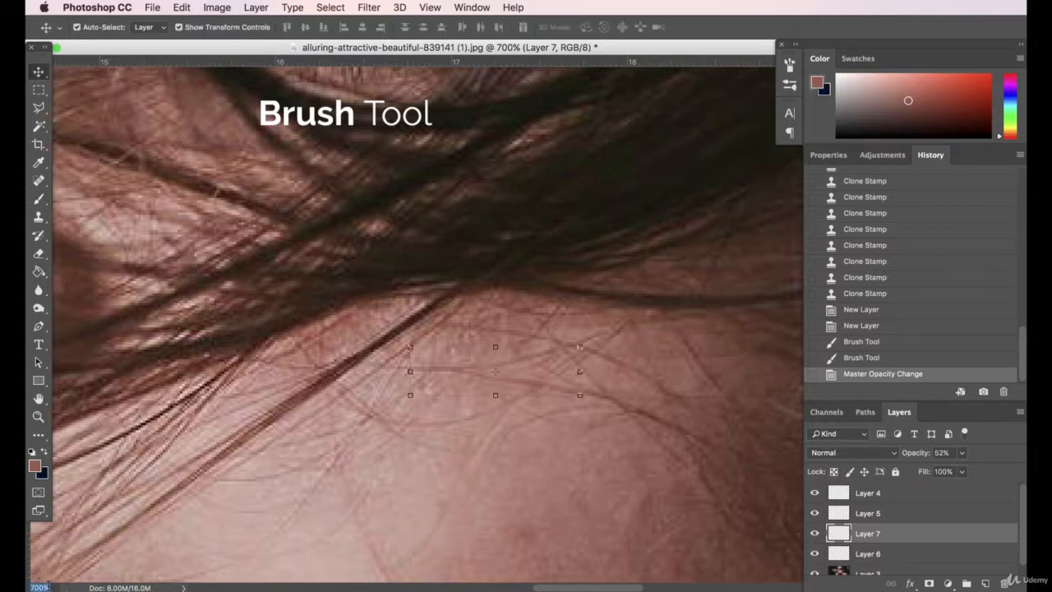
{"action": "type", "text": "400"}
{"action": "key", "text": "Return"}
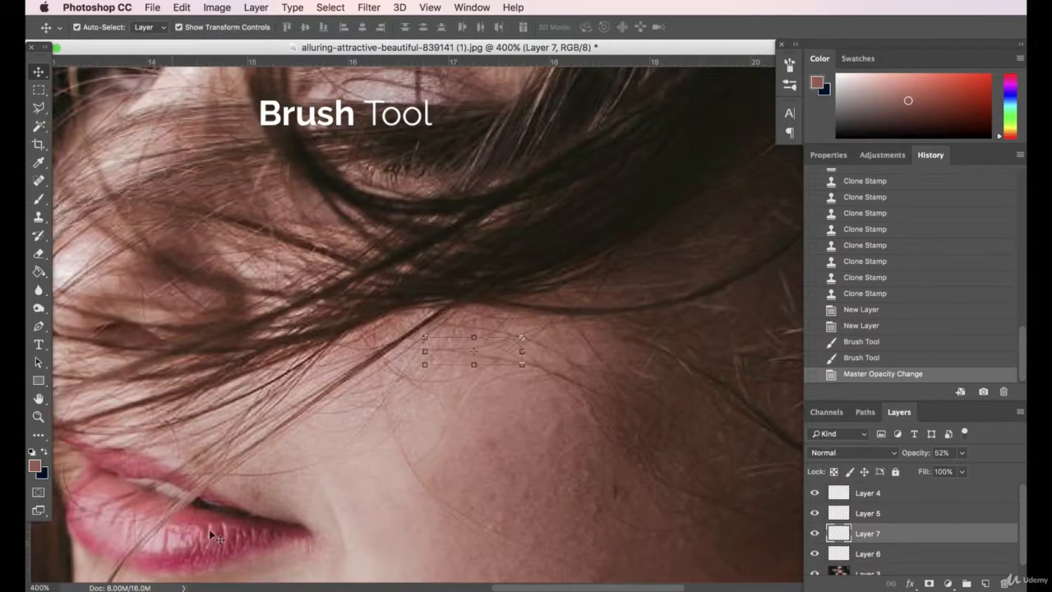
{"action": "left_click", "coordinate": [463, 545]}
- Select every layer from Layer 3 up to Layer 4 and merge them into one
{"action": "scroll", "coordinate": [474, 535], "scroll_direction": "up", "scroll_amount": 5}
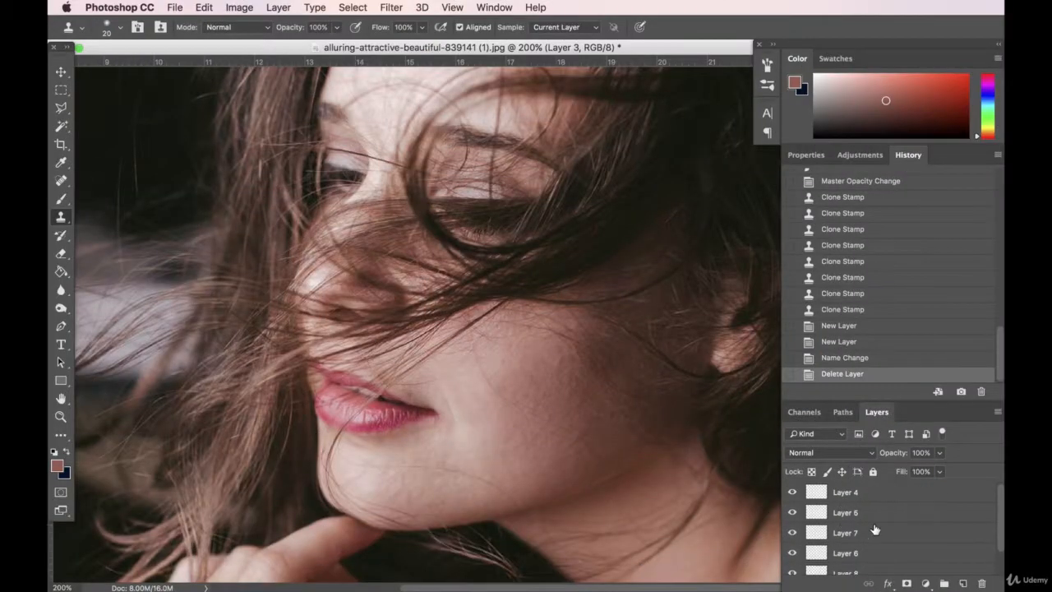
{"action": "scroll", "coordinate": [858, 529], "scroll_direction": "up", "scroll_amount": 2}
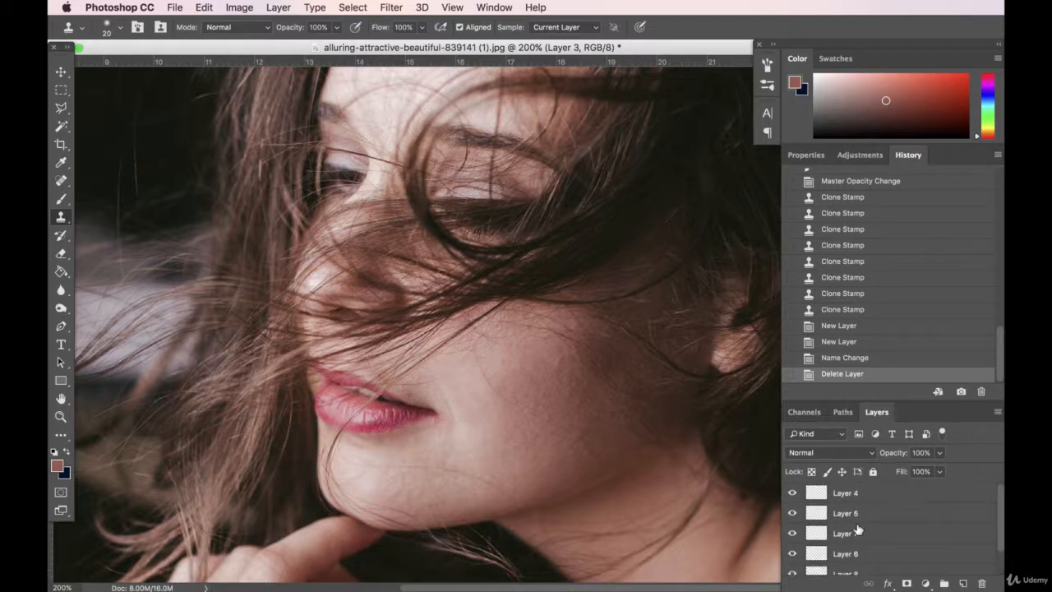
{"action": "scroll", "coordinate": [876, 561], "scroll_direction": "down", "scroll_amount": 2}
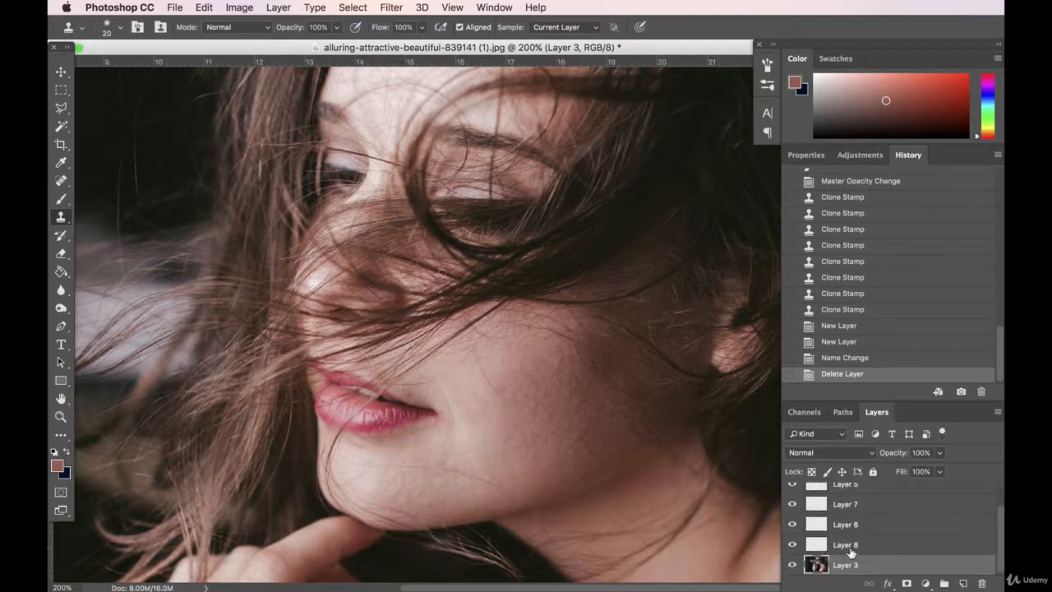
{"action": "scroll", "coordinate": [860, 554], "scroll_direction": "up", "scroll_amount": 2}
{"action": "left_click", "coordinate": [870, 500], "text": "shift"}
{"action": "scroll", "coordinate": [872, 518], "scroll_direction": "down", "scroll_amount": 2}
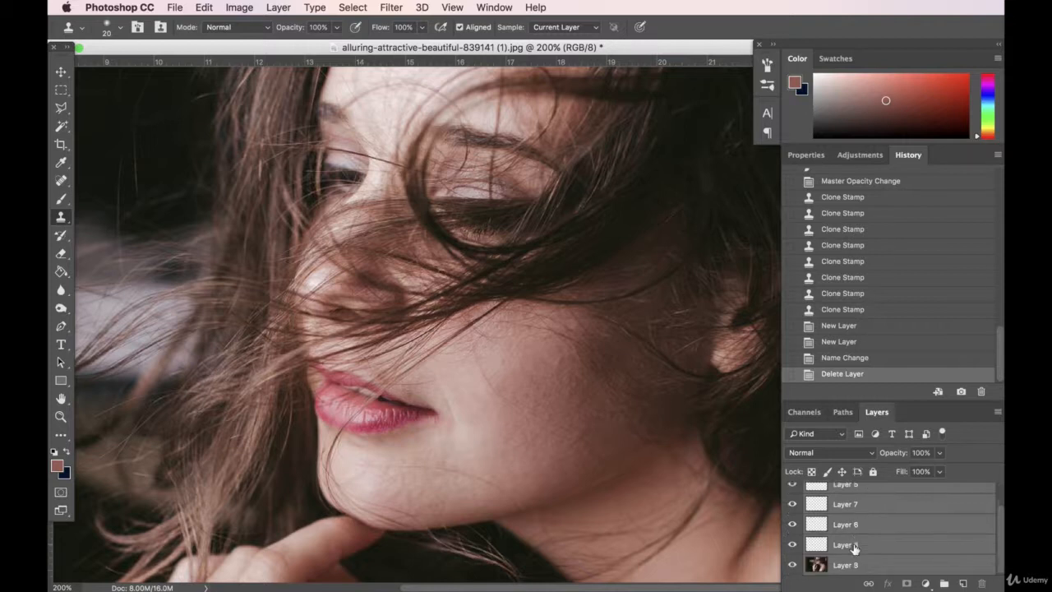
{"action": "key", "text": "super+e"}
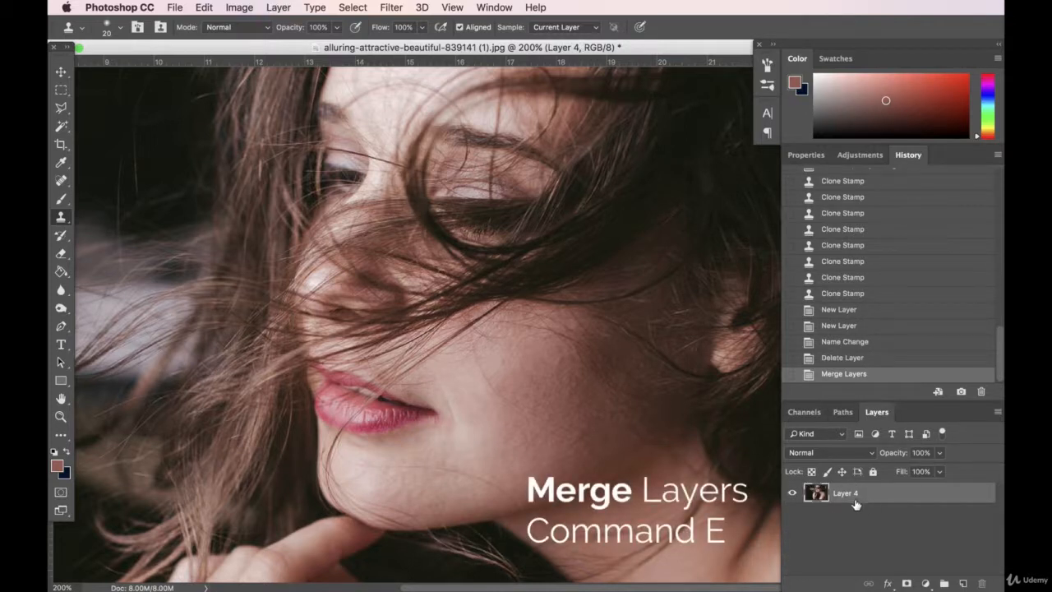
- Add a new layer above the merged Layer 4 and sample a light skin tone from the cheek
{"action": "left_click", "coordinate": [61, 73]}
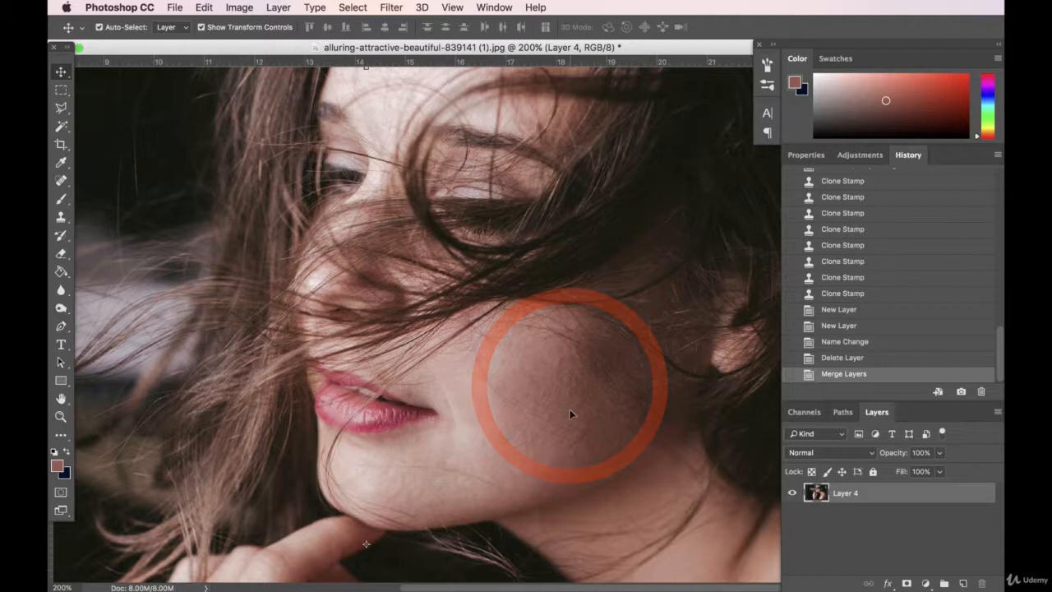
{"action": "left_click", "coordinate": [964, 583]}
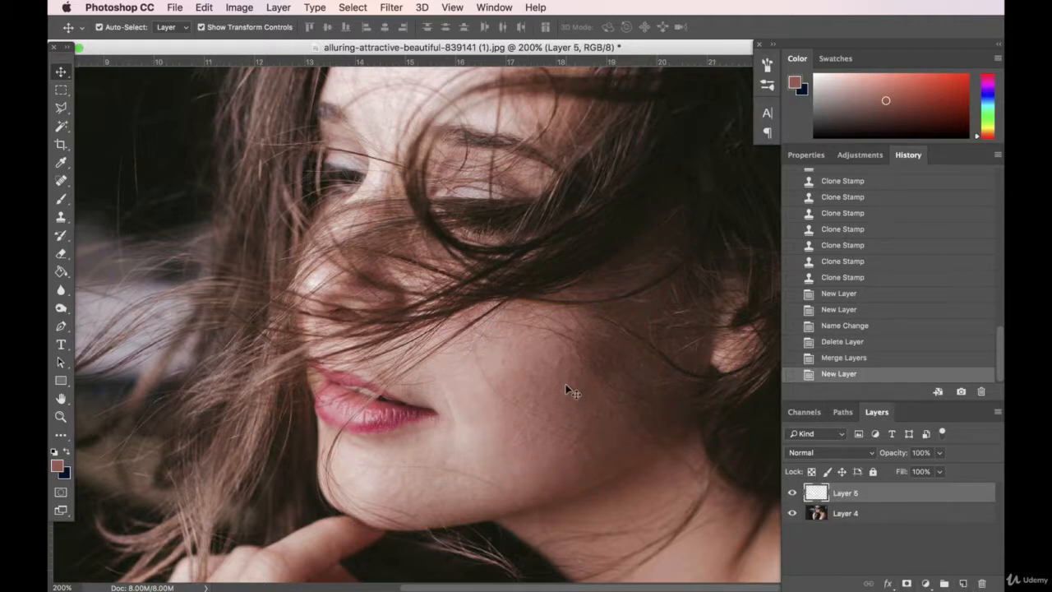
{"action": "left_click", "coordinate": [61, 165]}
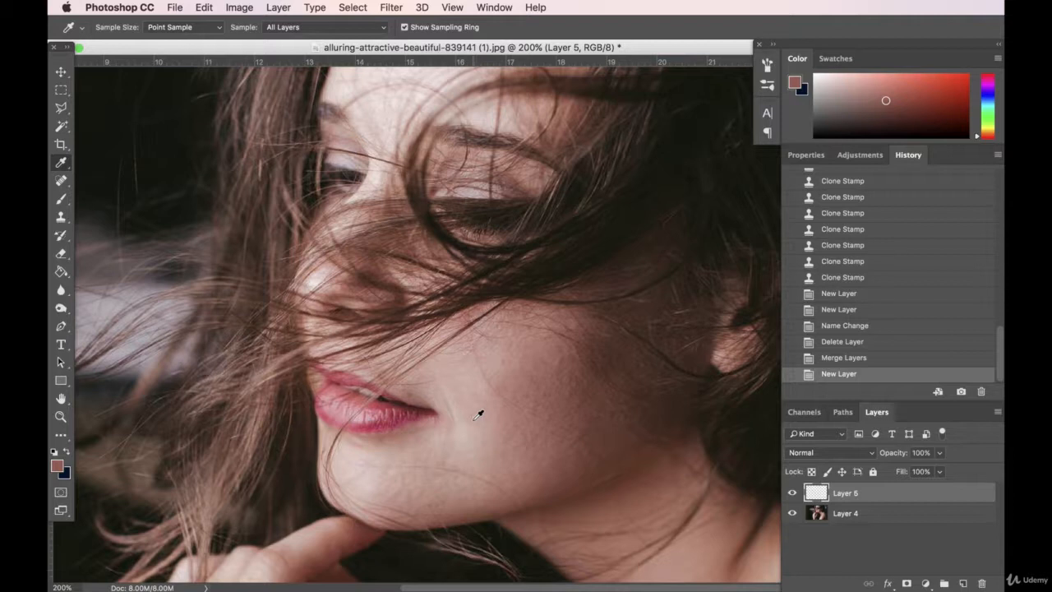
{"action": "left_click", "coordinate": [498, 356]}
- Enlarge the soft Brush tool to 188 px and make the empty Layer 5 the active layer
{"action": "left_click", "coordinate": [62, 200]}
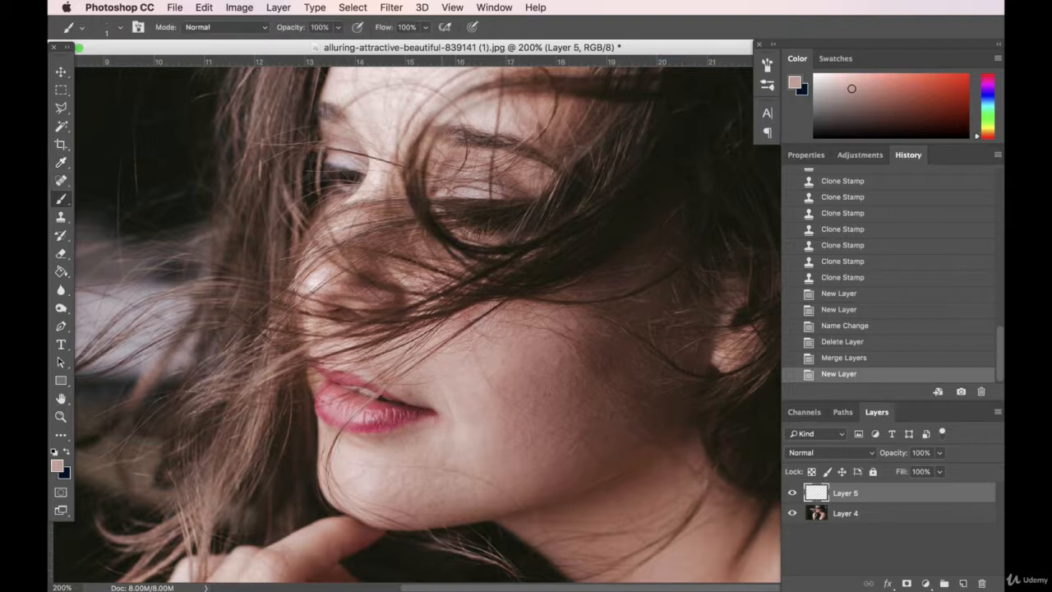
{"action": "left_click", "coordinate": [121, 30]}
{"action": "left_click_drag", "start_coordinate": [148, 70], "coordinate": [171, 72]}
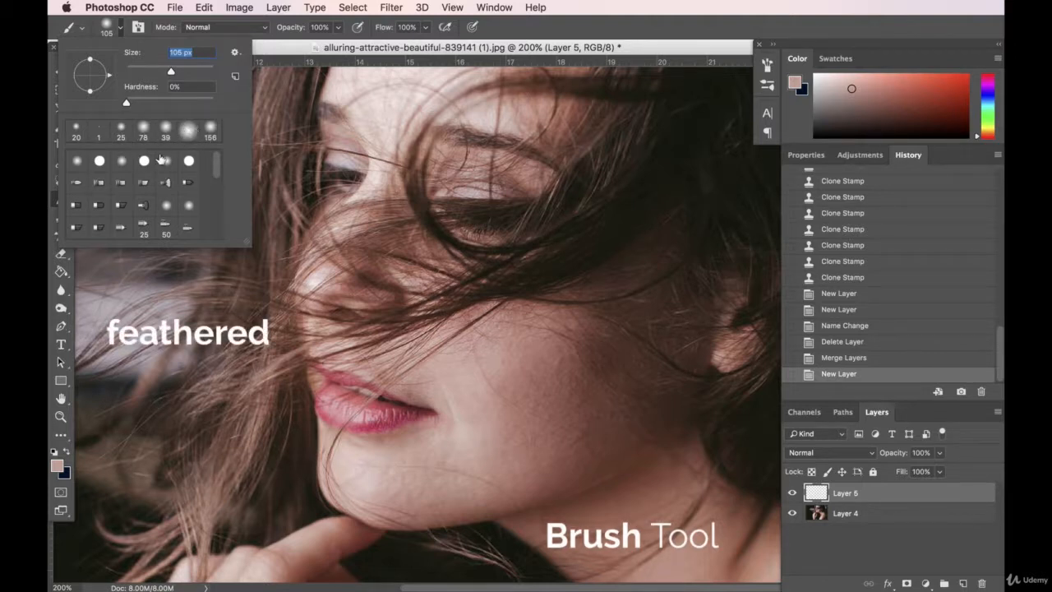
{"action": "left_click_drag", "start_coordinate": [181, 72], "coordinate": [197, 73]}
{"action": "left_click", "coordinate": [885, 537]}
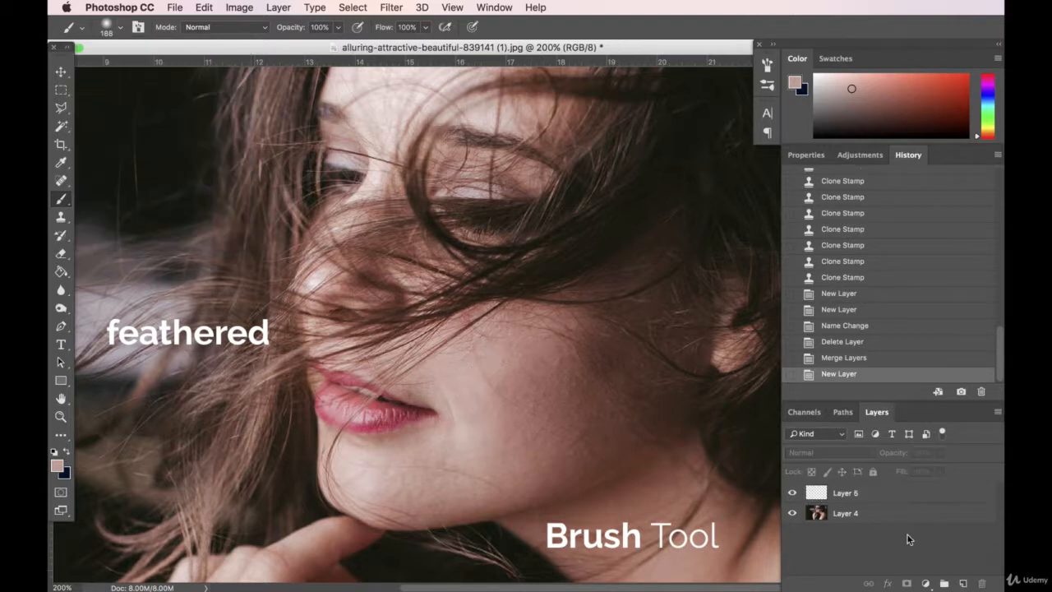
{"action": "left_click", "coordinate": [860, 494]}
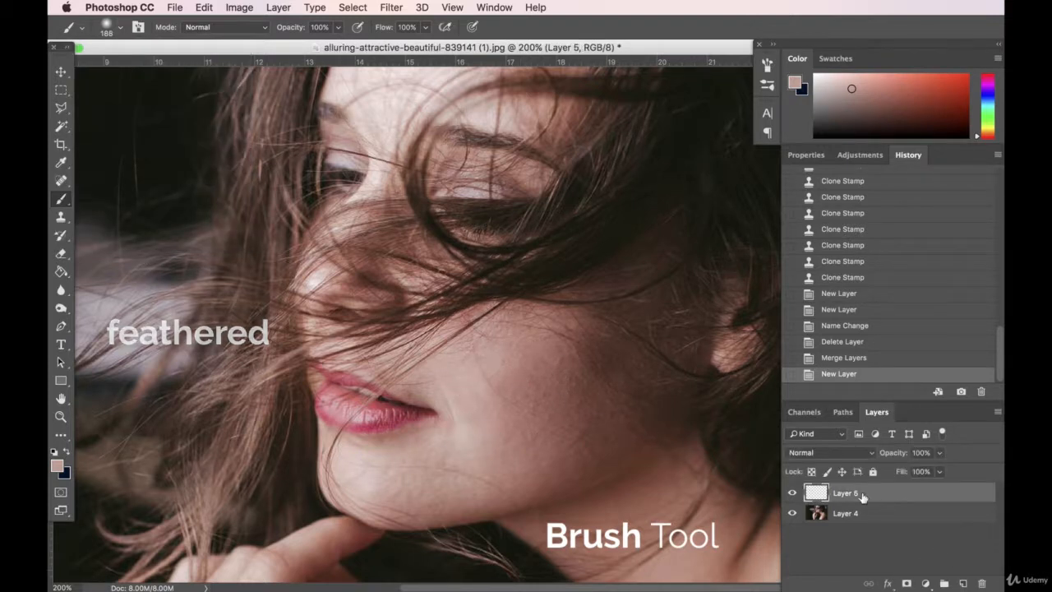
- Paint the sampled skin tone over the cheek on Layer 5 and lower the layer's opacity to 35%
{"action": "left_click", "coordinate": [530, 401]}
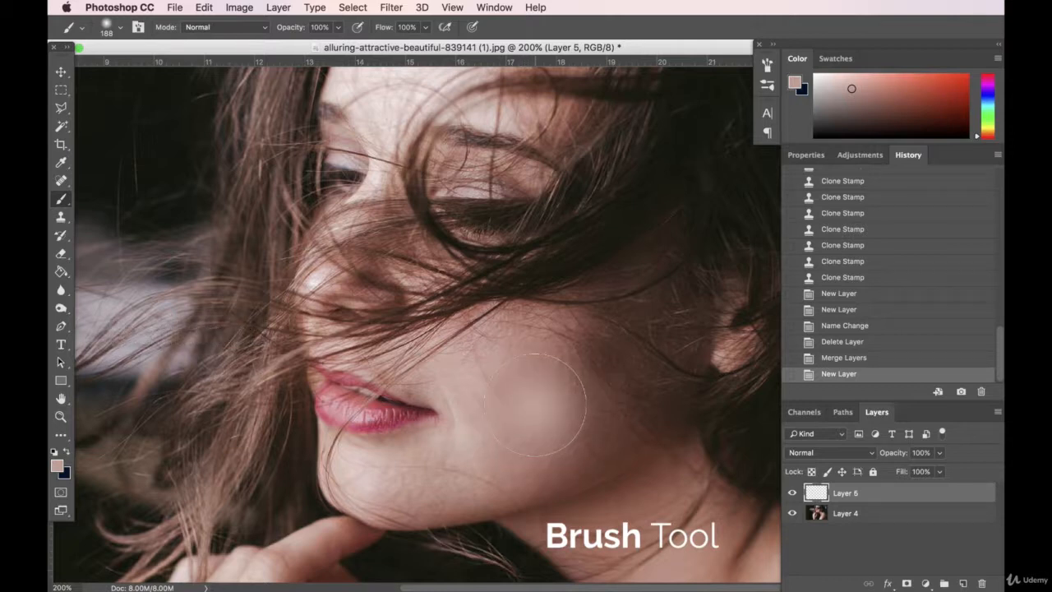
{"action": "mouse_move", "coordinate": [535, 403]}
{"action": "left_mouse_down"}
{"action": "mouse_move", "coordinate": [550, 362]}
{"action": "mouse_move", "coordinate": [588, 386]}
{"action": "mouse_move", "coordinate": [539, 429]}
{"action": "mouse_move", "coordinate": [538, 460]}
{"action": "mouse_move", "coordinate": [530, 328]}
{"action": "mouse_move", "coordinate": [608, 374]}
{"action": "mouse_move", "coordinate": [572, 432]}
{"action": "mouse_move", "coordinate": [539, 446]}
{"action": "left_mouse_up"}
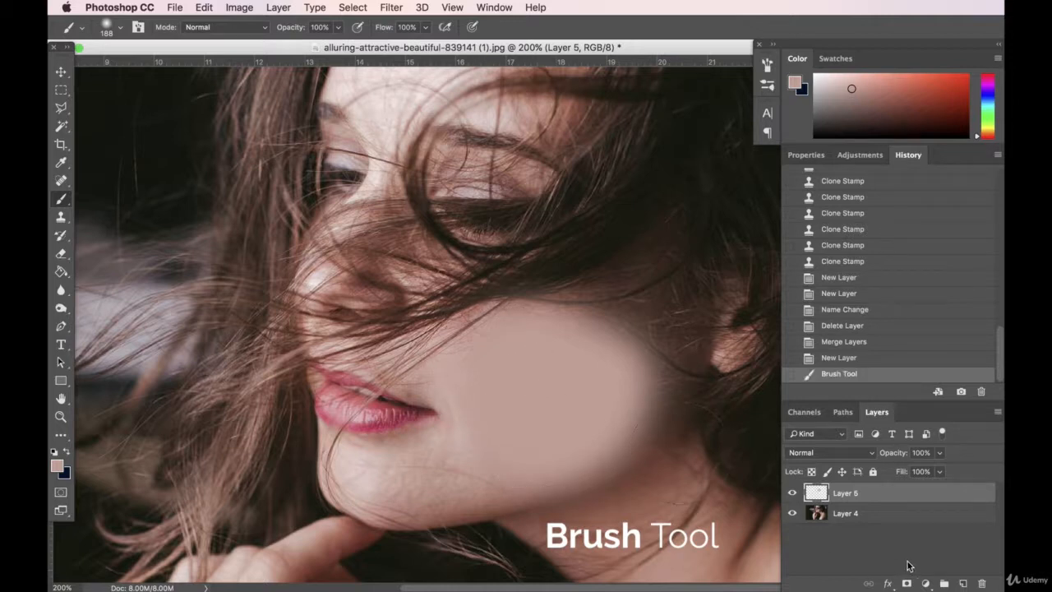
{"action": "left_click", "coordinate": [941, 455]}
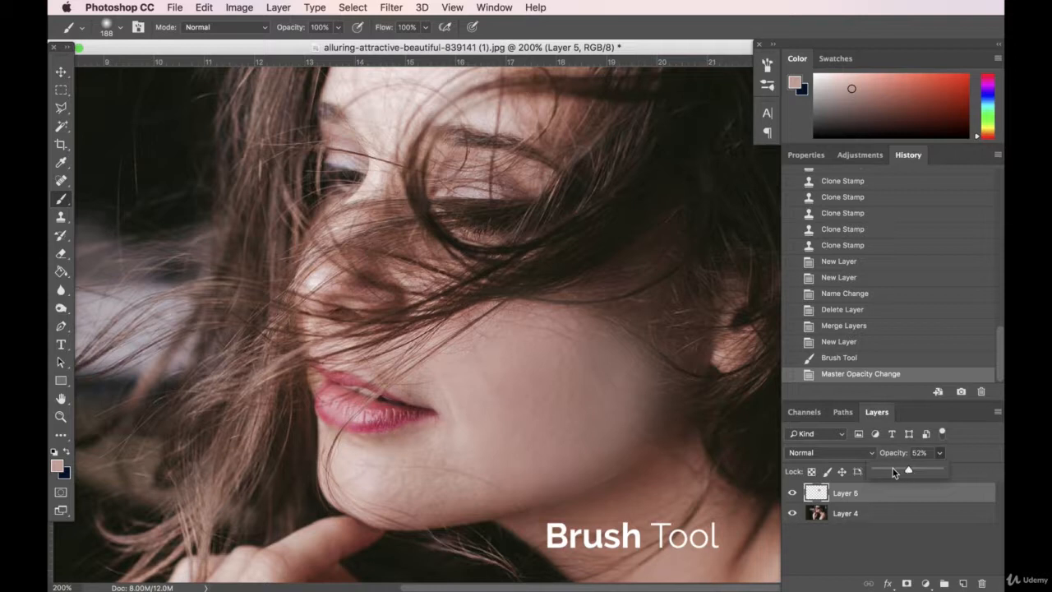
{"action": "left_click_drag", "start_coordinate": [892, 470], "coordinate": [899, 472]}
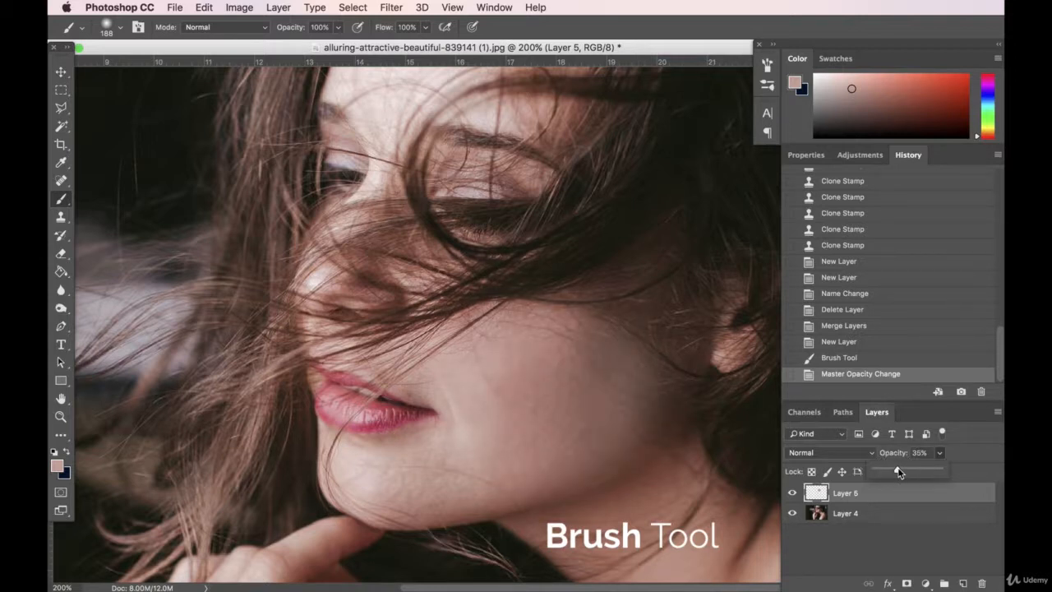
- Erase the skin tone's spill below the jaw at full eraser strength, then try erasing across the cheek and undo that stroke
{"action": "left_click", "coordinate": [61, 253]}
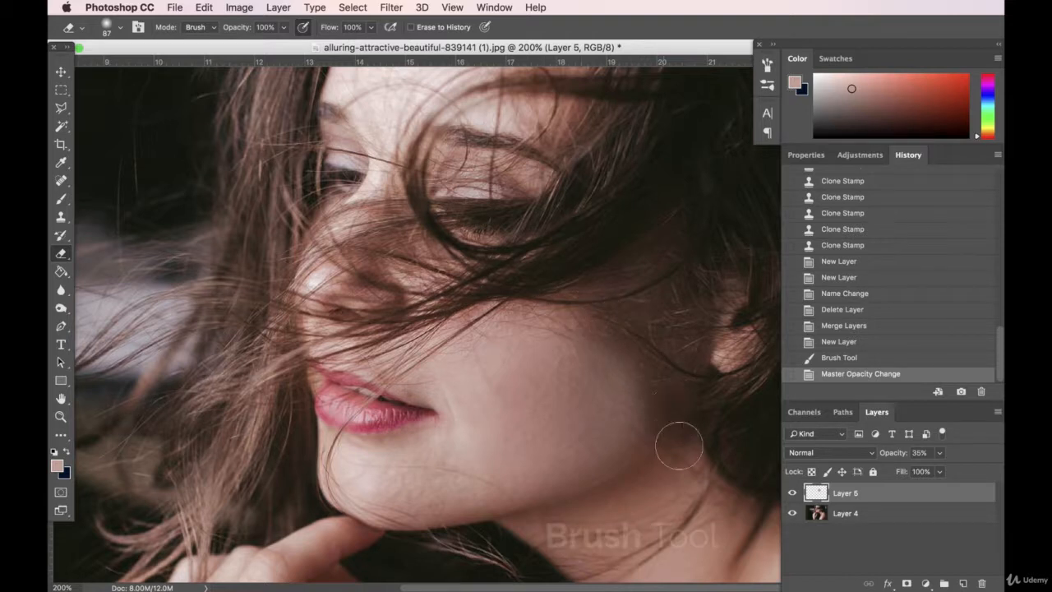
{"action": "left_click_drag", "start_coordinate": [688, 490], "coordinate": [668, 477]}
{"action": "left_click_drag", "start_coordinate": [526, 393], "coordinate": [575, 436]}
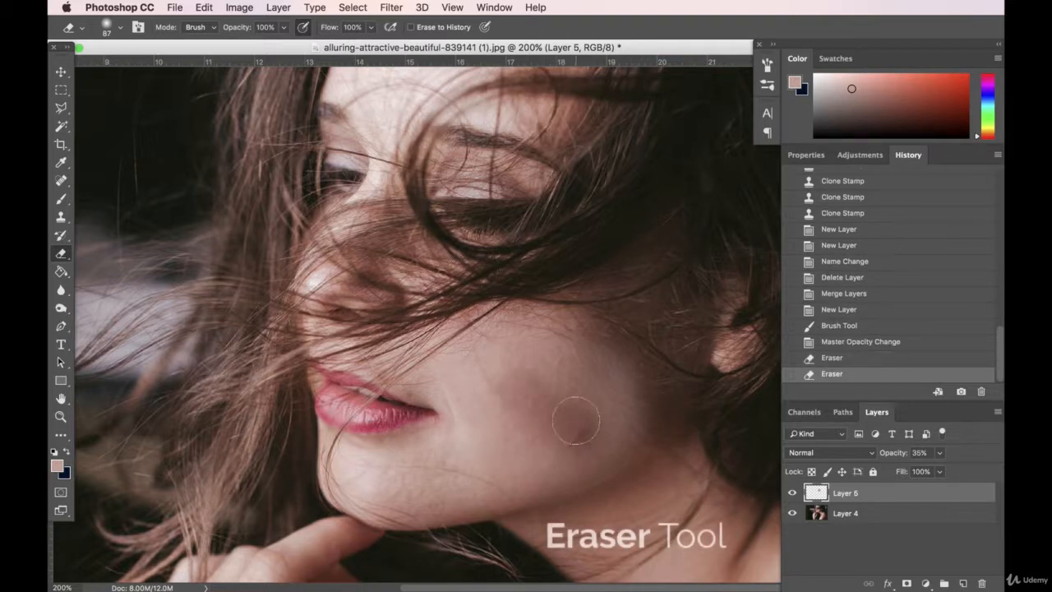
{"action": "key", "text": "super+z"}
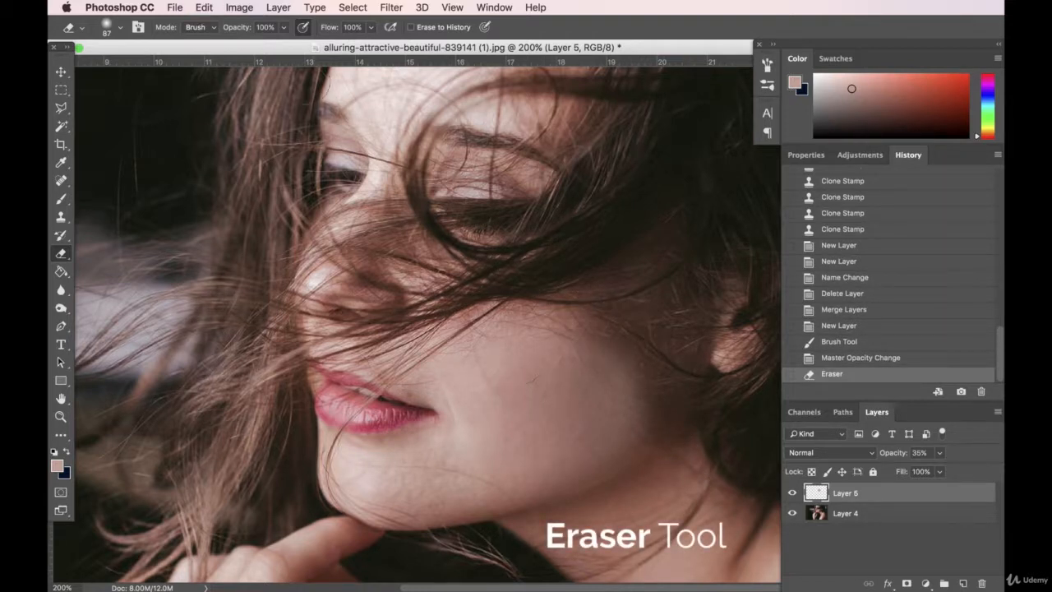
- Lower the Eraser's opacity to 67% and soften the painted skin tone from the upper cheek down to the jaw
{"action": "left_click", "coordinate": [283, 27]}
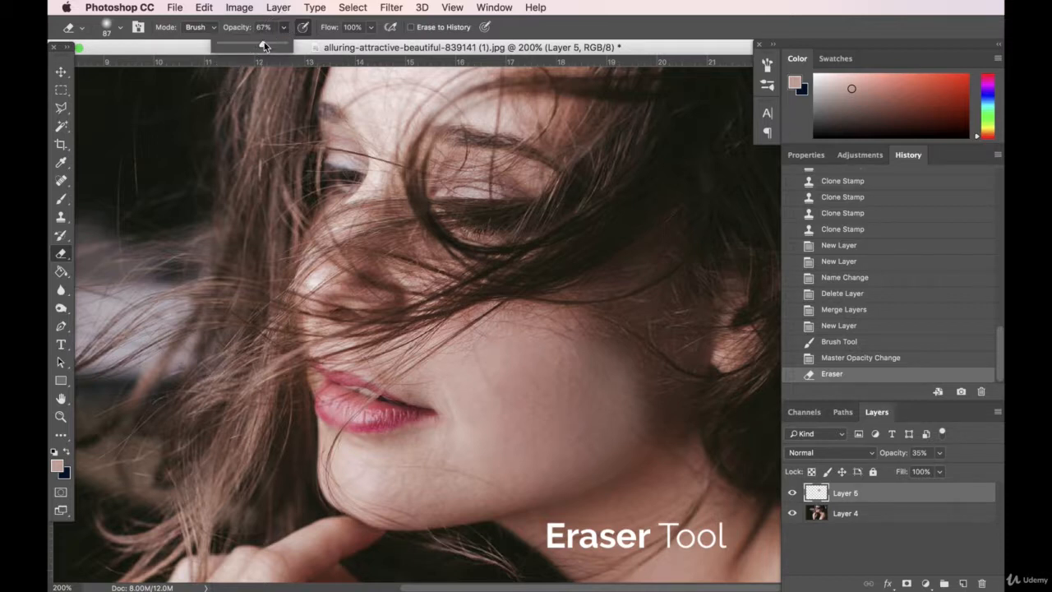
{"action": "left_click", "coordinate": [514, 285]}
{"action": "left_click_drag", "start_coordinate": [579, 355], "coordinate": [662, 469]}
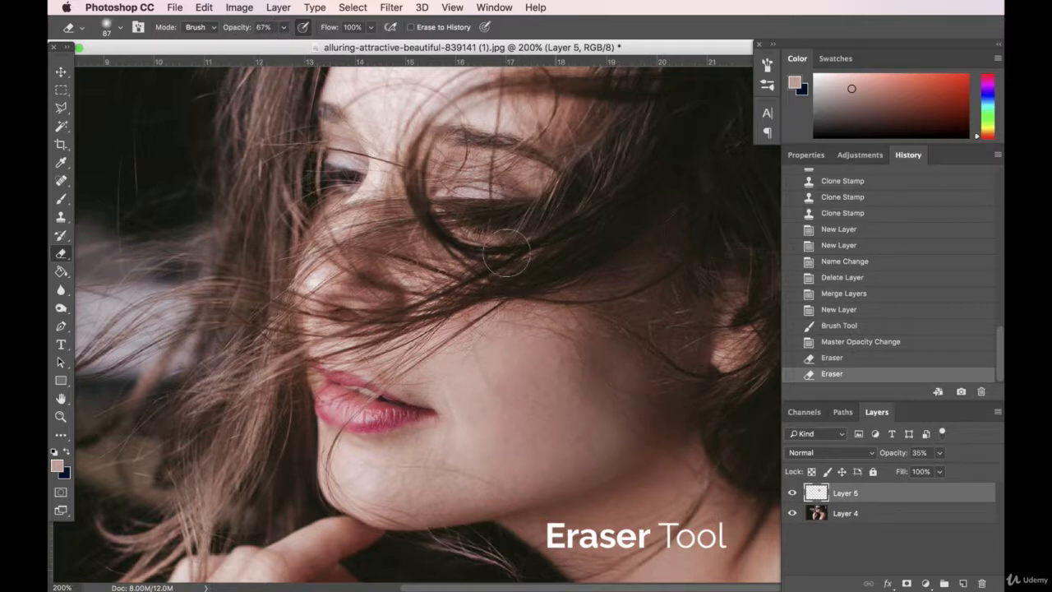
- Reduce the Eraser's opacity to 31% and thin out the skin tone over the middle and lower cheek
{"action": "key", "text": "3"}
{"action": "key", "text": "1"}
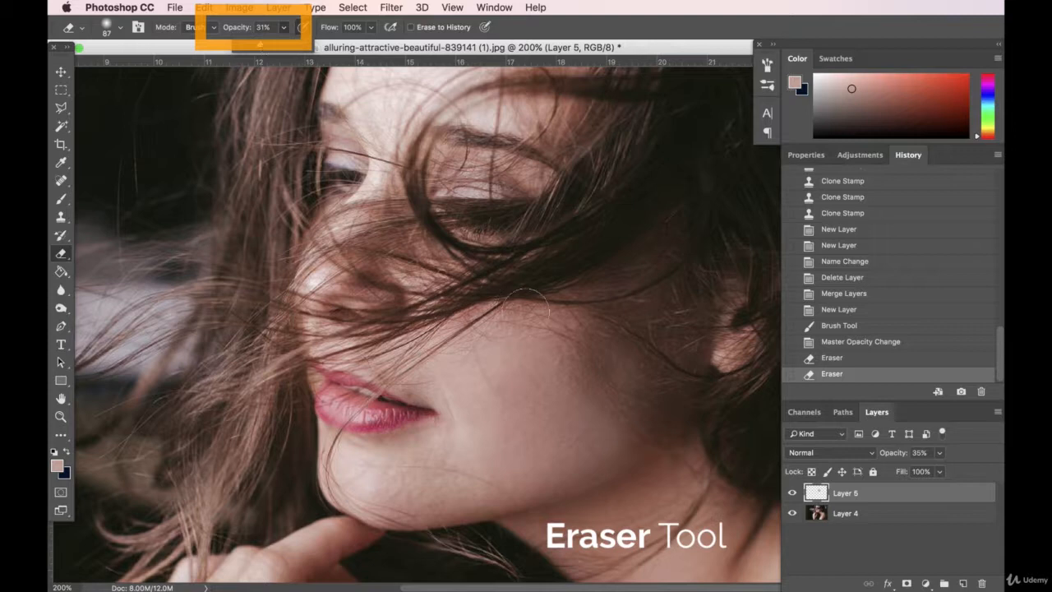
{"action": "left_click", "coordinate": [526, 313]}
{"action": "left_click_drag", "start_coordinate": [578, 380], "coordinate": [585, 485]}
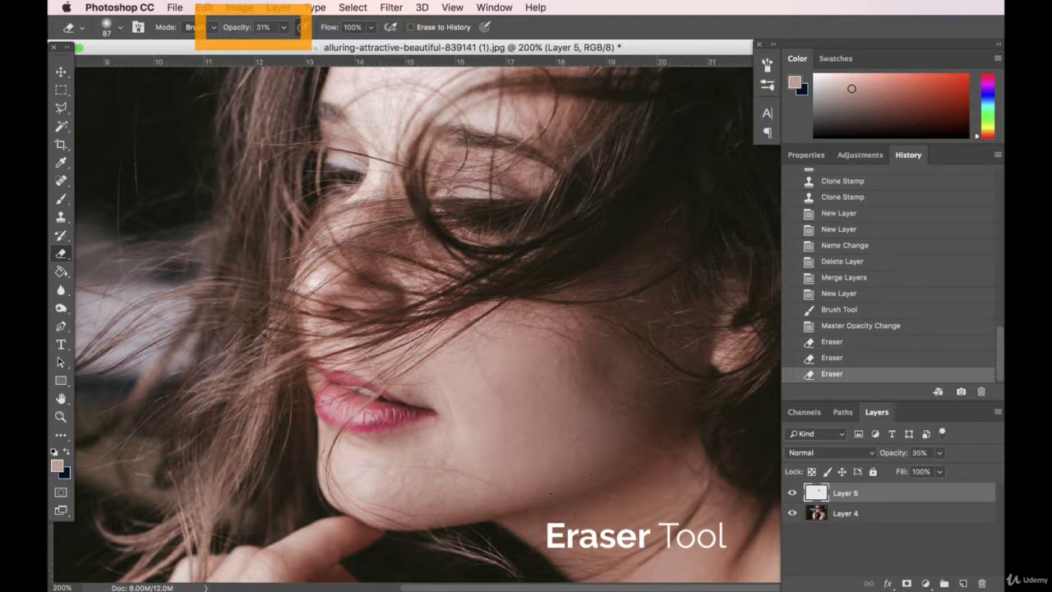
- Set the Eraser's opacity to 15% and blend the skin tone's edges around the cheek, mouth side, jaw and hairline
{"action": "left_click", "coordinate": [284, 28]}
{"action": "left_click_drag", "start_coordinate": [282, 47], "coordinate": [272, 48]}
{"action": "left_click_drag", "start_coordinate": [454, 333], "coordinate": [542, 329]}
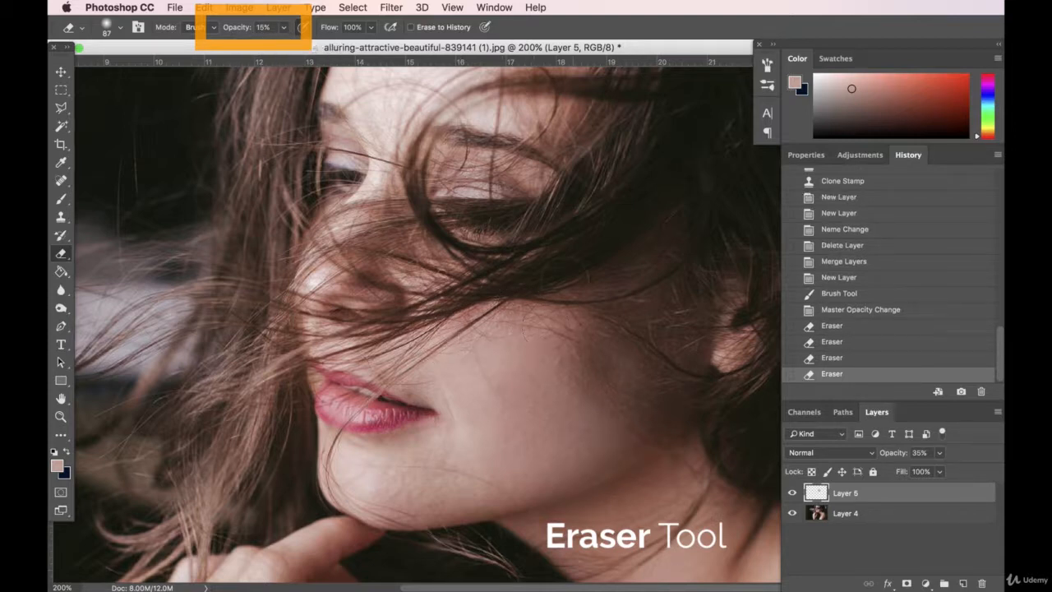
{"action": "left_click_drag", "start_coordinate": [595, 411], "coordinate": [575, 436]}
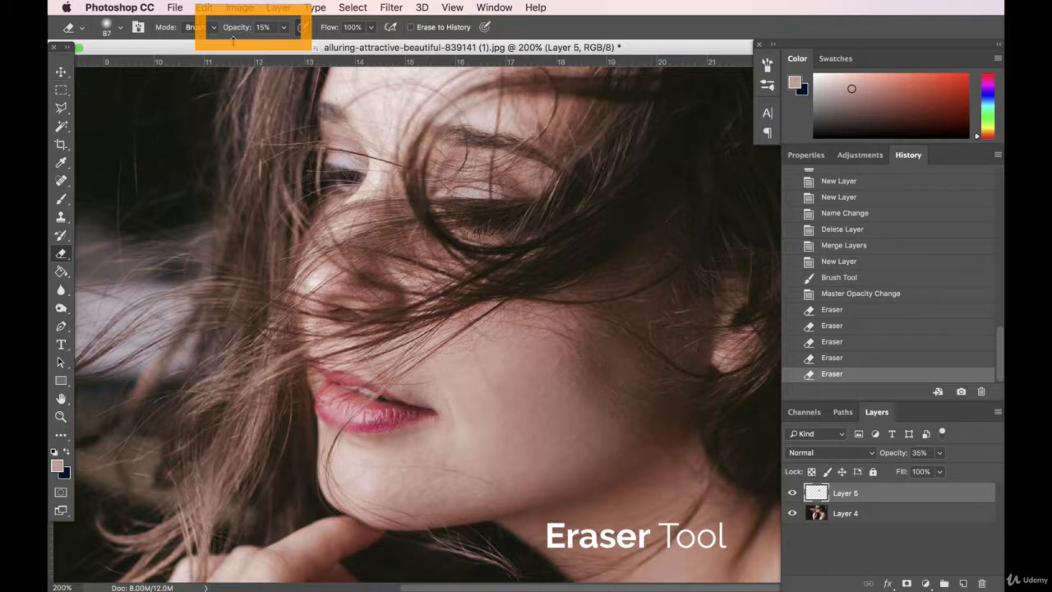
{"action": "left_click_drag", "start_coordinate": [500, 475], "coordinate": [485, 457]}
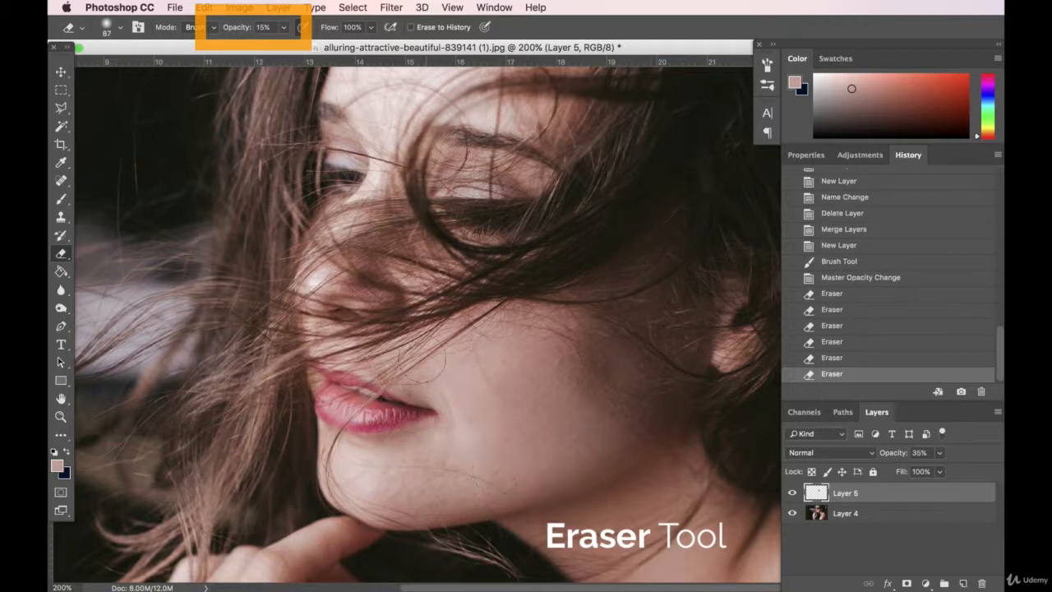
{"action": "mouse_move", "coordinate": [452, 382]}
{"action": "left_mouse_down"}
{"action": "mouse_move", "coordinate": [461, 488]}
{"action": "mouse_move", "coordinate": [460, 465]}
{"action": "mouse_move", "coordinate": [481, 495]}
{"action": "left_mouse_up"}
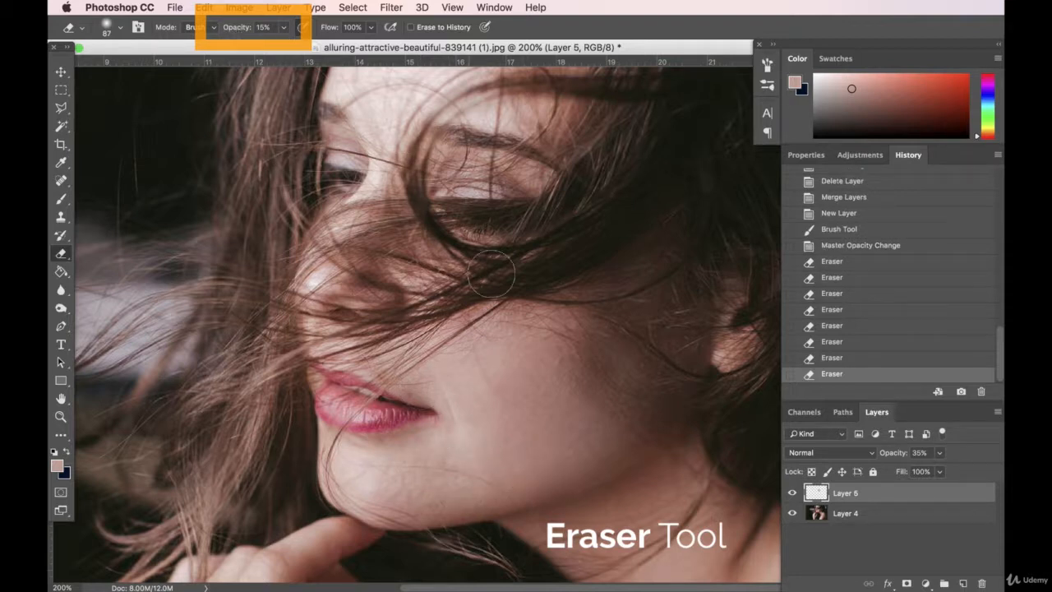
{"action": "left_click_drag", "start_coordinate": [620, 352], "coordinate": [687, 238]}
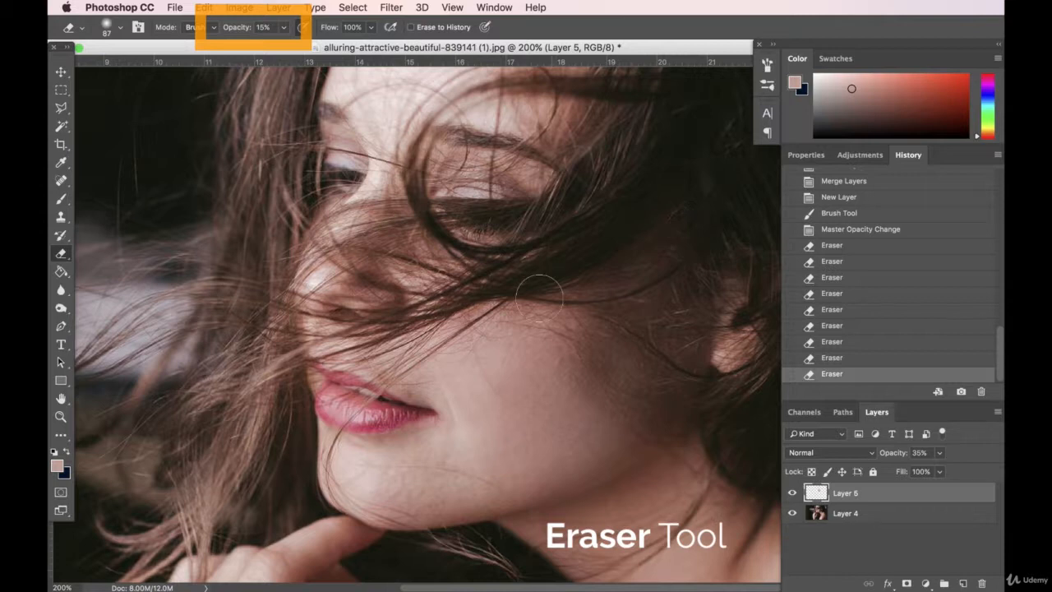
- Lower Layer 5's opacity to 21% and compare the cheek with the layer hidden and shown
{"action": "left_click", "coordinate": [61, 72]}
{"action": "left_click", "coordinate": [942, 454]}
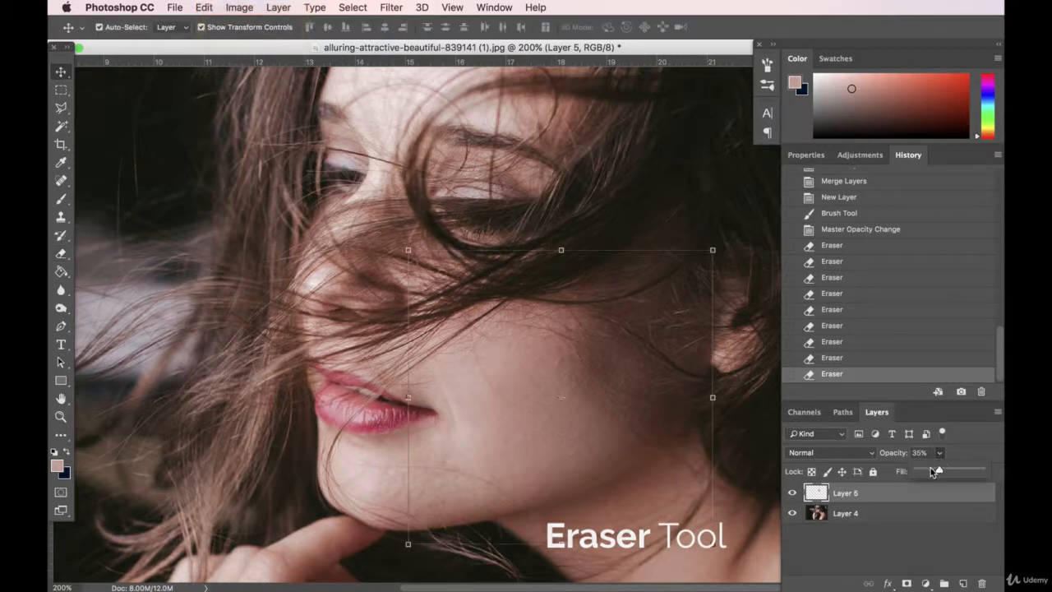
{"action": "left_click_drag", "start_coordinate": [940, 471], "coordinate": [931, 472]}
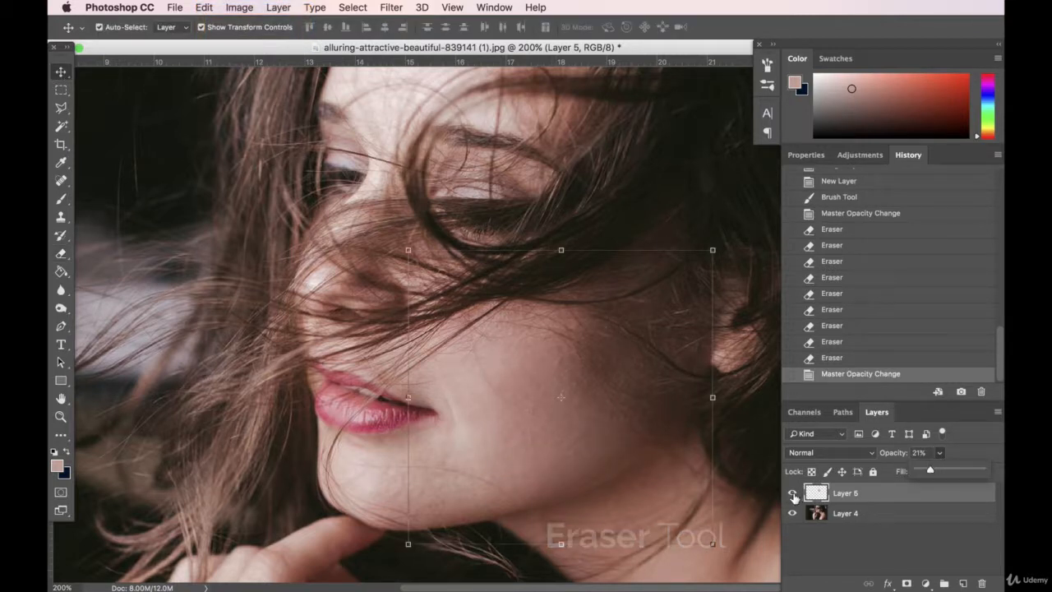
{"action": "left_click", "coordinate": [876, 498]}
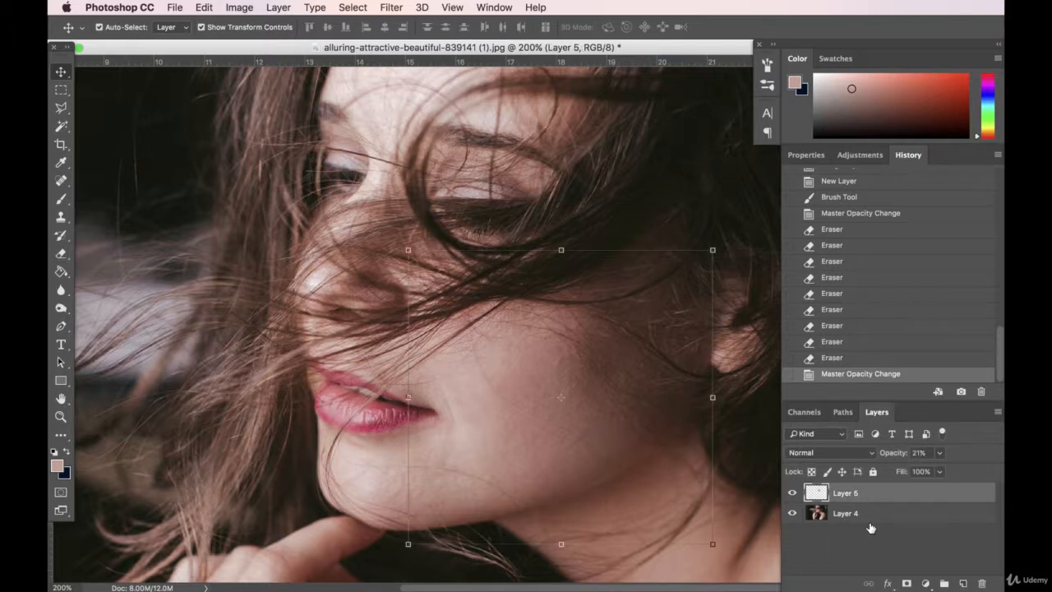
{"action": "left_click", "coordinate": [792, 493]}
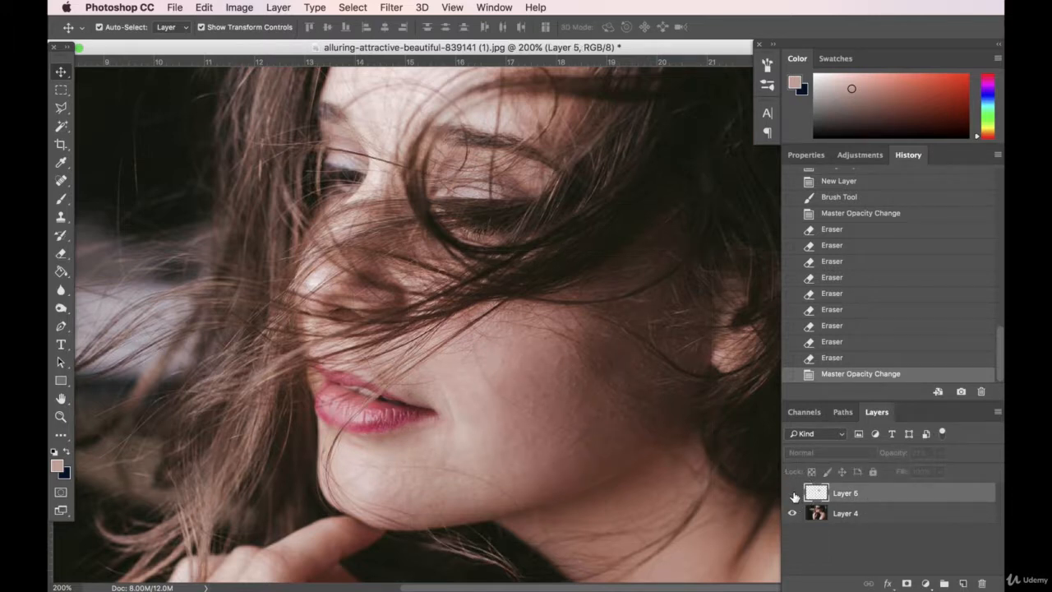
{"action": "left_click", "coordinate": [793, 493]}
- Darken Layer 5's skin tone with a Brightness/Contrast adjustment at brightness -18
{"action": "left_click", "coordinate": [239, 8]}
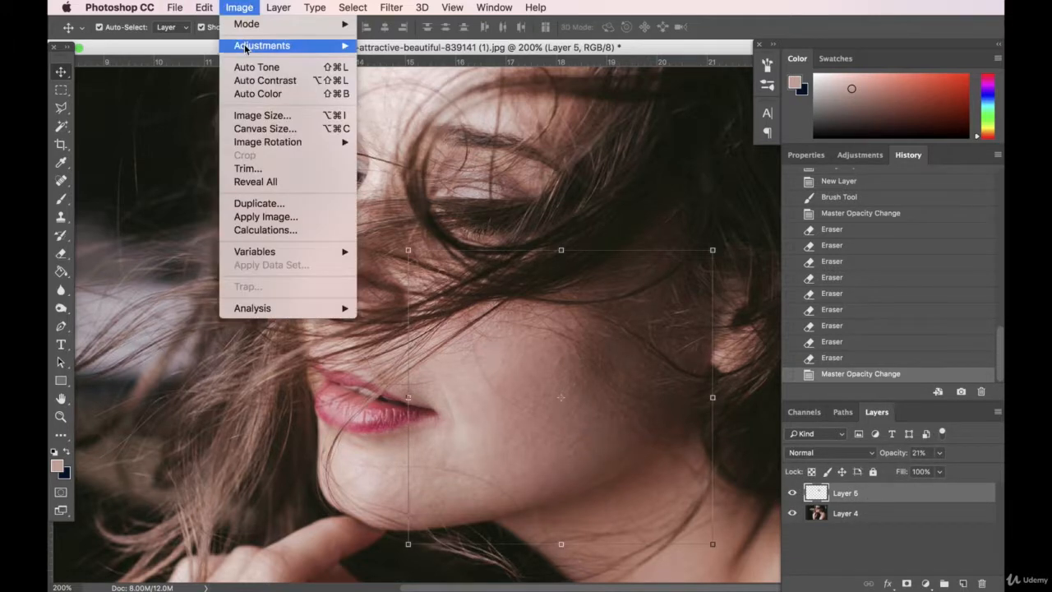
{"action": "mouse_move", "coordinate": [266, 46]}
{"action": "left_click", "coordinate": [403, 47]}
{"action": "left_click_drag", "start_coordinate": [439, 381], "coordinate": [296, 144]}
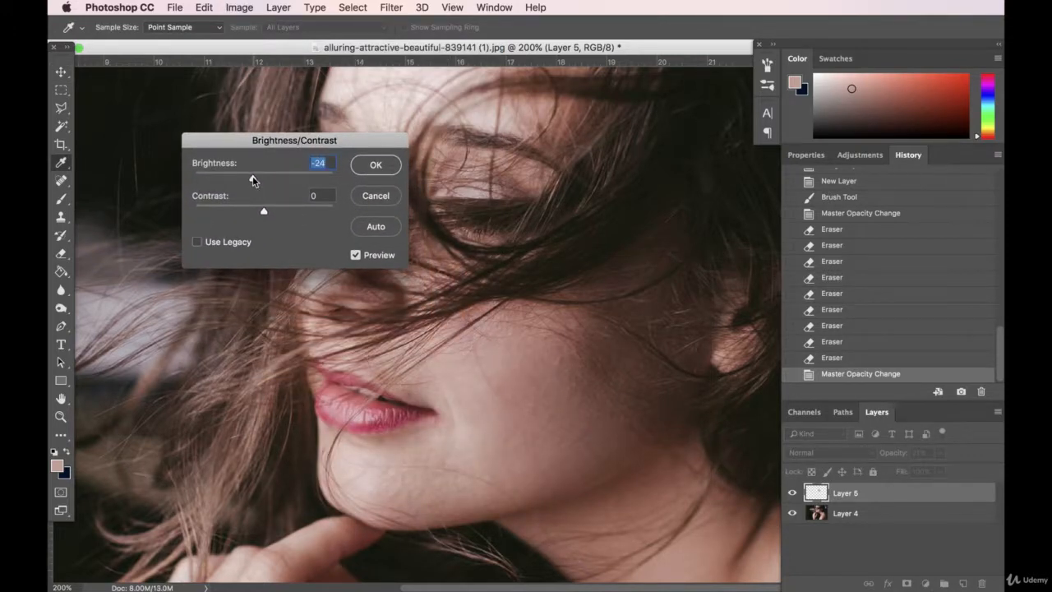
{"action": "left_click_drag", "start_coordinate": [252, 176], "coordinate": [256, 176]}
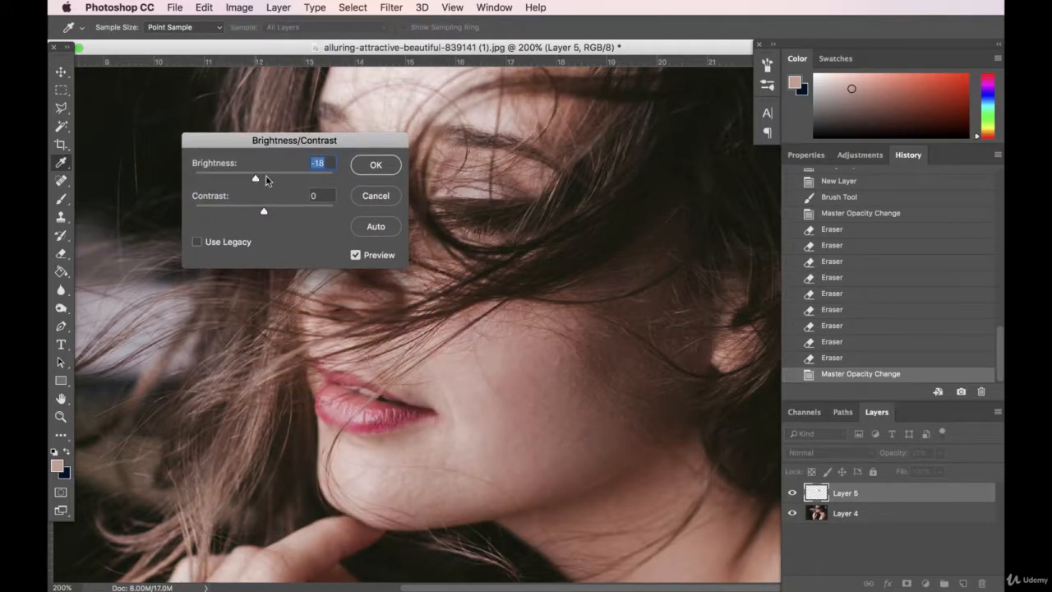
{"action": "left_click", "coordinate": [374, 166]}
{"action": "key", "text": "v"}
{"action": "left_click_drag", "start_coordinate": [535, 331], "coordinate": [207, 244]}
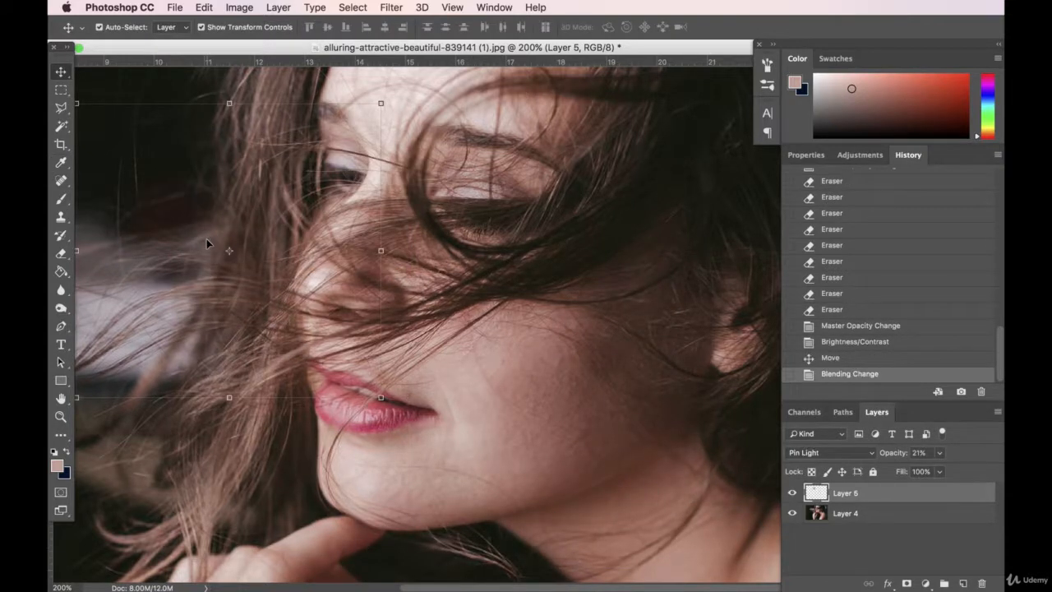
{"action": "key", "text": "alt+shift+z"}
{"action": "left_click", "coordinate": [855, 359]}
{"action": "left_click", "coordinate": [883, 341]}
- Raise Layer 5's opacity to 38% and apply another Brightness/Contrast adjustment with brightness -23 and increased contrast
{"action": "left_click", "coordinate": [936, 470]}
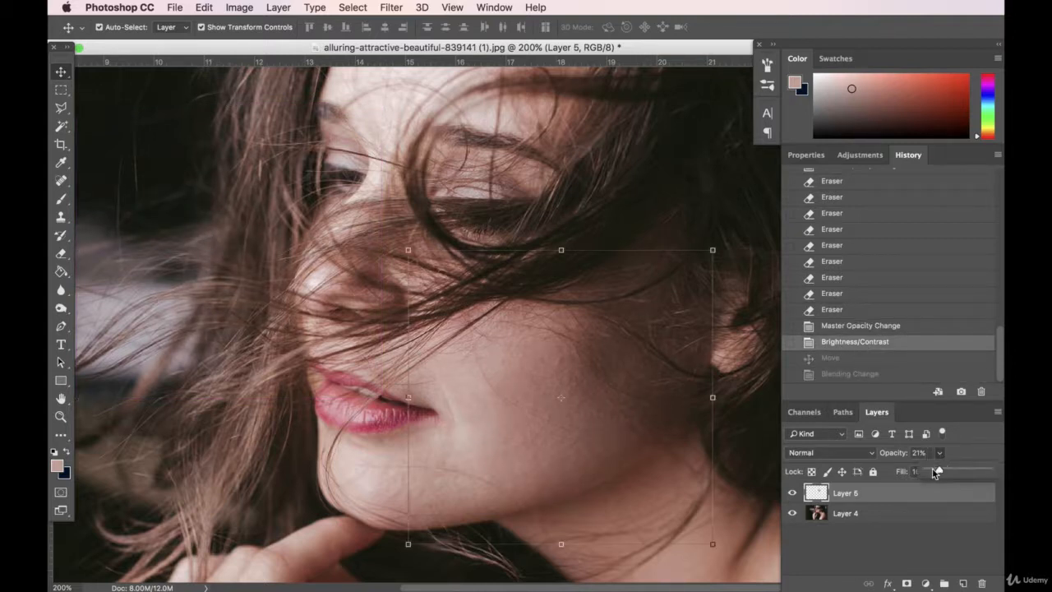
{"action": "left_click_drag", "start_coordinate": [941, 474], "coordinate": [952, 474]}
{"action": "left_click", "coordinate": [238, 7]}
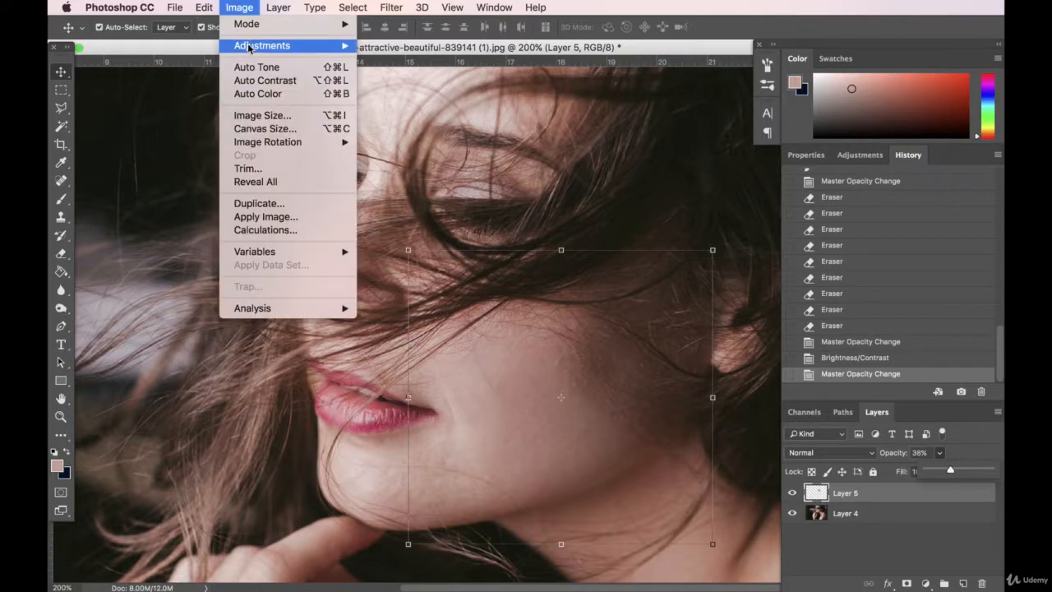
{"action": "mouse_move", "coordinate": [251, 48]}
{"action": "left_click", "coordinate": [399, 48]}
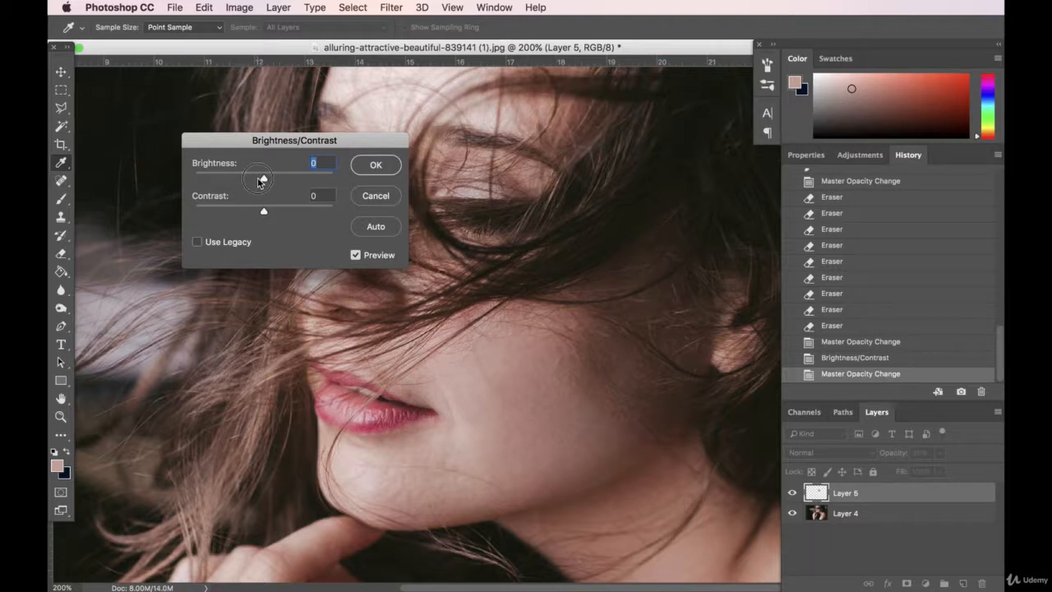
{"action": "left_click_drag", "start_coordinate": [259, 181], "coordinate": [258, 182]}
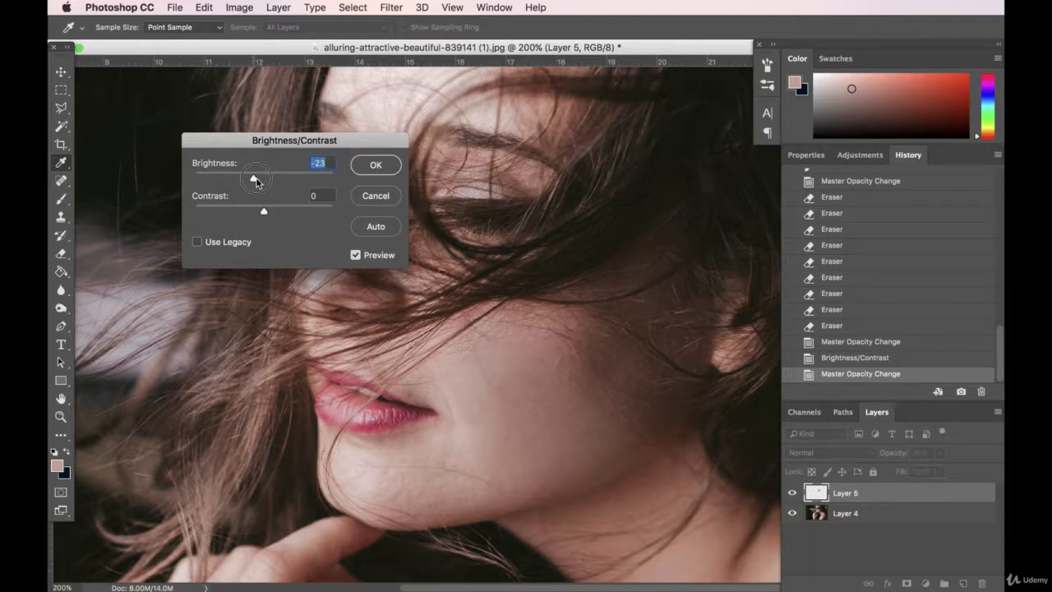
{"action": "left_click_drag", "start_coordinate": [279, 215], "coordinate": [321, 218]}
{"action": "left_click", "coordinate": [383, 166]}
{"action": "key", "text": "v"}
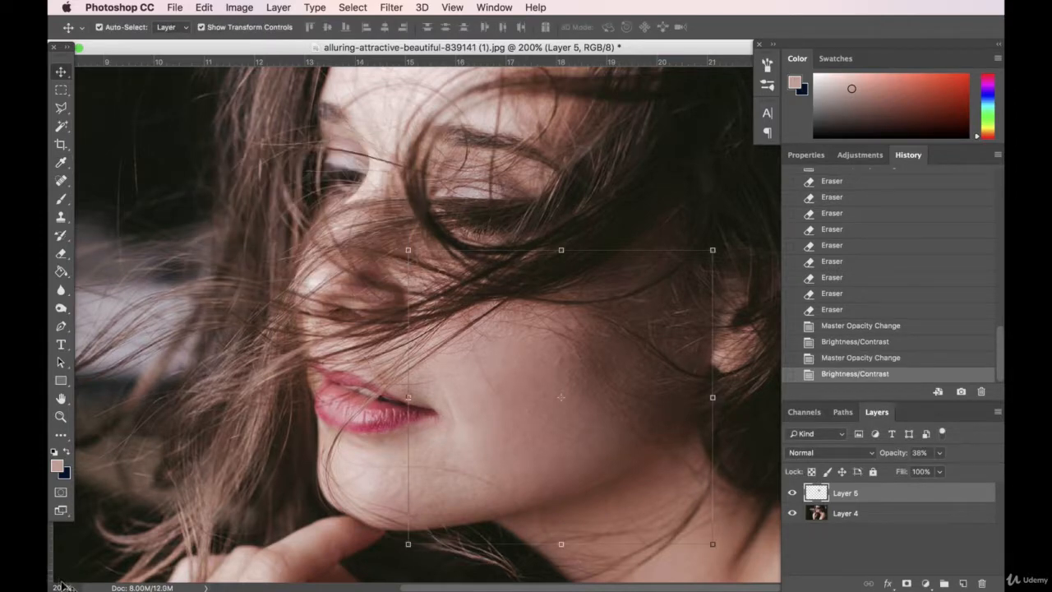
- Compare the portrait at 100% zoom with Layer 5 hidden and shown
{"action": "left_click", "coordinate": [62, 587]}
{"action": "type", "text": "100"}
{"action": "key", "text": "Return"}
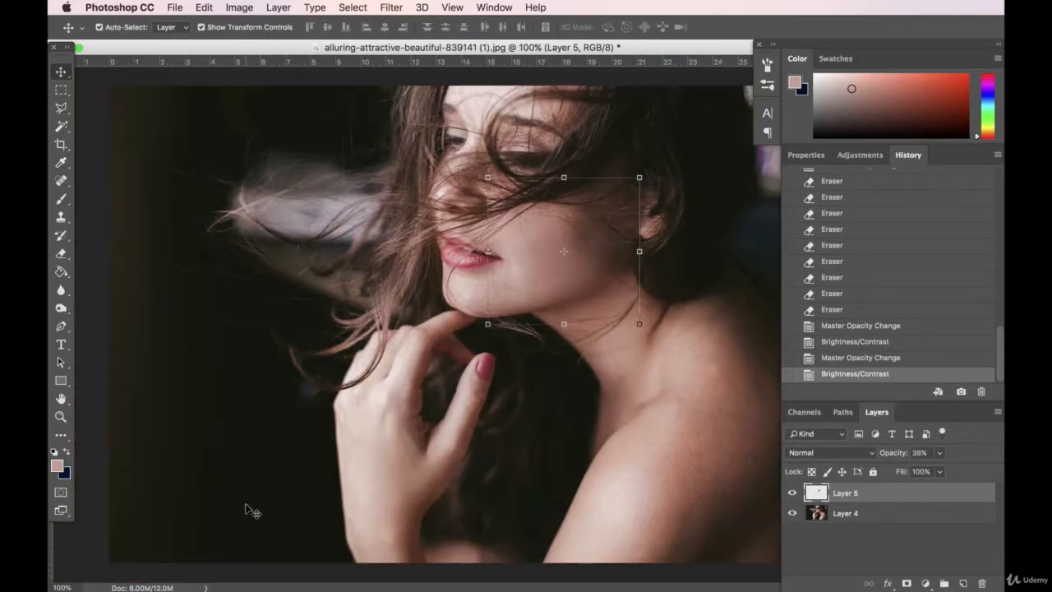
{"action": "left_click", "coordinate": [292, 465]}
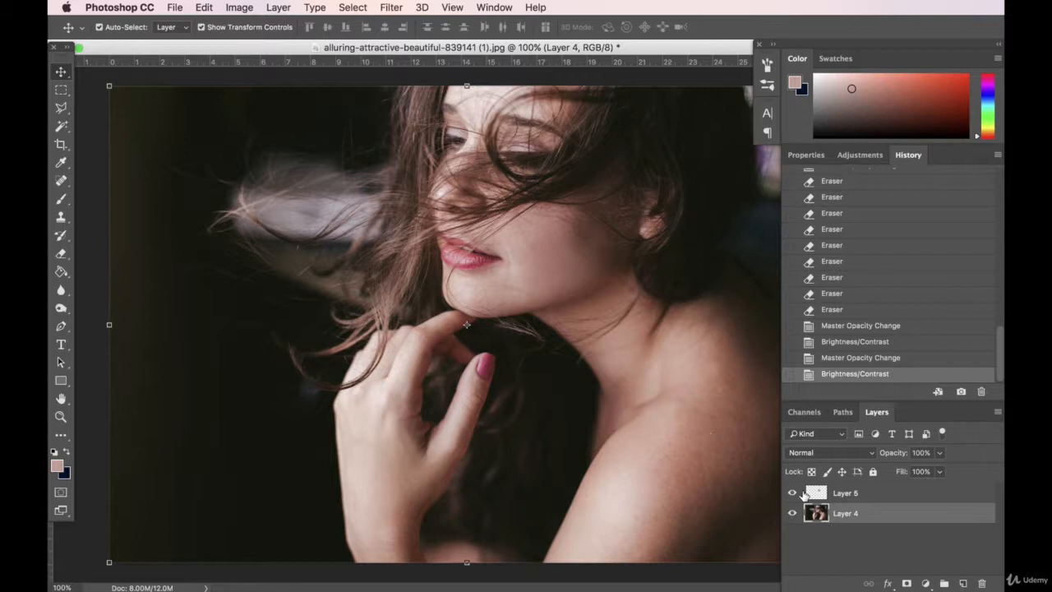
{"action": "left_click", "coordinate": [793, 494]}
{"action": "left_click", "coordinate": [794, 493]}
- Select Layer 5 and feather the skin tone's edges around the cheek and jaw with the Eraser at 15% opacity
{"action": "left_click", "coordinate": [550, 234]}
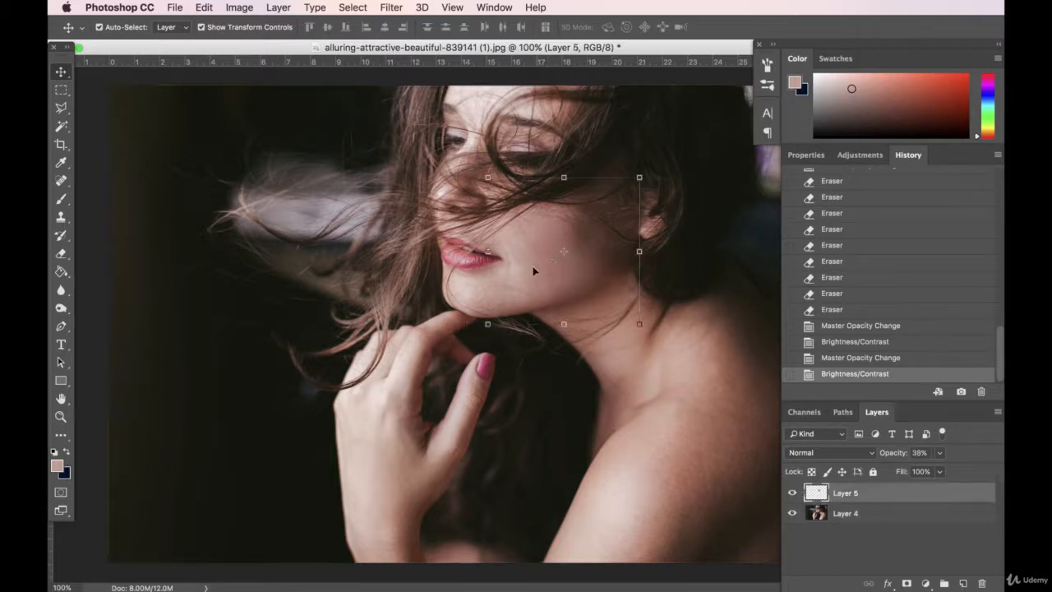
{"action": "left_click", "coordinate": [61, 255]}
{"action": "left_click", "coordinate": [499, 230]}
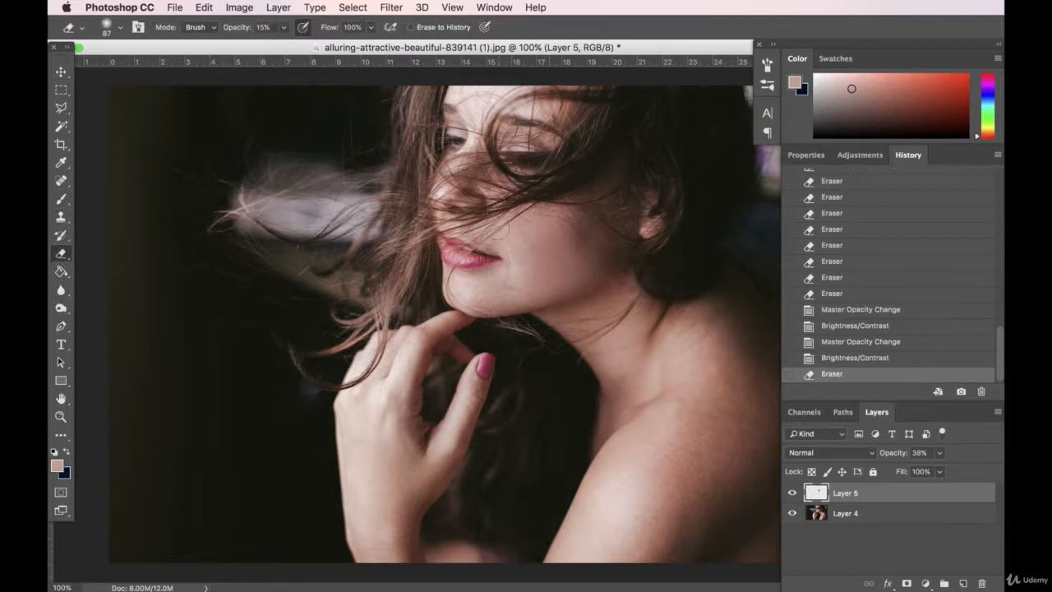
{"action": "left_click", "coordinate": [579, 221]}
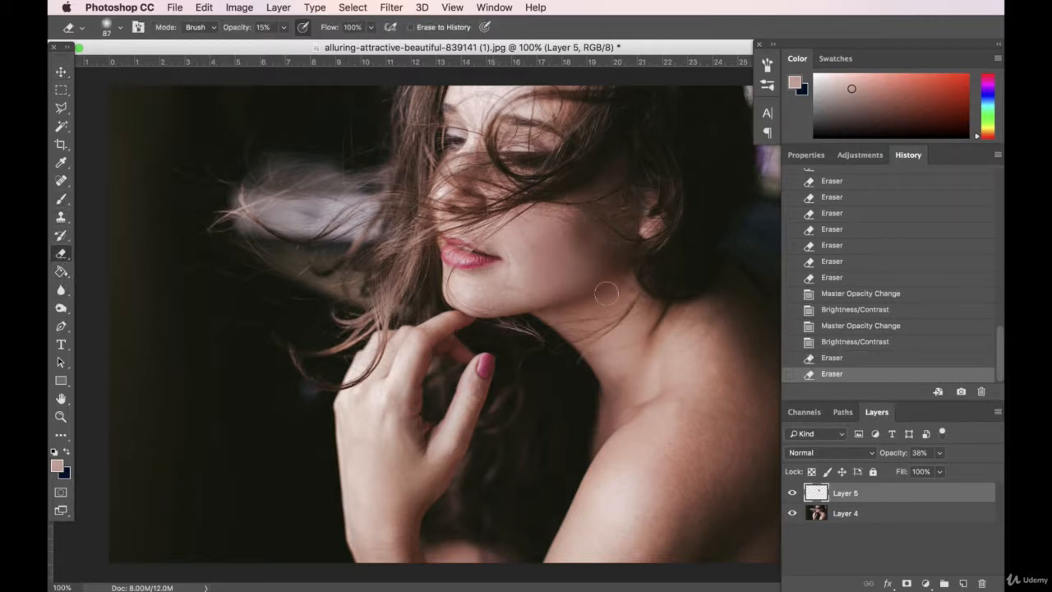
{"action": "left_click", "coordinate": [497, 315]}
{"action": "left_click", "coordinate": [500, 239]}
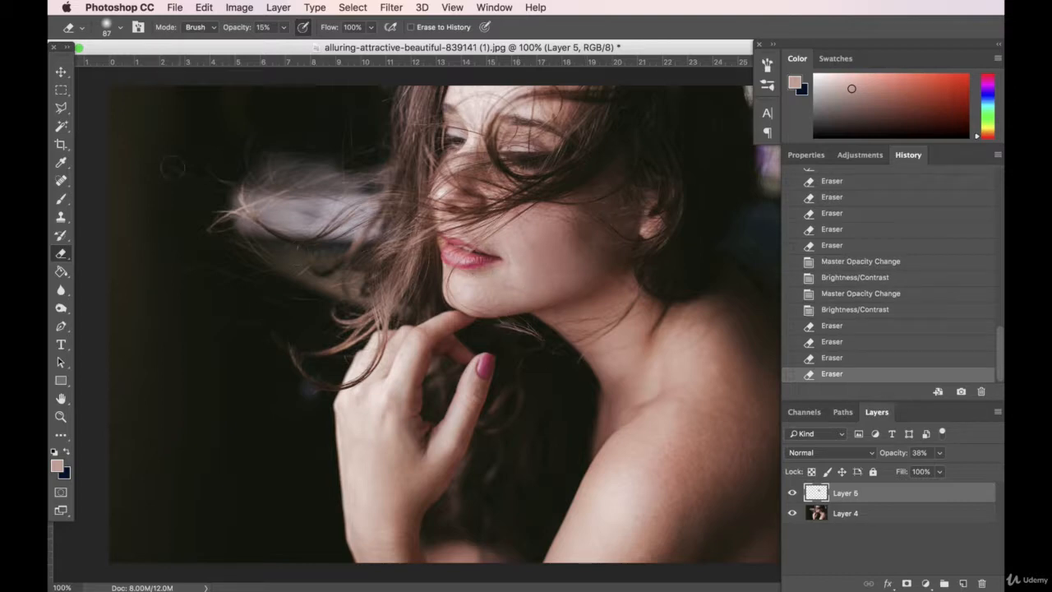
{"action": "left_click", "coordinate": [61, 72]}
{"action": "left_click", "coordinate": [240, 7]}
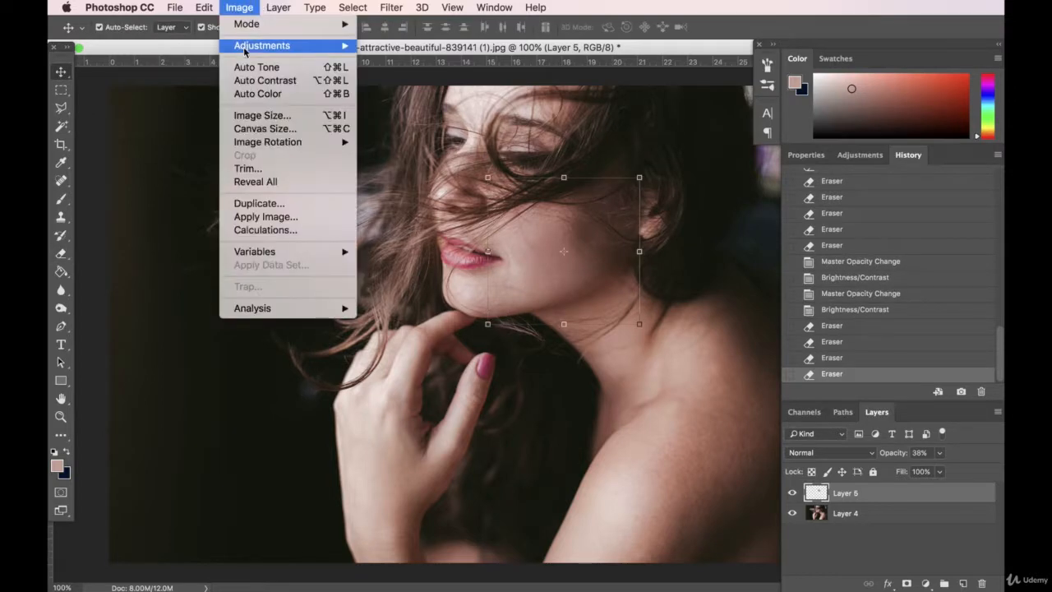
{"action": "mouse_move", "coordinate": [244, 47]}
{"action": "left_click", "coordinate": [394, 42]}
{"action": "left_click_drag", "start_coordinate": [271, 141], "coordinate": [223, 173]}
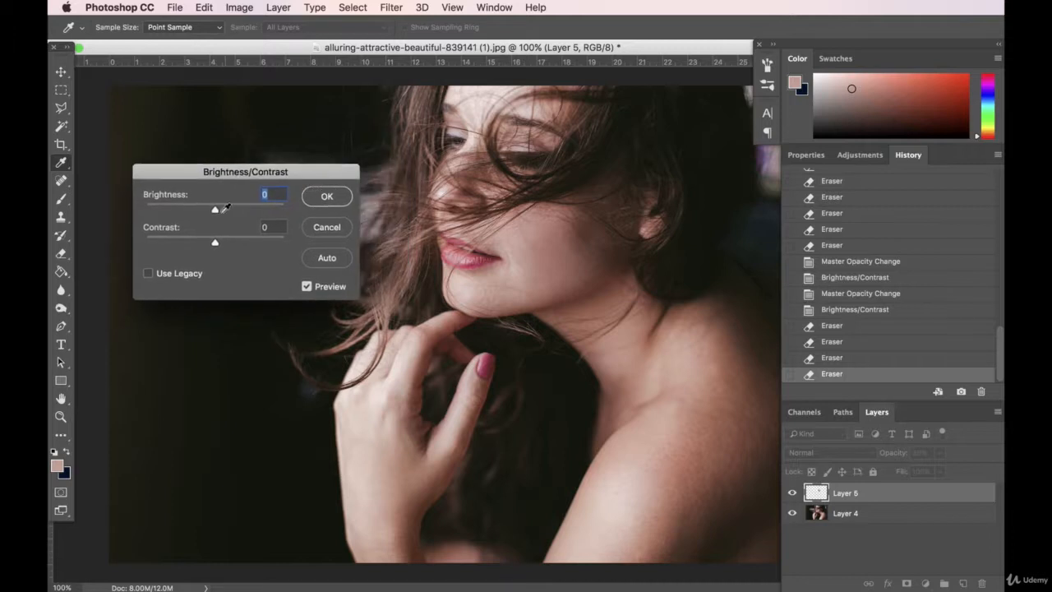
{"action": "left_click_drag", "start_coordinate": [215, 212], "coordinate": [220, 244]}
{"action": "left_click", "coordinate": [339, 235]}
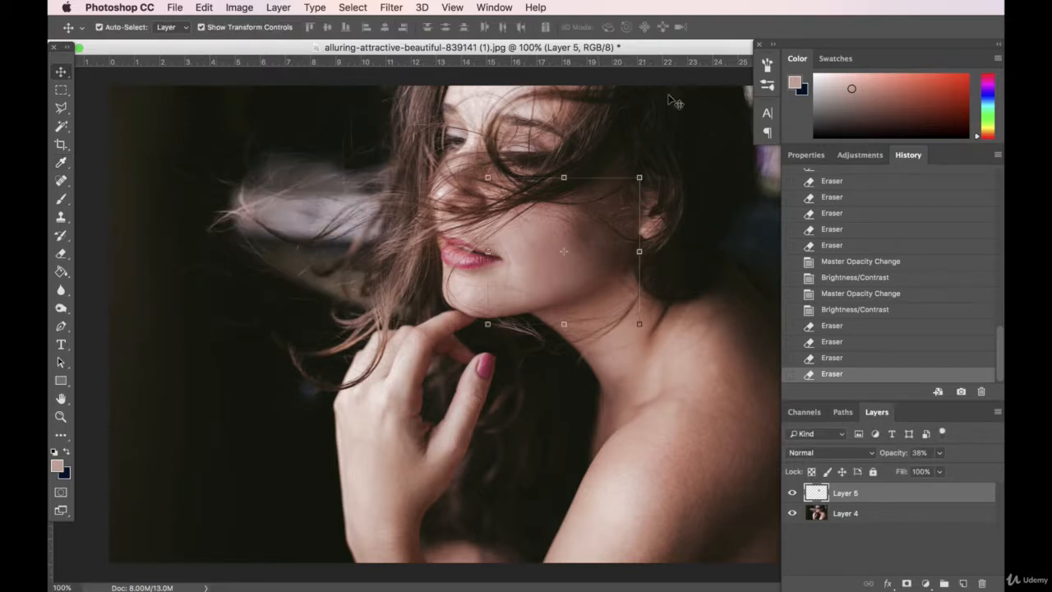
- Compare the portrait with Layer 5 hidden and shown
{"action": "left_click", "coordinate": [792, 493]}
{"action": "left_click", "coordinate": [857, 543]}
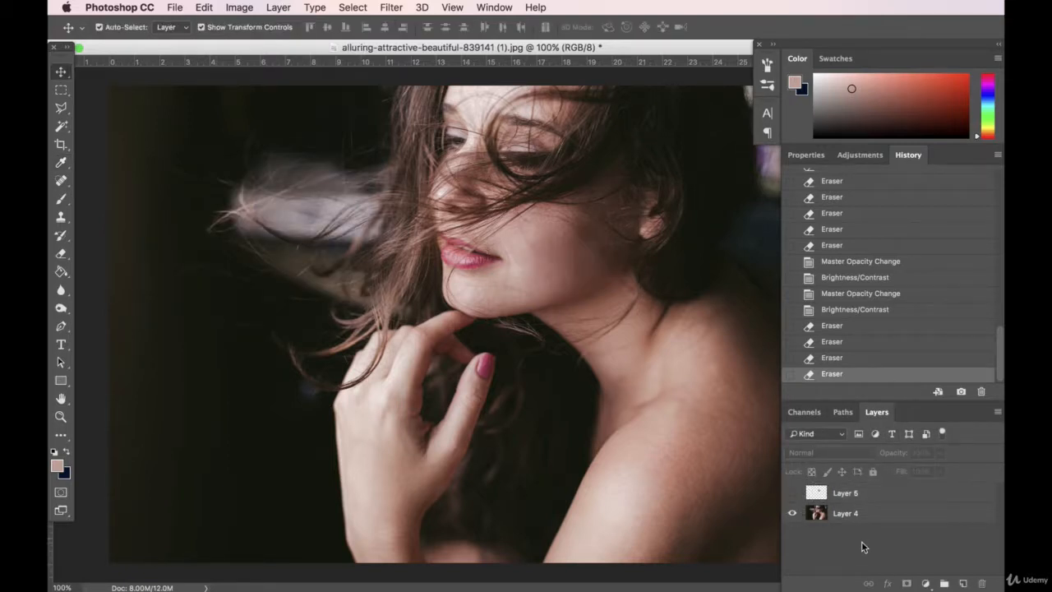
{"action": "left_click", "coordinate": [793, 493]}
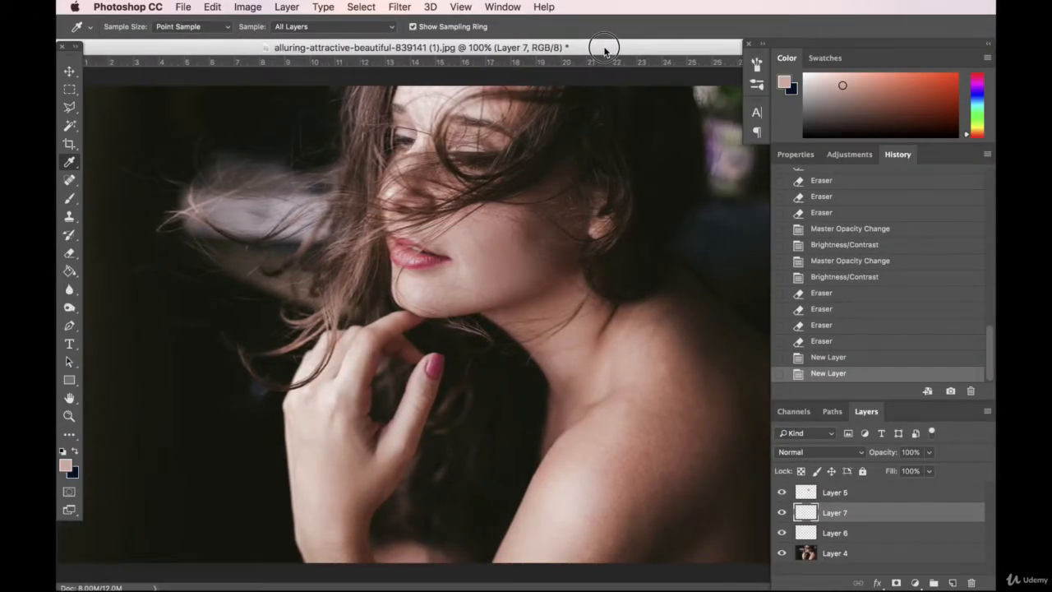
- Add a new layer above Layer 5 and name it "light"
{"action": "left_click_drag", "start_coordinate": [604, 51], "coordinate": [595, 55]}
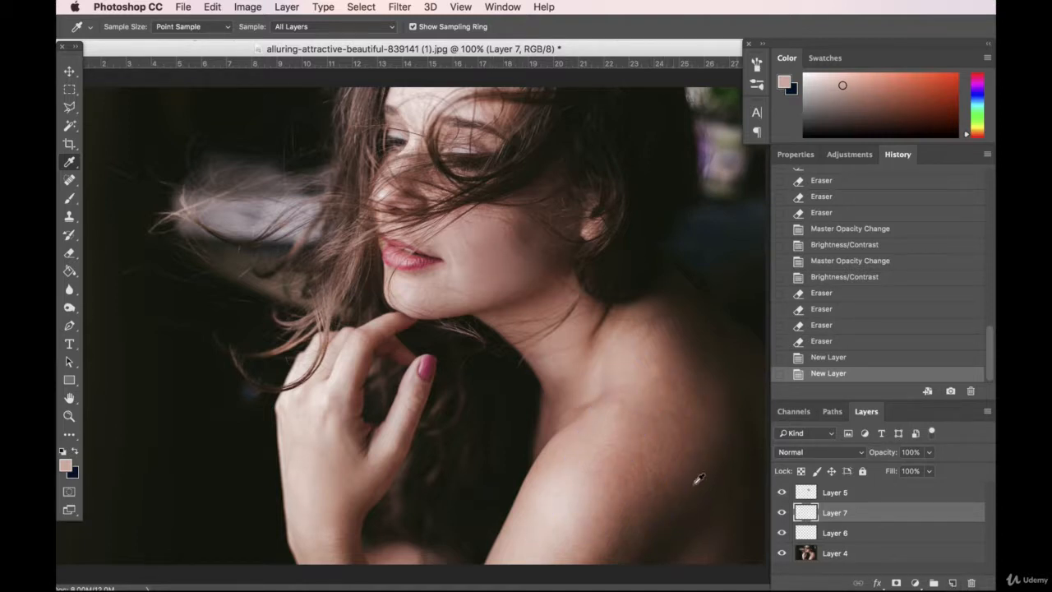
{"action": "left_click", "coordinate": [881, 495]}
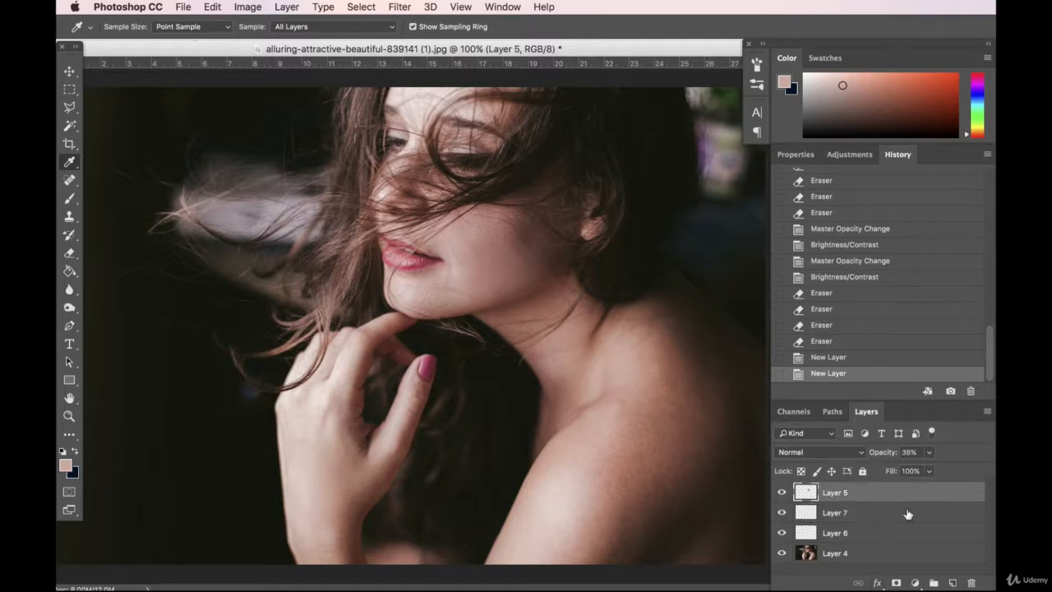
{"action": "left_click", "coordinate": [953, 583]}
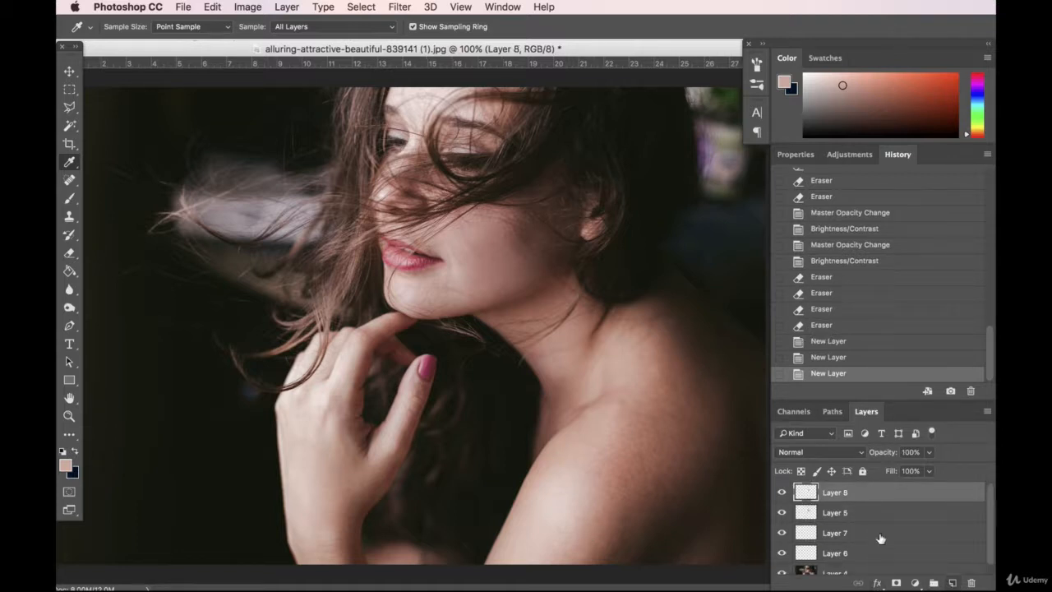
{"action": "double_click", "coordinate": [831, 493]}
{"action": "type", "text": "light"}
{"action": "key", "text": "Return"}
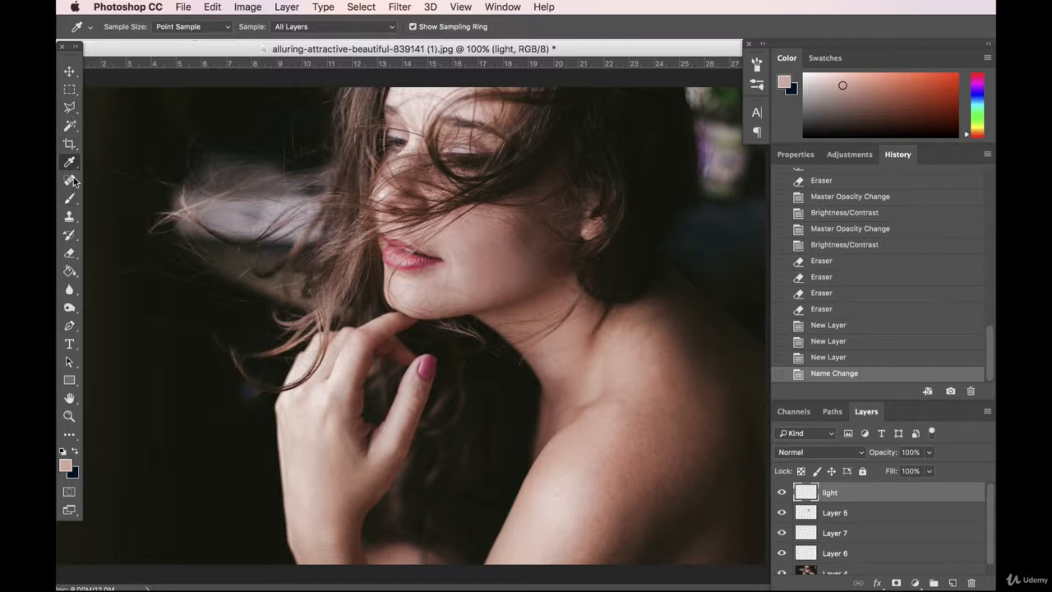
- Sample the pale highlight skin tone from the woman's upper arm as the foreground color
{"action": "left_click", "coordinate": [71, 200]}
{"action": "left_click", "coordinate": [71, 201]}
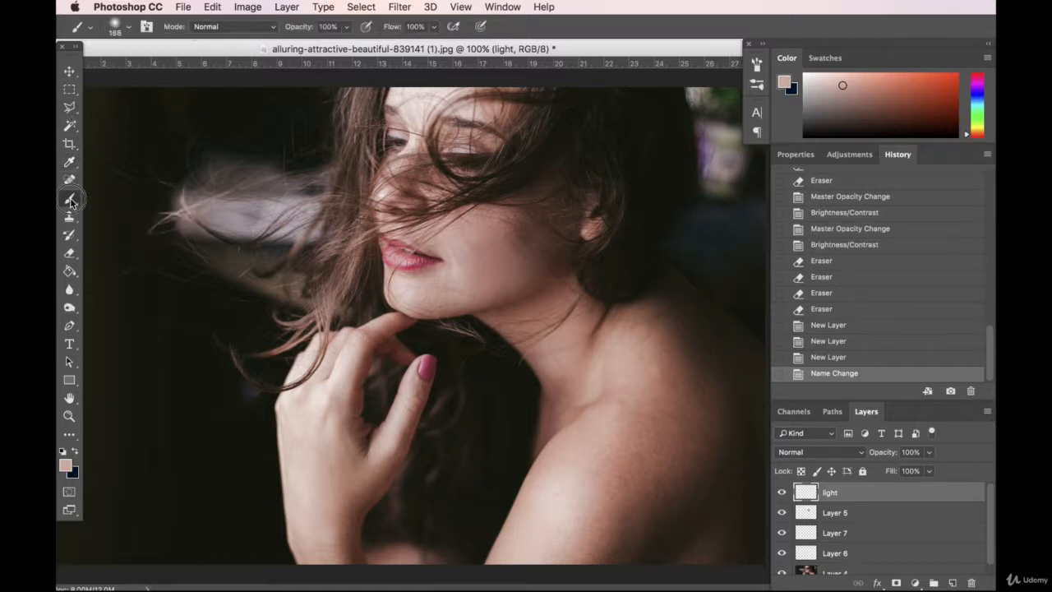
{"action": "left_click", "coordinate": [70, 163]}
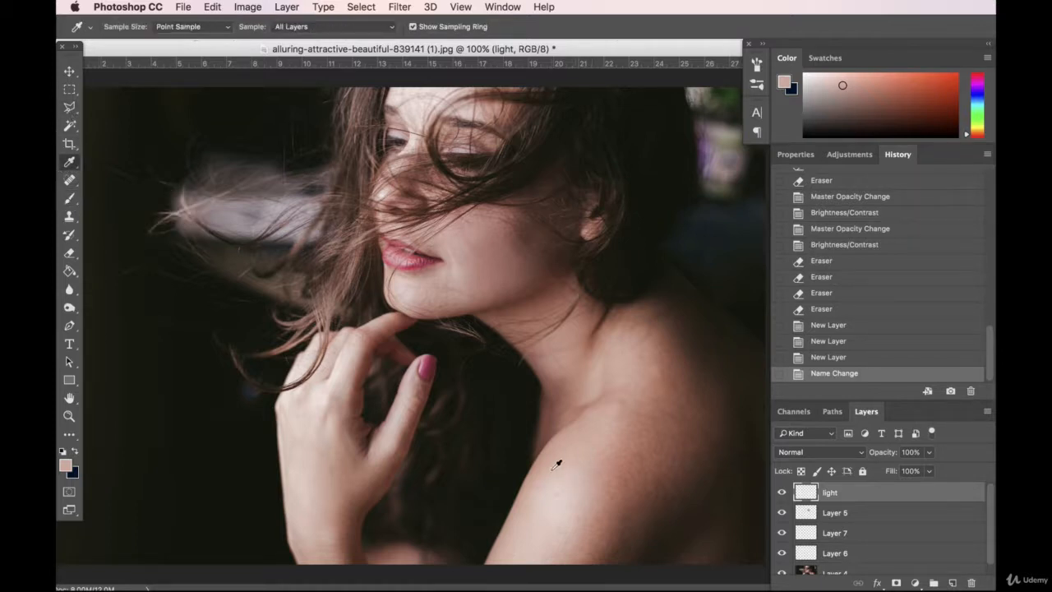
{"action": "left_click", "coordinate": [574, 485]}
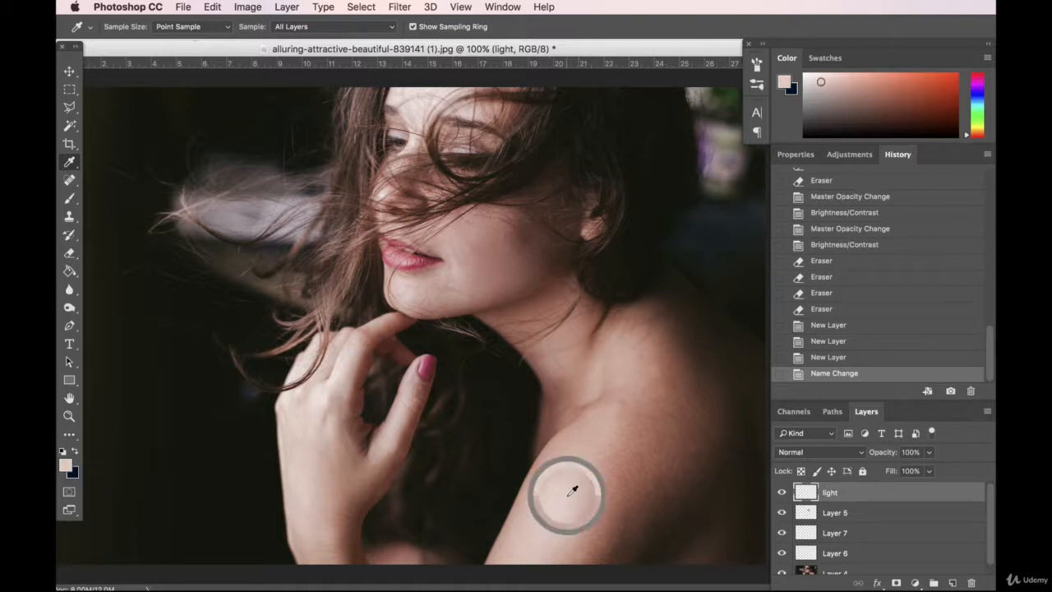
{"action": "left_click", "coordinate": [573, 490]}
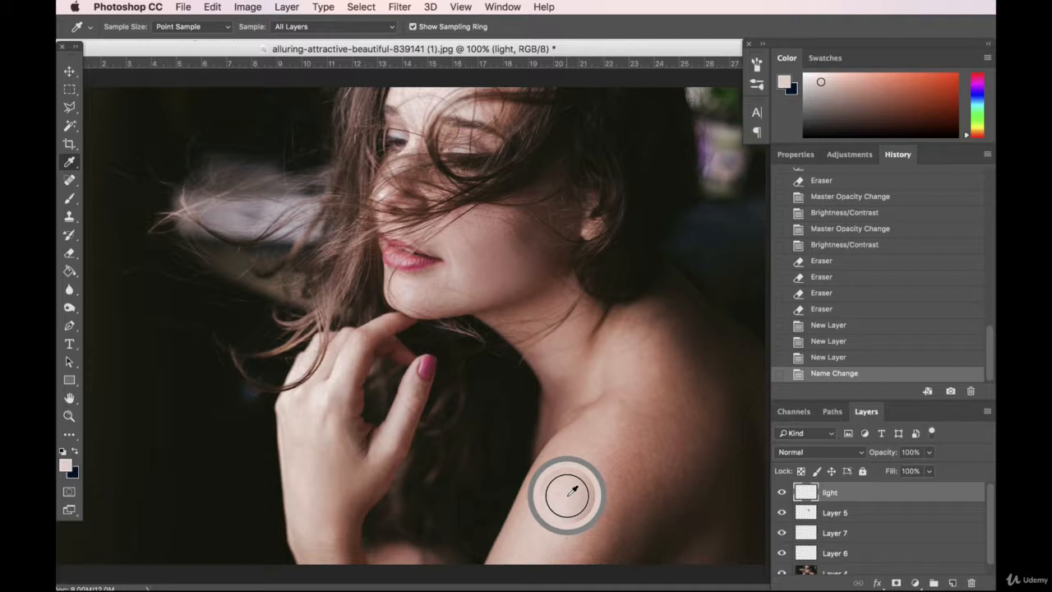
- Paint over the highlight along the upper arm on the light layer with a soft 166 px brush at 100% opacity
{"action": "left_click", "coordinate": [69, 198]}
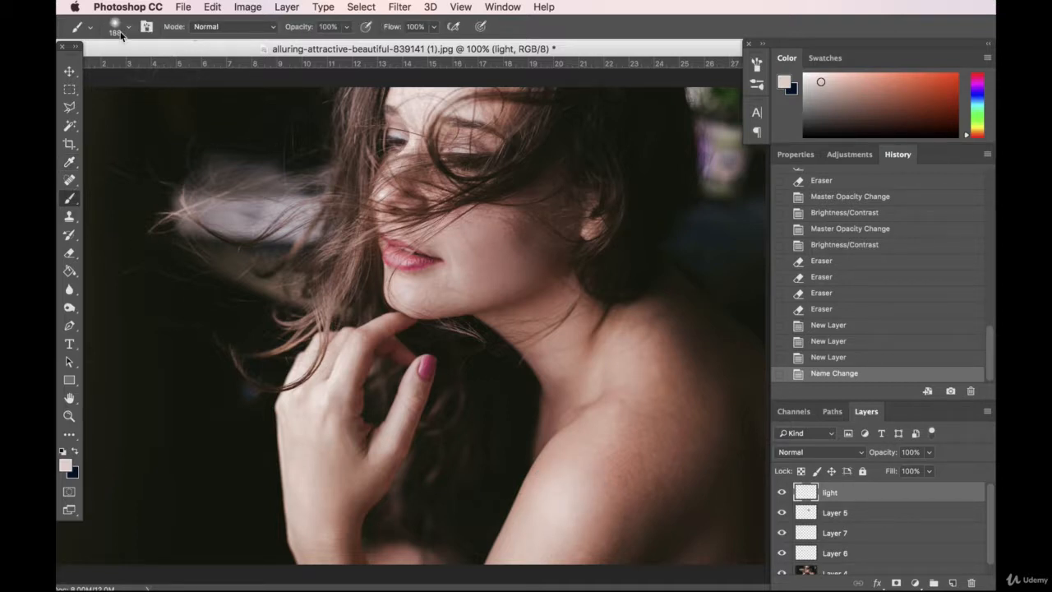
{"action": "left_click", "coordinate": [127, 27]}
{"action": "left_click_drag", "start_coordinate": [194, 72], "coordinate": [192, 73]}
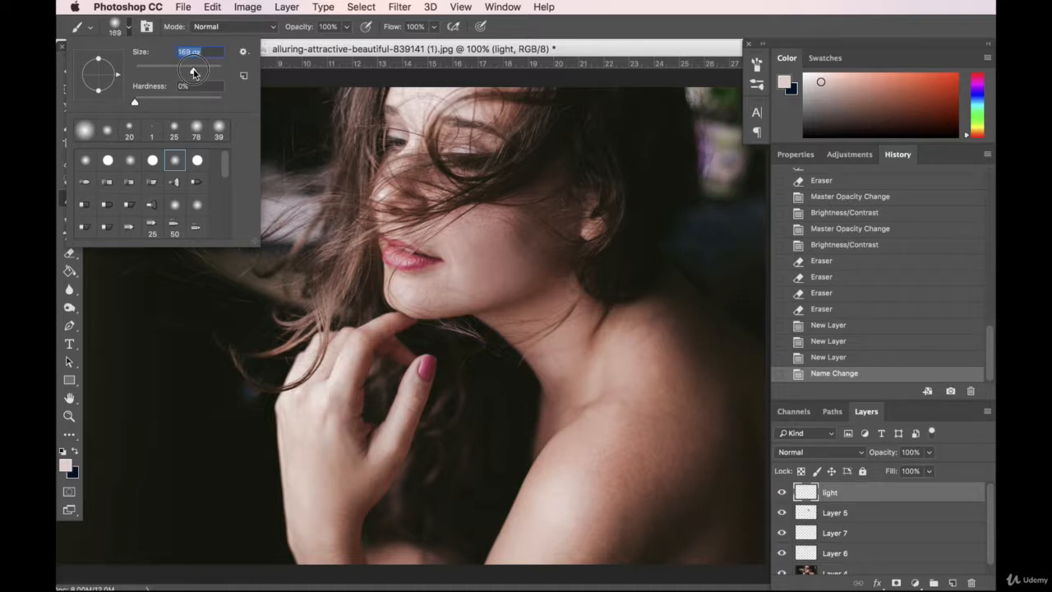
{"action": "mouse_move", "coordinate": [530, 544]}
{"action": "left_mouse_down"}
{"action": "mouse_move", "coordinate": [599, 429]}
{"action": "mouse_move", "coordinate": [549, 476]}
{"action": "mouse_move", "coordinate": [547, 529]}
{"action": "mouse_move", "coordinate": [576, 441]}
{"action": "left_mouse_up"}
- Add a new layer above the light layer and name it "mid"
{"action": "left_click", "coordinate": [952, 583]}
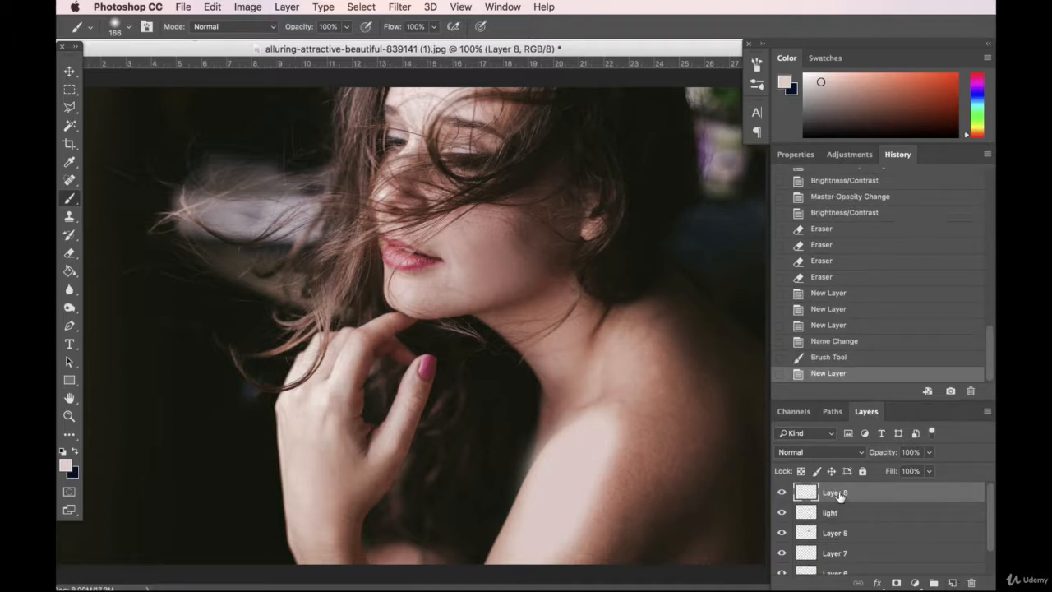
{"action": "double_click", "coordinate": [835, 492]}
{"action": "type", "text": "mid"}
{"action": "key", "text": "Return"}
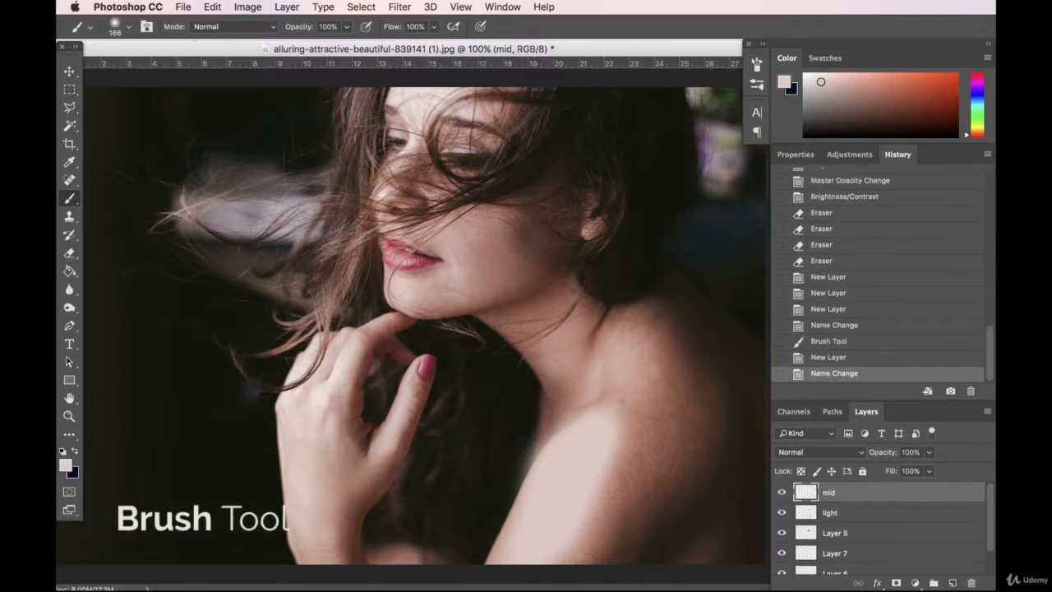
- Sample the midtone skin color beside the arm's highlight and paint it over the shoulder and arm's midtone area
{"action": "left_click", "coordinate": [70, 161]}
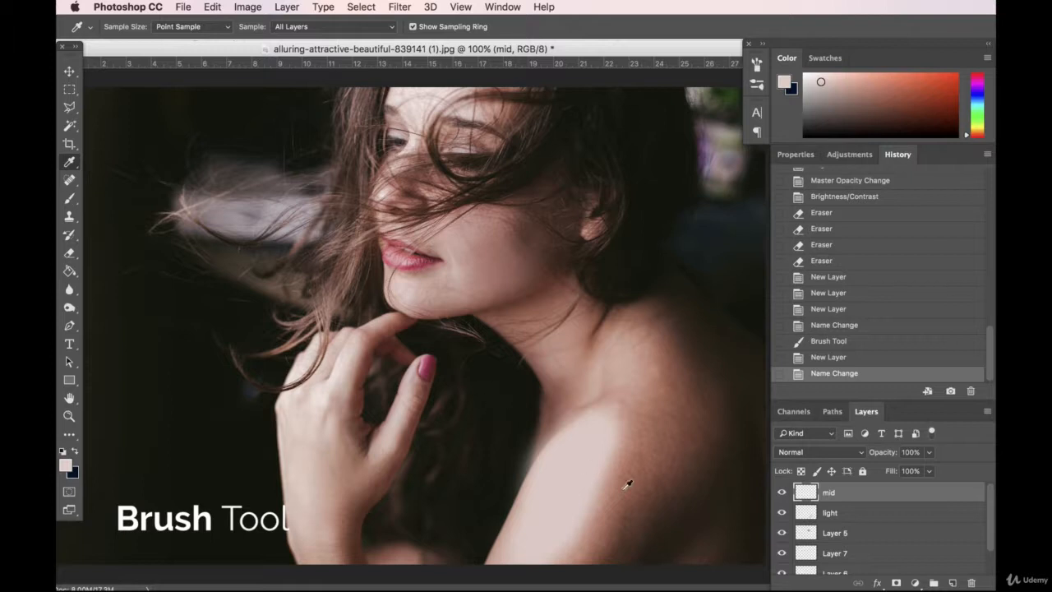
{"action": "left_click", "coordinate": [632, 433]}
{"action": "left_click", "coordinate": [631, 436]}
{"action": "left_click_drag", "start_coordinate": [628, 438], "coordinate": [629, 441]}
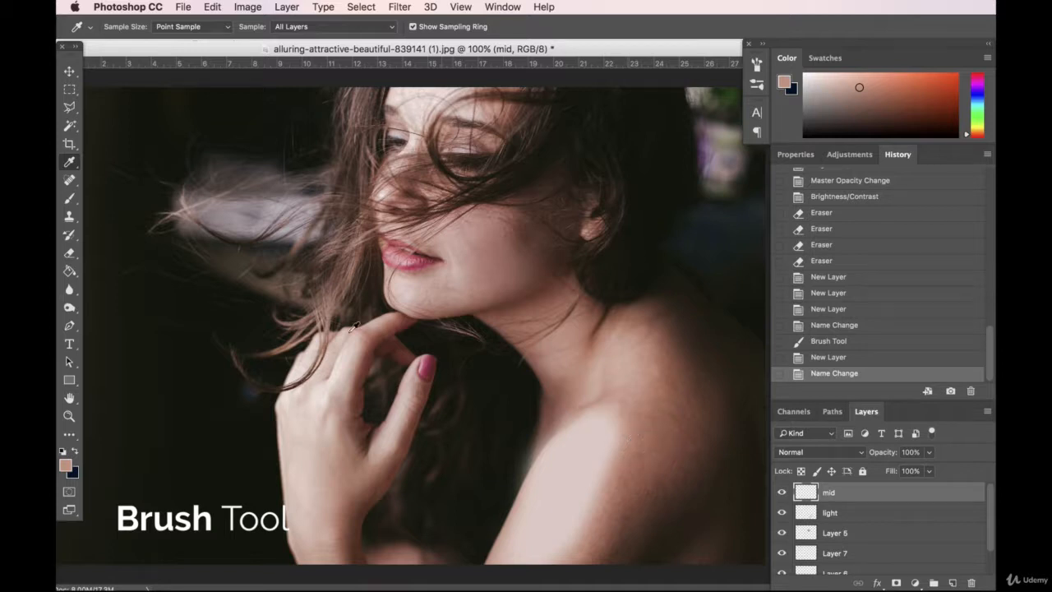
{"action": "left_click", "coordinate": [70, 198]}
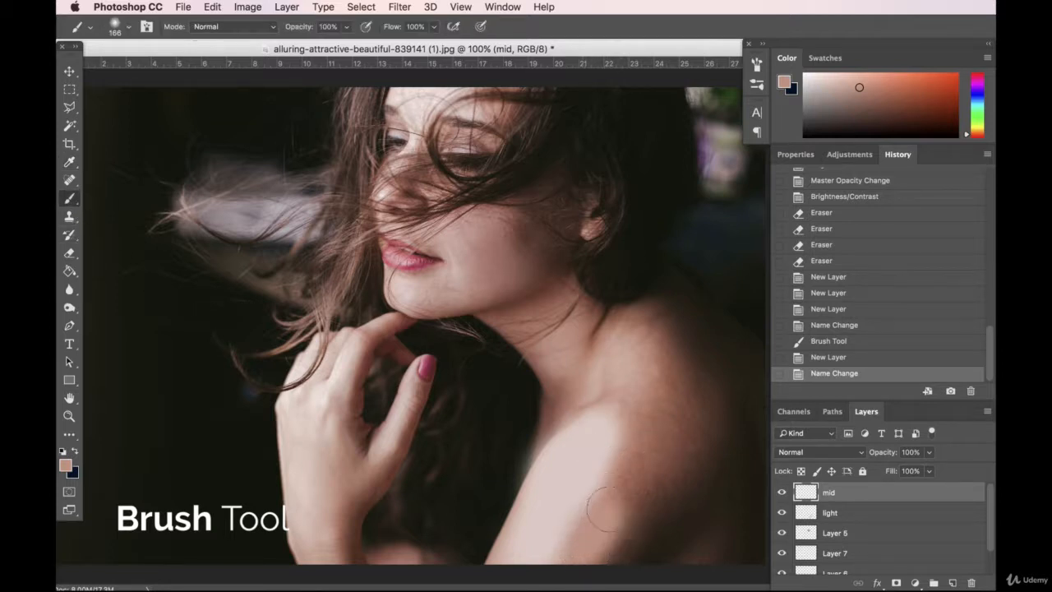
{"action": "mouse_move", "coordinate": [639, 433]}
{"action": "left_mouse_down"}
{"action": "mouse_move", "coordinate": [671, 443]}
{"action": "mouse_move", "coordinate": [663, 448]}
{"action": "mouse_move", "coordinate": [648, 401]}
{"action": "mouse_move", "coordinate": [674, 384]}
{"action": "mouse_move", "coordinate": [687, 419]}
{"action": "mouse_move", "coordinate": [658, 407]}
{"action": "mouse_move", "coordinate": [647, 385]}
{"action": "mouse_move", "coordinate": [653, 365]}
{"action": "mouse_move", "coordinate": [657, 425]}
{"action": "left_mouse_up"}
- Add a new layer above the mid layer and name it "dark"
{"action": "left_click", "coordinate": [954, 583]}
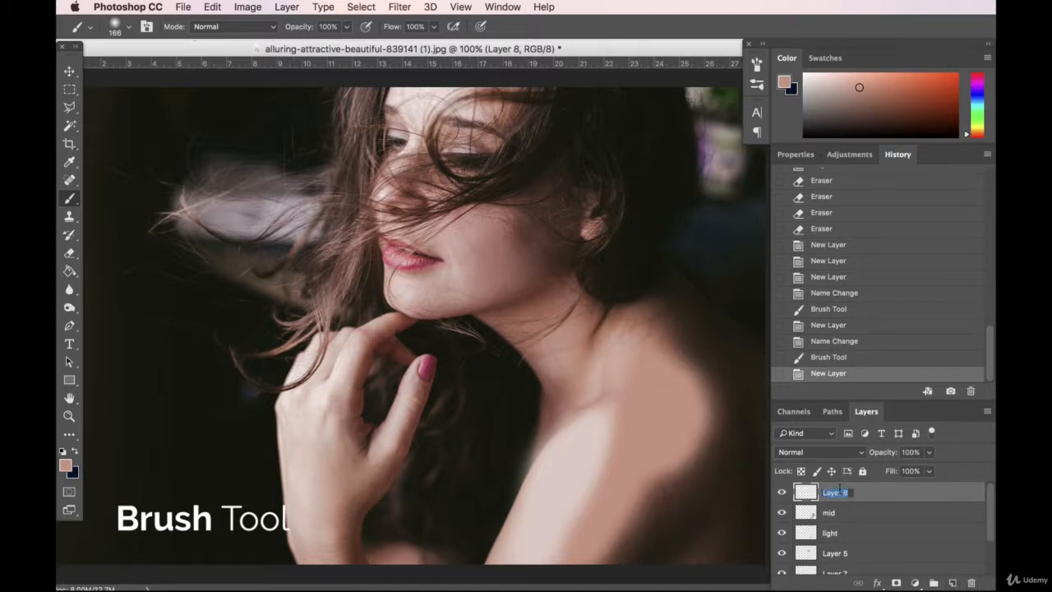
{"action": "double_click", "coordinate": [831, 493]}
{"action": "type", "text": "dark"}
{"action": "key", "text": "Return"}
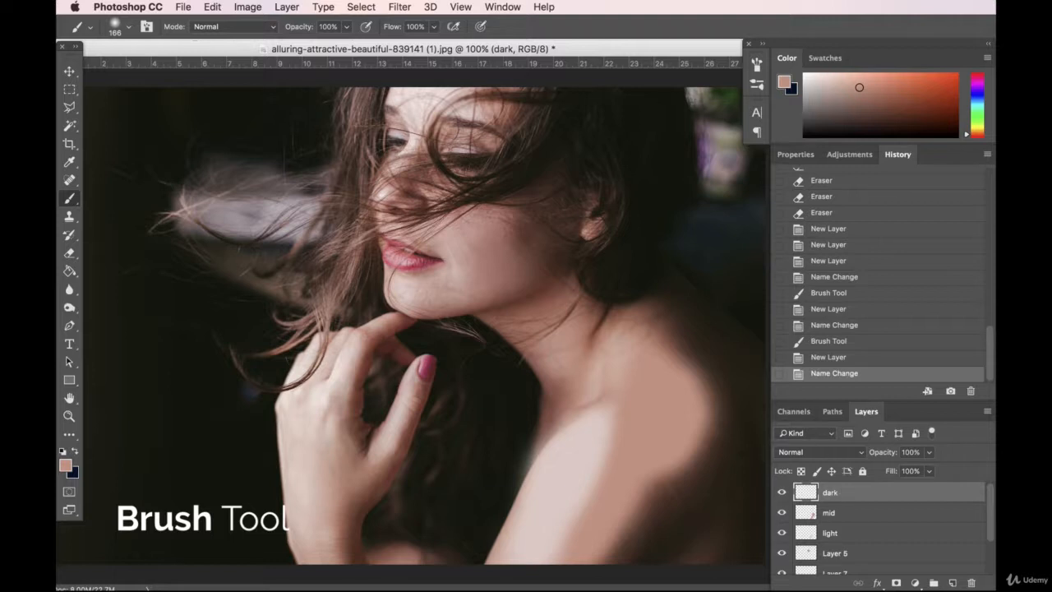
- Try to paint the arm's shadow with a brown sampled from its edge, and undo the stroke
{"action": "left_click", "coordinate": [70, 162]}
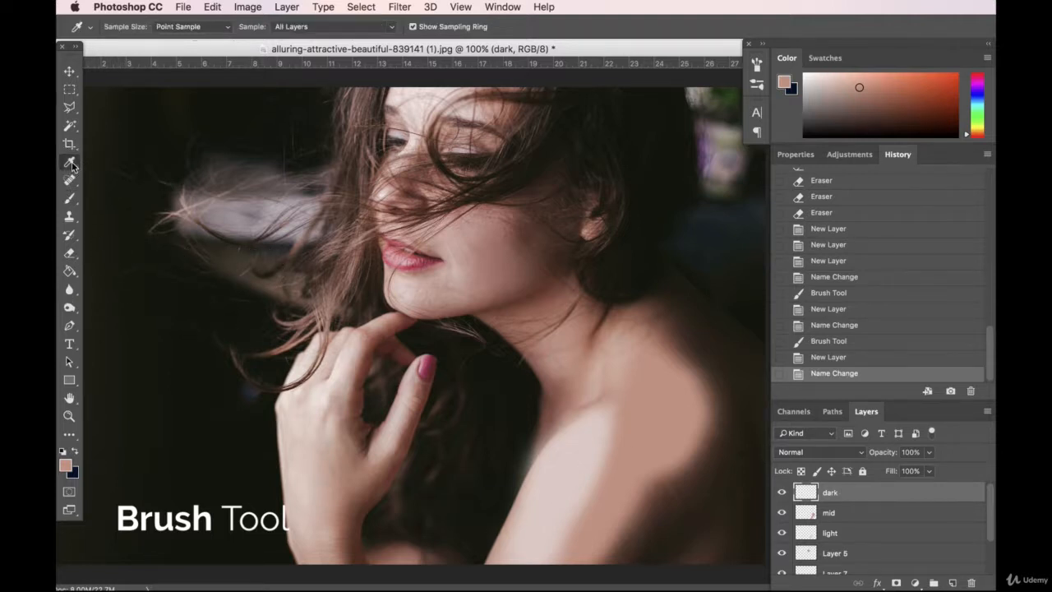
{"action": "left_click", "coordinate": [663, 487]}
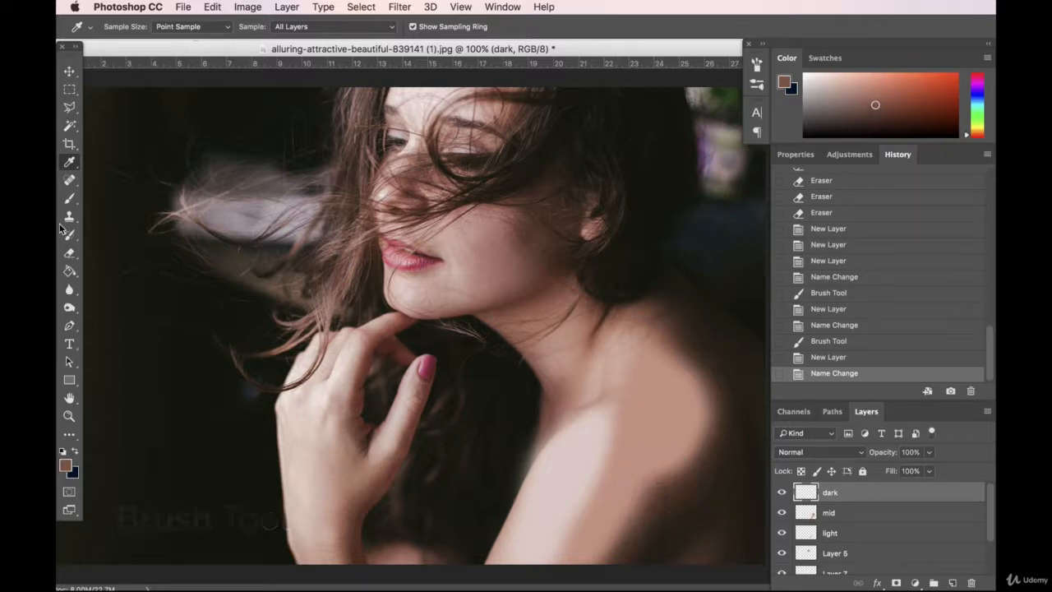
{"action": "left_click", "coordinate": [78, 200]}
{"action": "mouse_move", "coordinate": [648, 516]}
{"action": "left_mouse_down"}
{"action": "mouse_move", "coordinate": [627, 548]}
{"action": "mouse_move", "coordinate": [698, 463]}
{"action": "mouse_move", "coordinate": [712, 425]}
{"action": "mouse_move", "coordinate": [697, 470]}
{"action": "mouse_move", "coordinate": [642, 547]}
{"action": "left_mouse_up"}
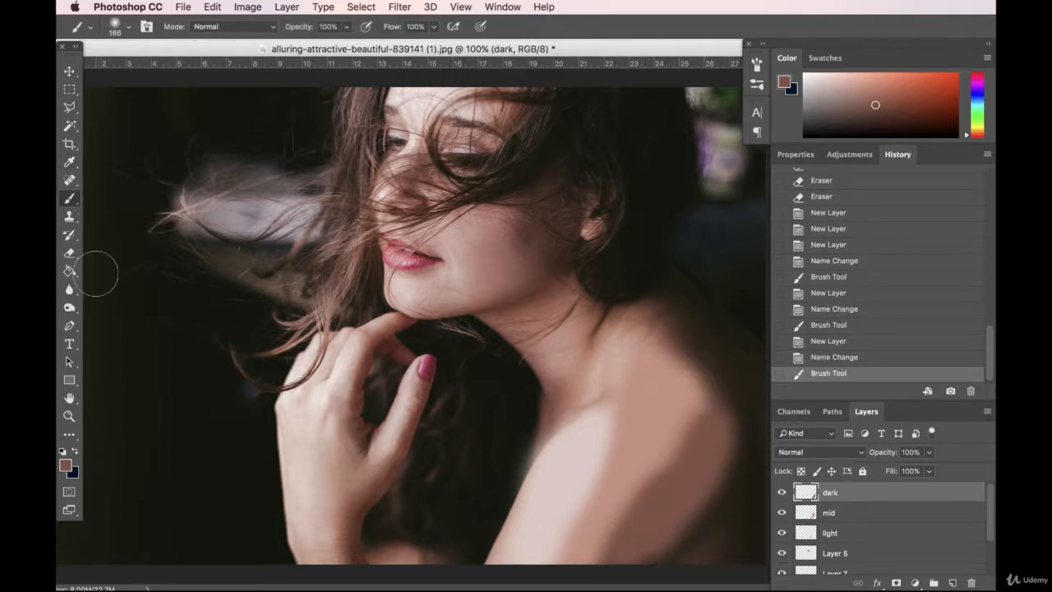
{"action": "key", "text": "super+z"}
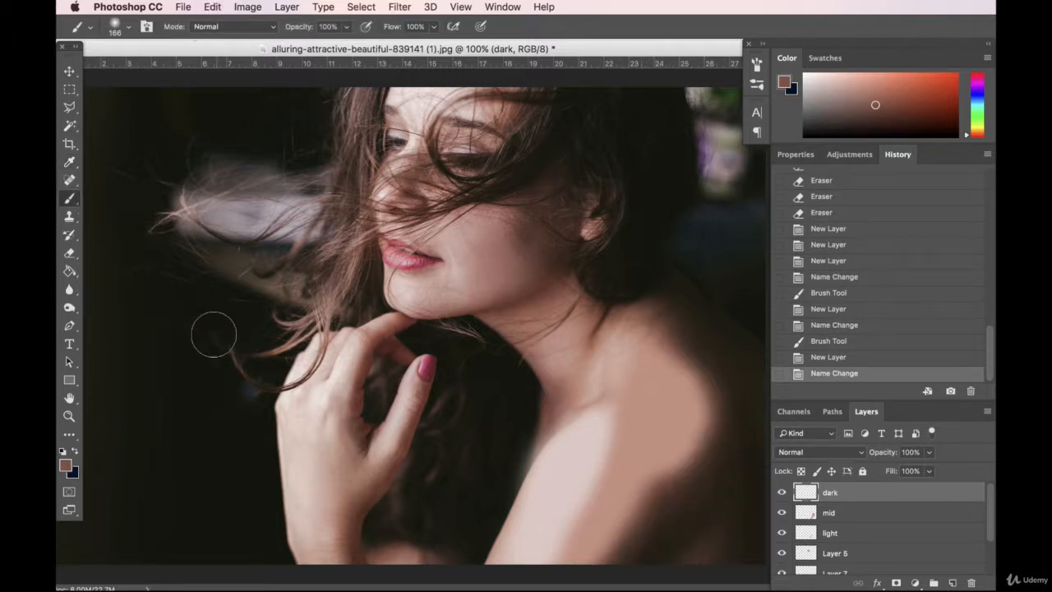
- Sample a darker brown from deeper in the arm's shadow and paint it over the shaded area on the dark layer
{"action": "left_click", "coordinate": [69, 162]}
{"action": "left_click", "coordinate": [685, 492]}
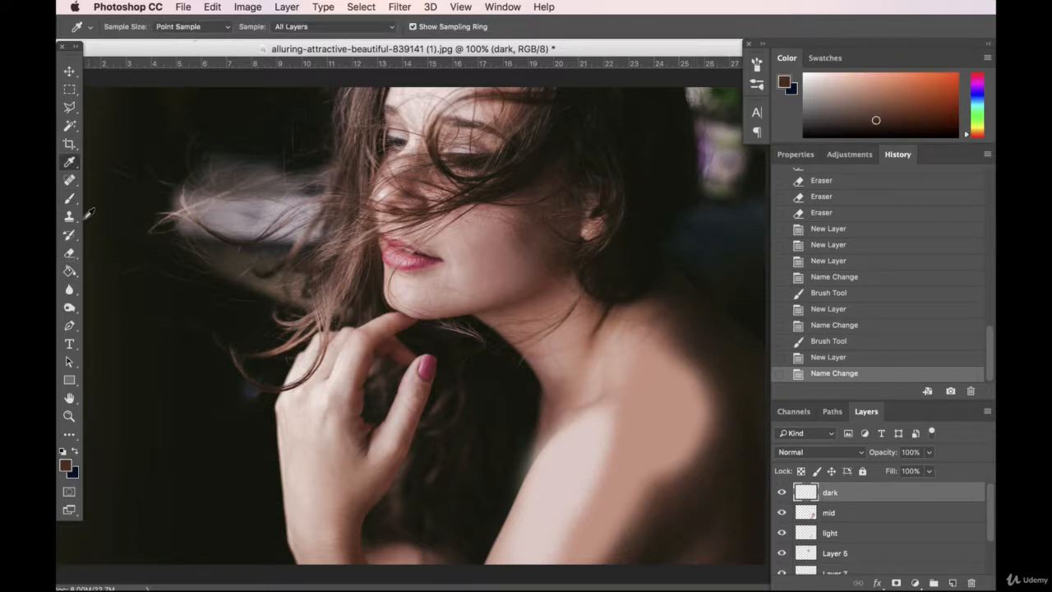
{"action": "left_click", "coordinate": [69, 198]}
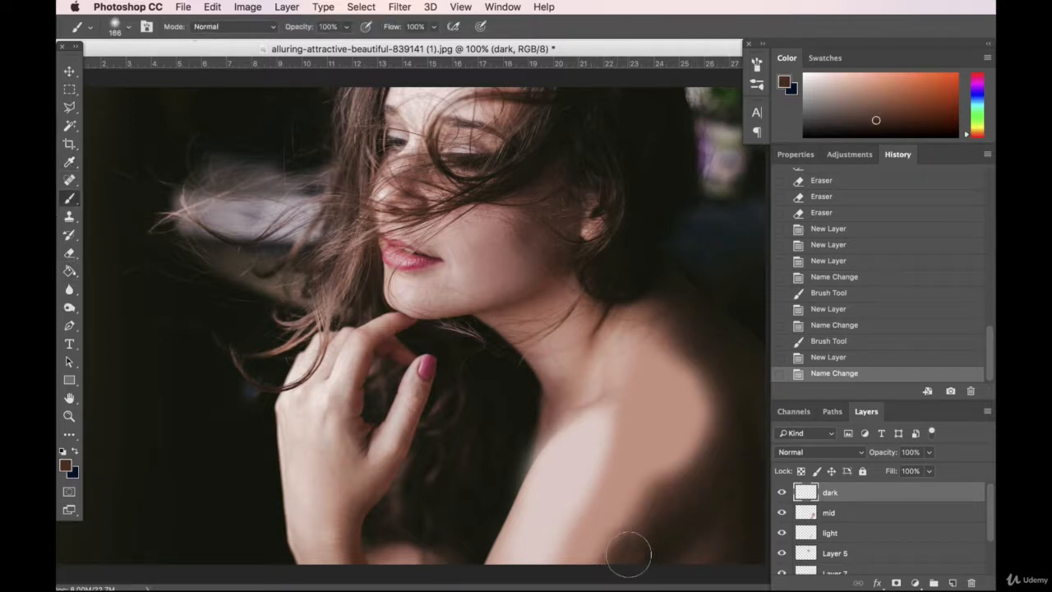
{"action": "mouse_move", "coordinate": [629, 556]}
{"action": "left_mouse_down"}
{"action": "mouse_move", "coordinate": [724, 437]}
{"action": "mouse_move", "coordinate": [703, 509]}
{"action": "mouse_move", "coordinate": [666, 533]}
{"action": "left_mouse_up"}
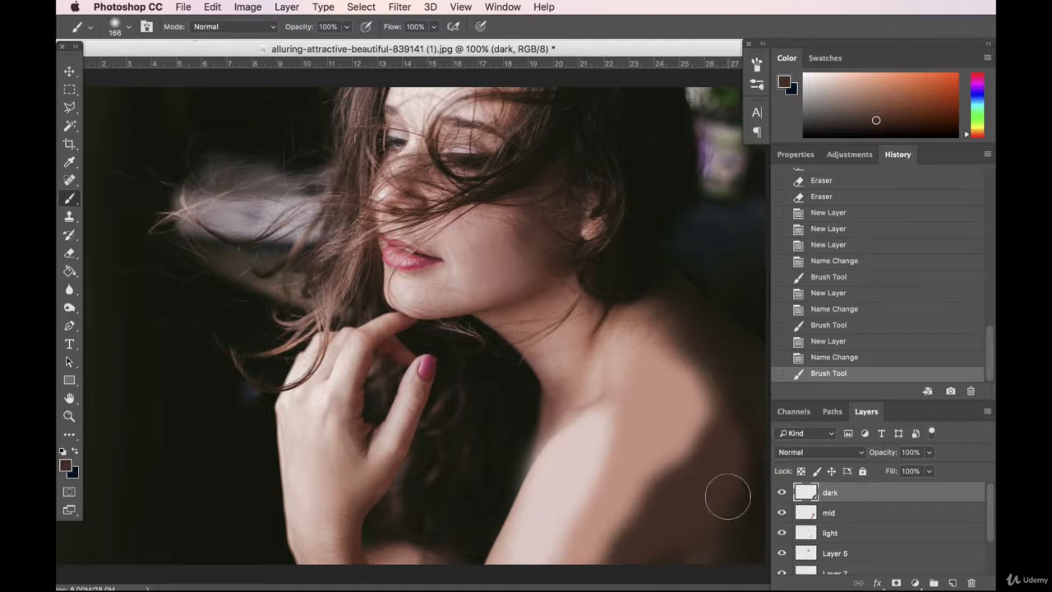
- Lower the opacity of the dark, mid and light layers together to 27%
{"action": "left_click", "coordinate": [854, 534], "text": "shift"}
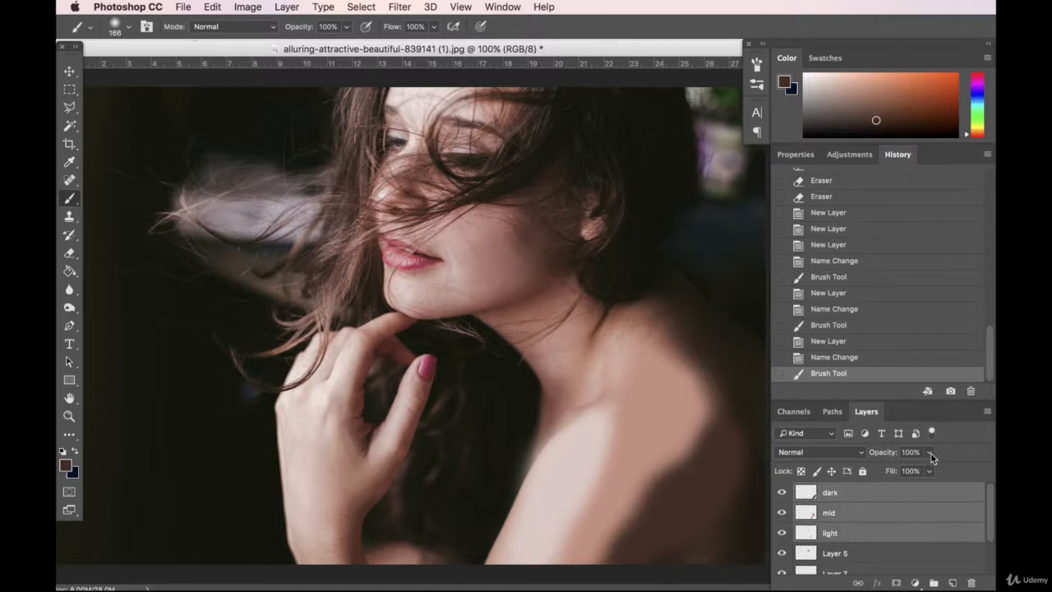
{"action": "left_click", "coordinate": [929, 453]}
{"action": "left_click_drag", "start_coordinate": [901, 471], "coordinate": [884, 472]}
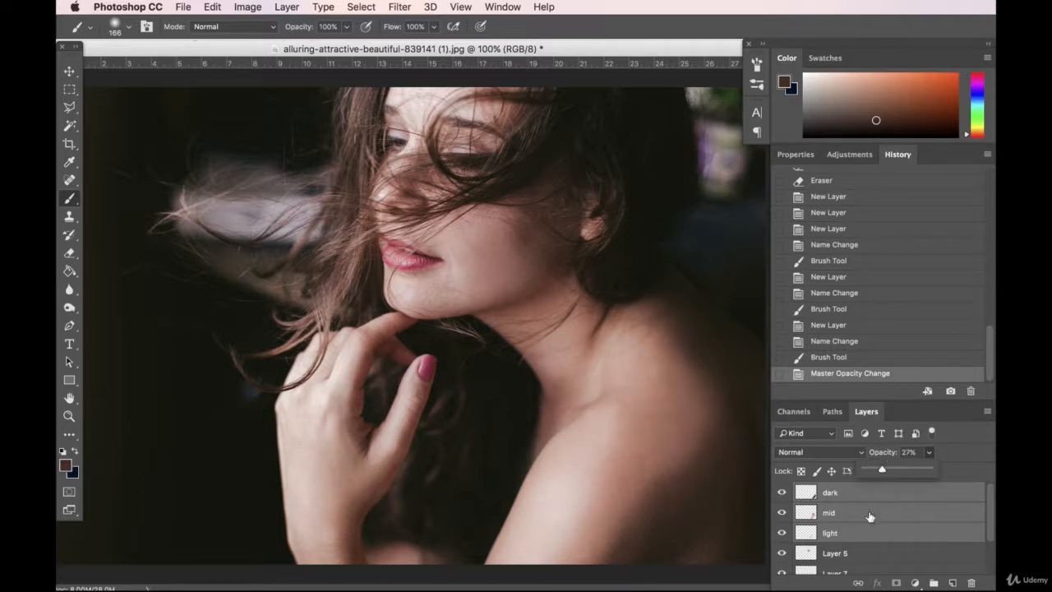
- Merge the dark, mid and light layers into one and compare the shoulder with the merged layer hidden and shown
{"action": "left_click", "coordinate": [869, 496]}
{"action": "left_click", "coordinate": [850, 530], "text": "shift"}
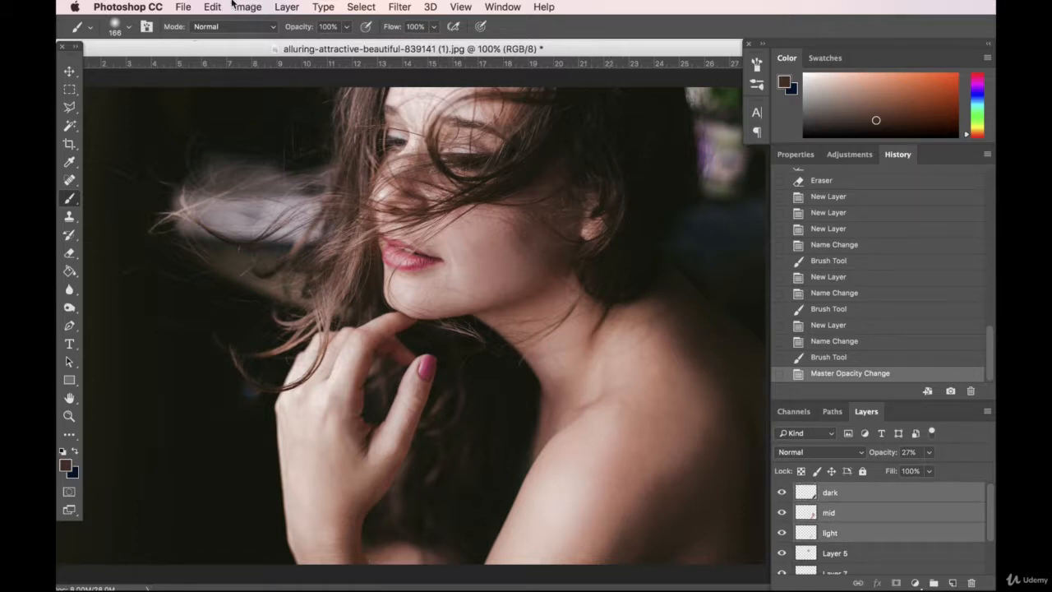
{"action": "left_click", "coordinate": [362, 7]}
{"action": "left_click", "coordinate": [378, 4]}
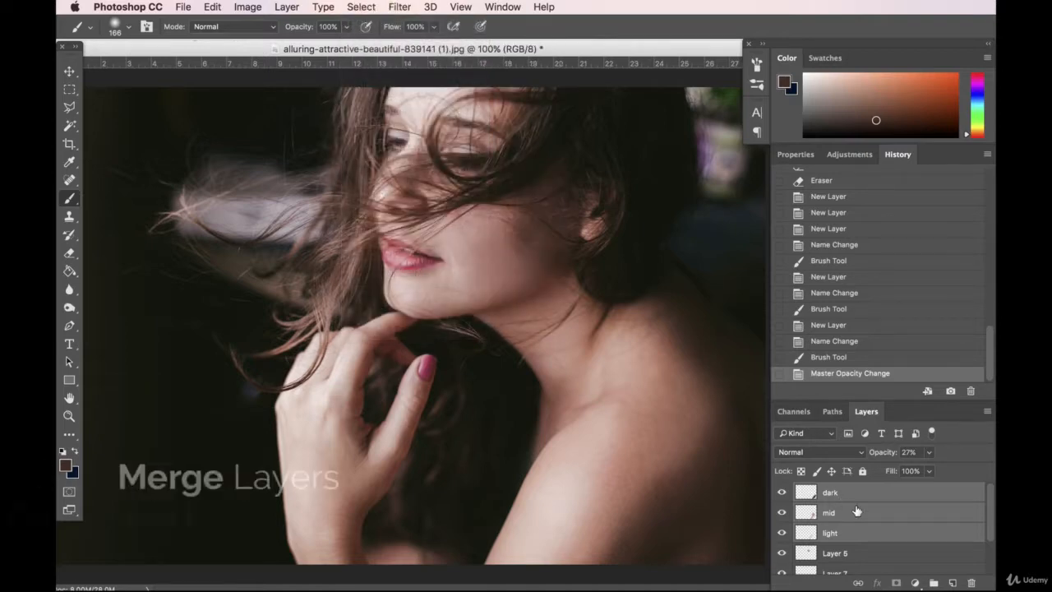
{"action": "key", "text": "super+e"}
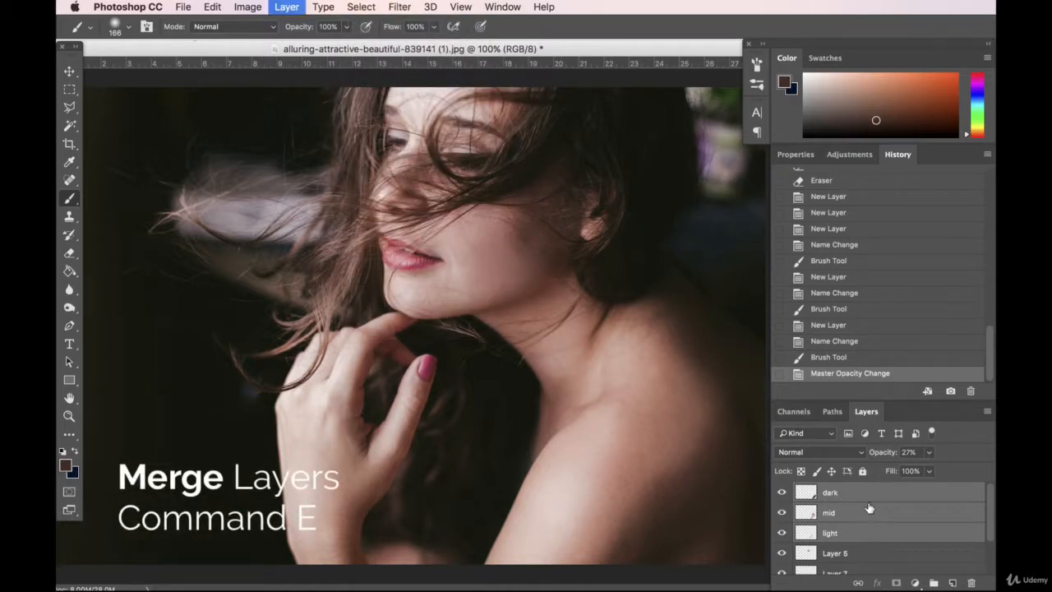
{"action": "left_click", "coordinate": [783, 493]}
{"action": "left_click", "coordinate": [782, 494]}
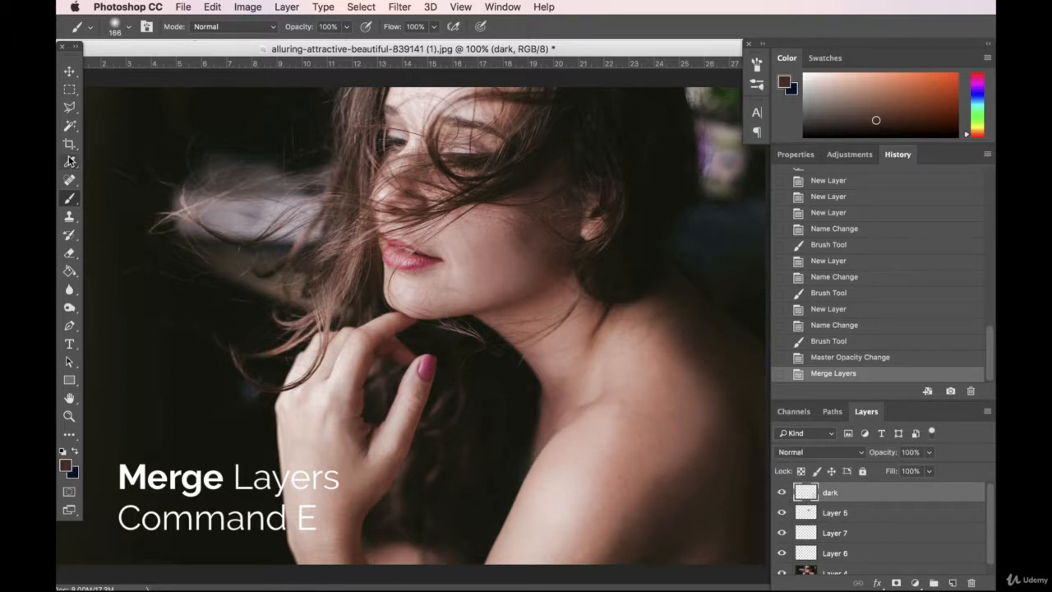
- Lightly erase the merged dark layer's paint at 15% eraser opacity along the top of the shoulder and the arm's shaded edge
{"action": "left_click", "coordinate": [69, 252]}
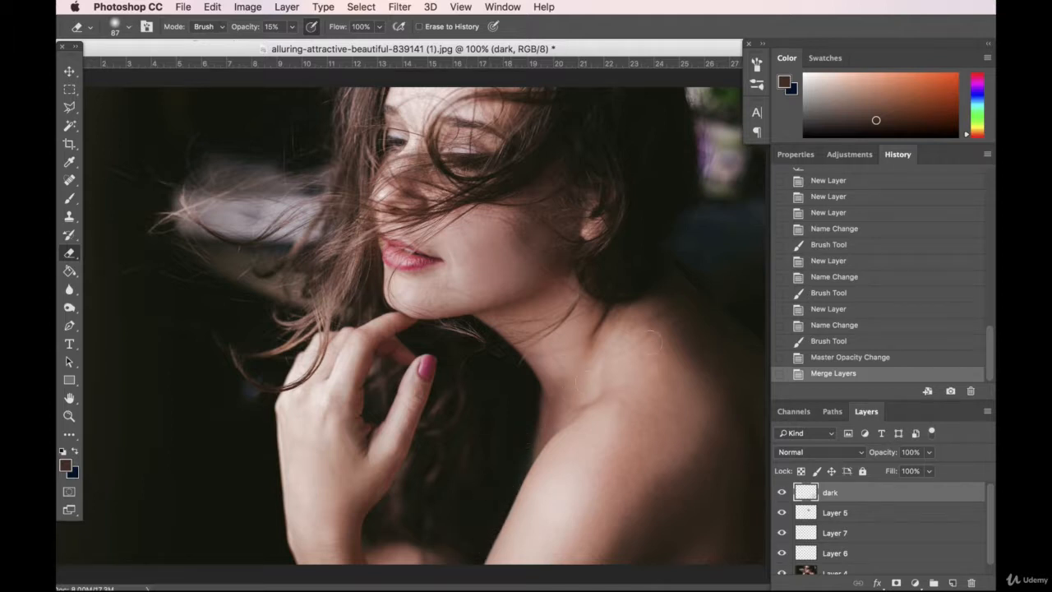
{"action": "left_click_drag", "start_coordinate": [650, 343], "coordinate": [649, 316]}
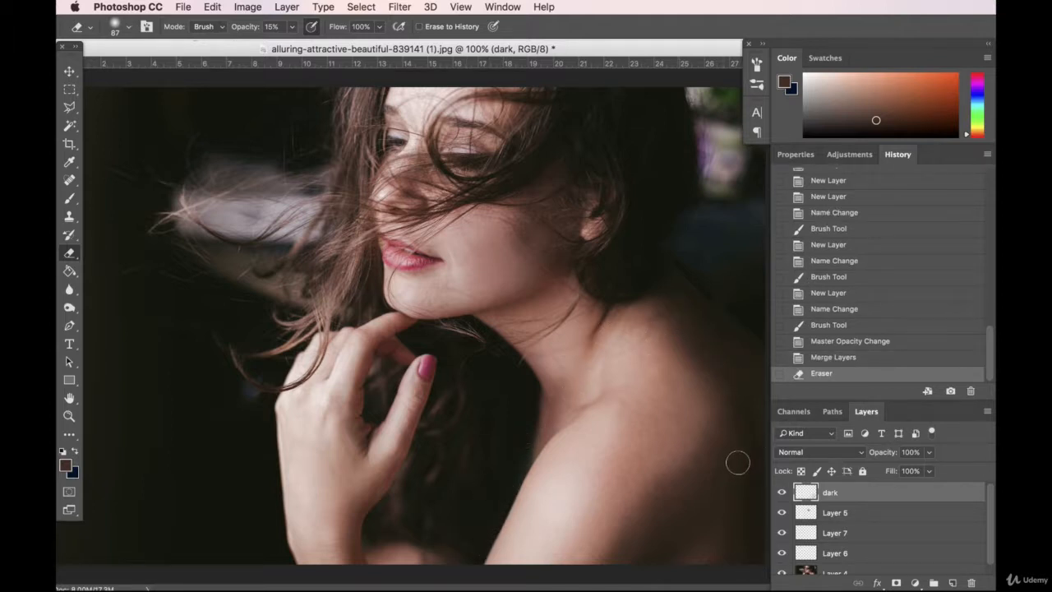
{"action": "left_click", "coordinate": [709, 491]}
- Apply a Gaussian Blur with a 34.6-pixel radius to the merged dark layer
{"action": "key", "text": "v"}
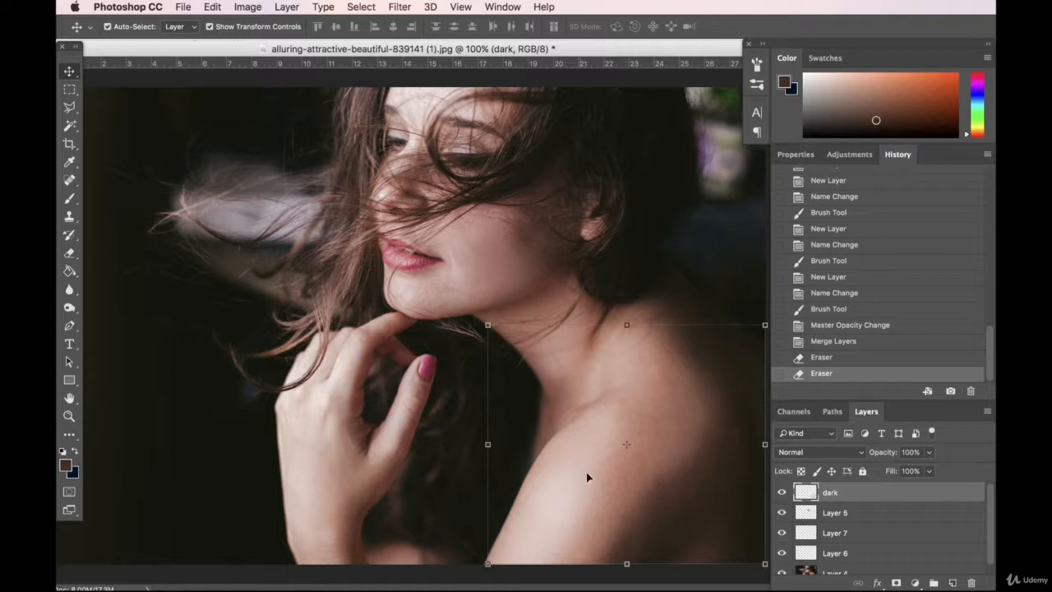
{"action": "left_click", "coordinate": [400, 7]}
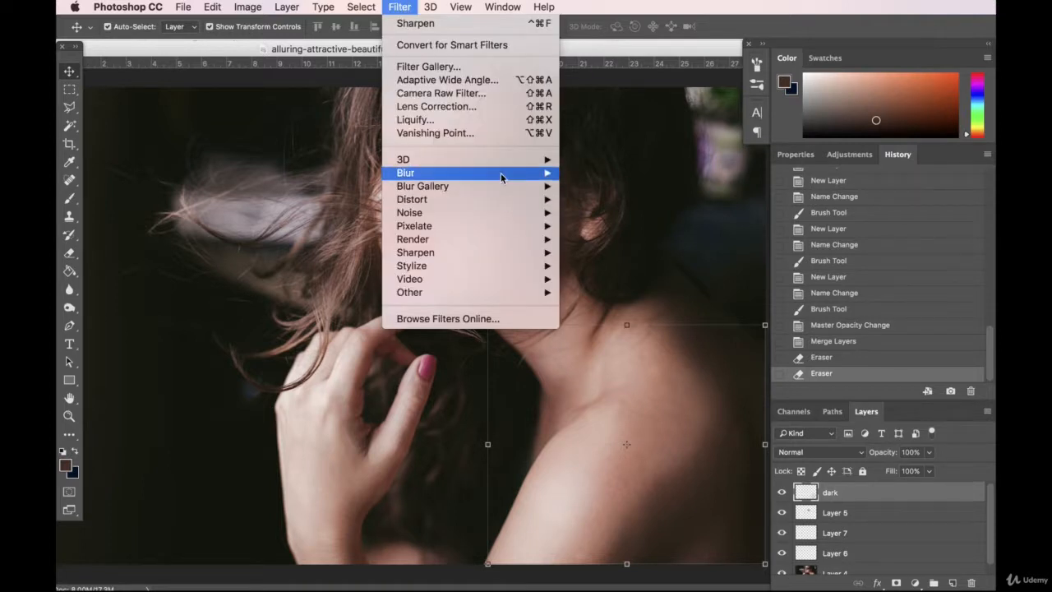
{"action": "mouse_move", "coordinate": [501, 173]}
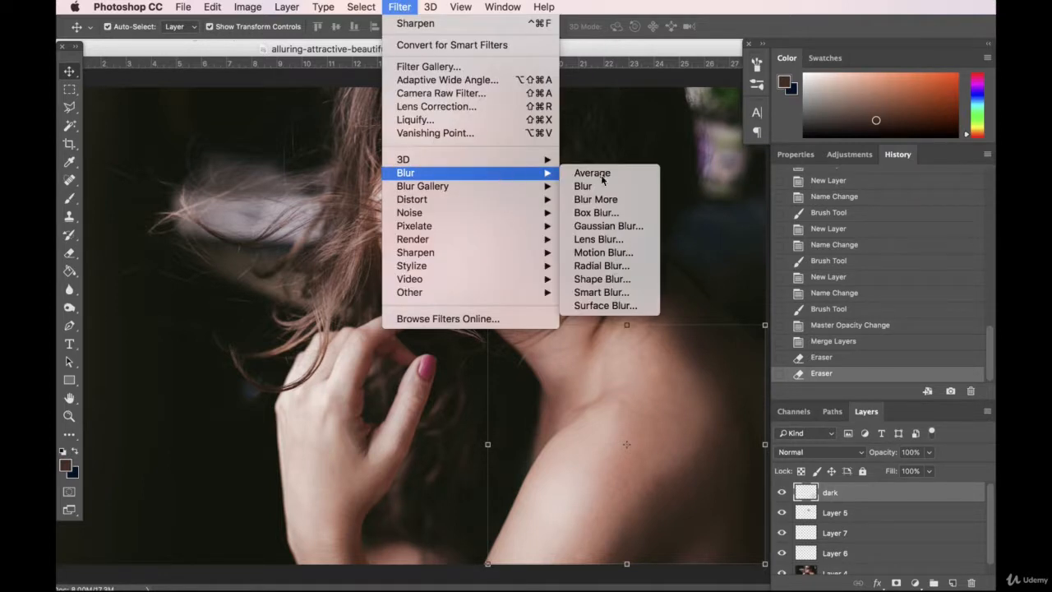
{"action": "left_click", "coordinate": [618, 227]}
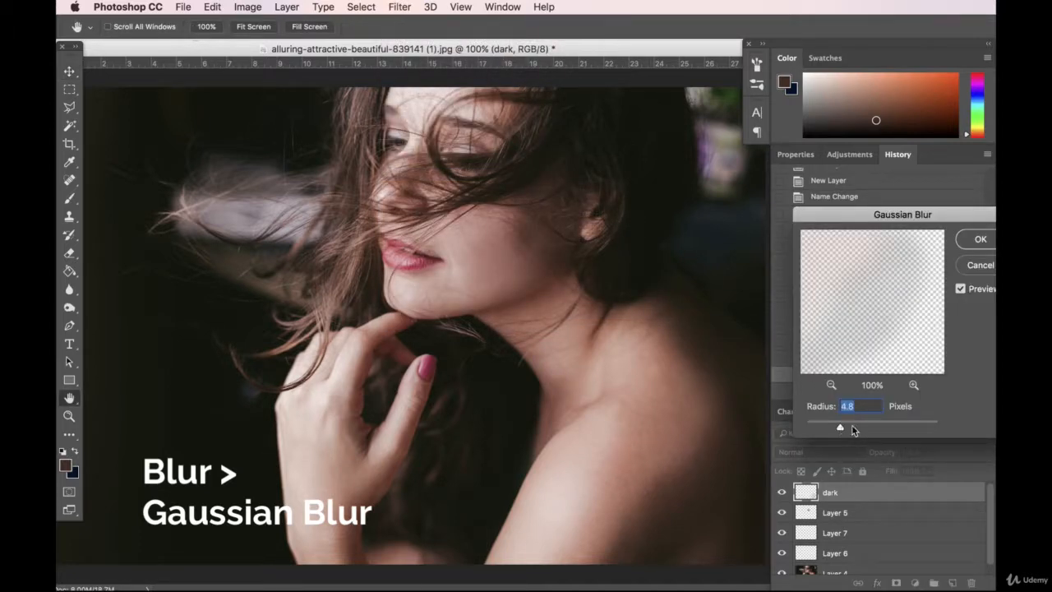
{"action": "mouse_move", "coordinate": [885, 428]}
{"action": "left_mouse_down"}
{"action": "mouse_move", "coordinate": [818, 427]}
{"action": "mouse_move", "coordinate": [871, 428]}
{"action": "left_mouse_up"}
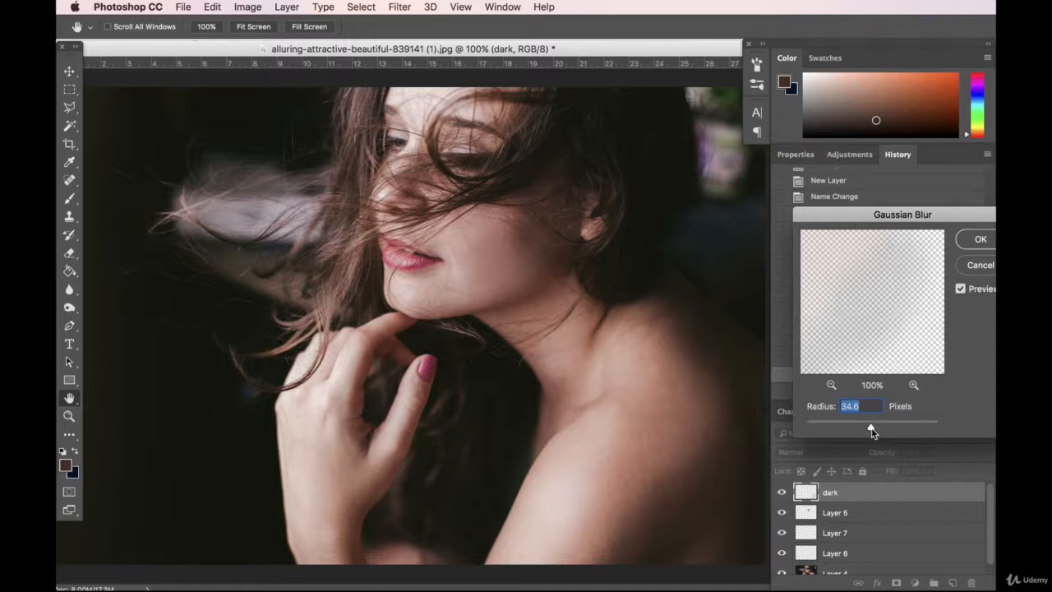
{"action": "left_click", "coordinate": [980, 239]}
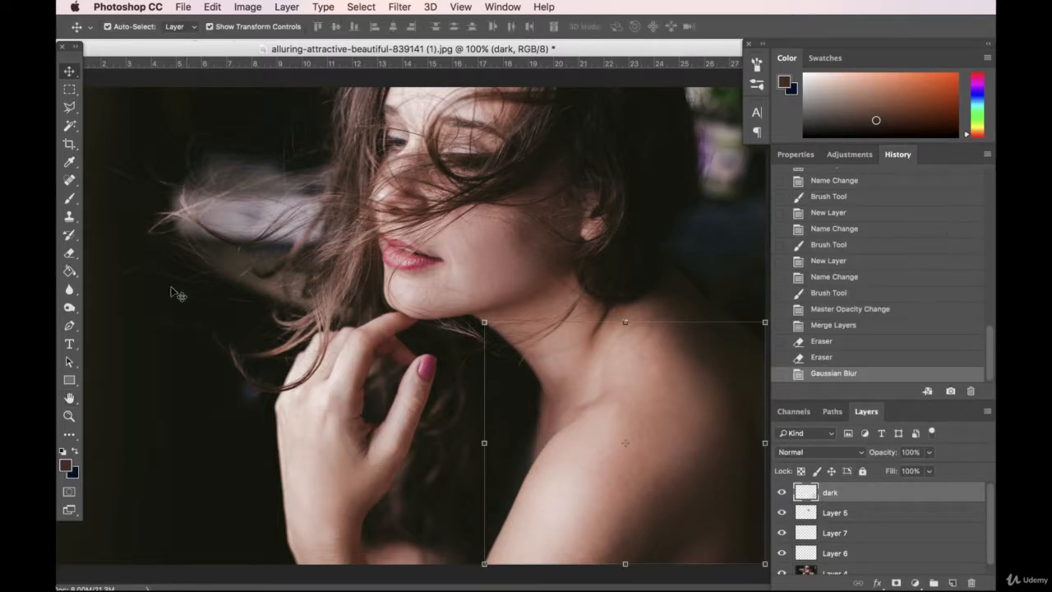
- Erase excess blurred paint around the neck, shoulder and arm shadow at 15% opacity, and rename the merged layer blend
{"action": "left_click", "coordinate": [69, 252]}
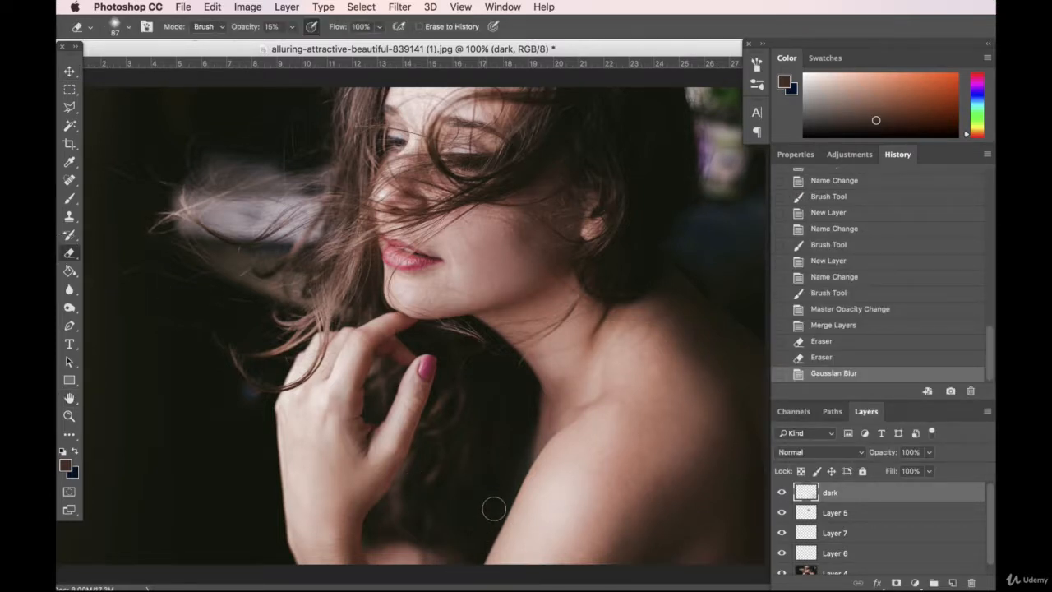
{"action": "left_click_drag", "start_coordinate": [609, 369], "coordinate": [502, 434]}
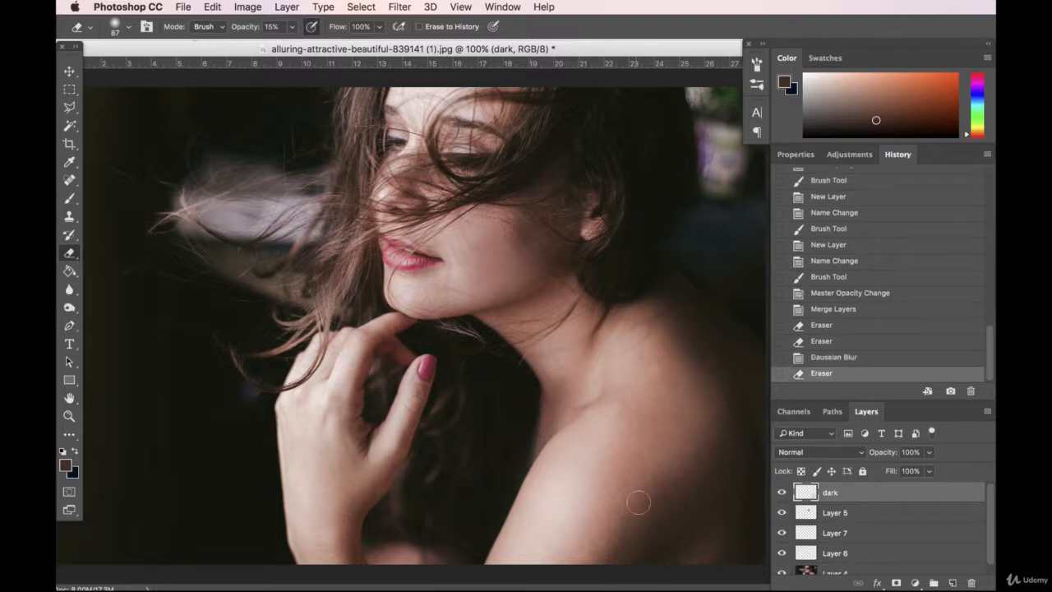
{"action": "mouse_move", "coordinate": [639, 503]}
{"action": "left_mouse_down"}
{"action": "mouse_move", "coordinate": [678, 547]}
{"action": "mouse_move", "coordinate": [720, 570]}
{"action": "mouse_move", "coordinate": [753, 568]}
{"action": "left_mouse_up"}
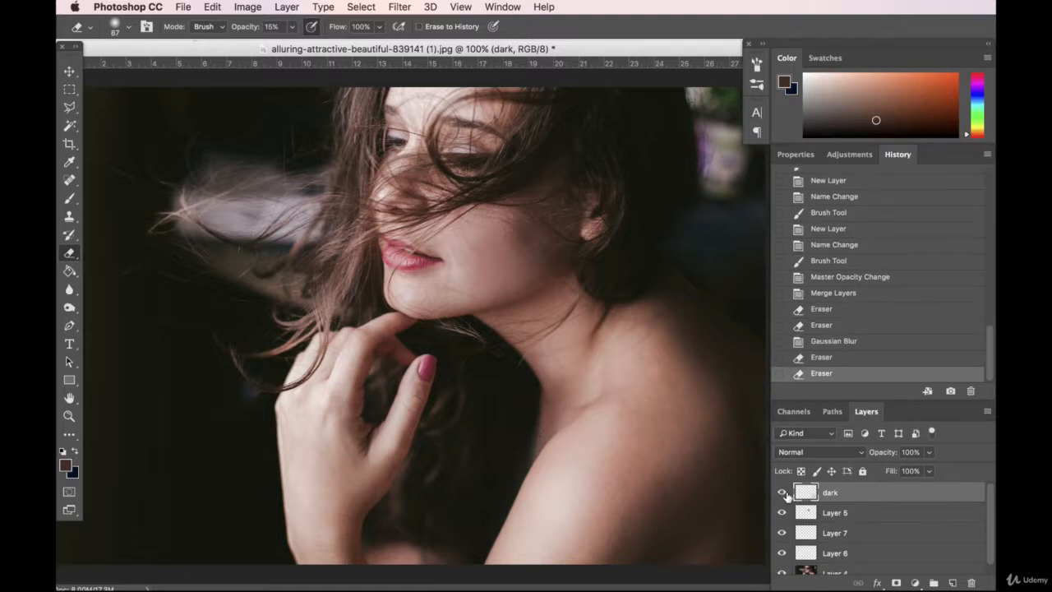
{"action": "double_click", "coordinate": [831, 492]}
{"action": "key", "text": "Return"}
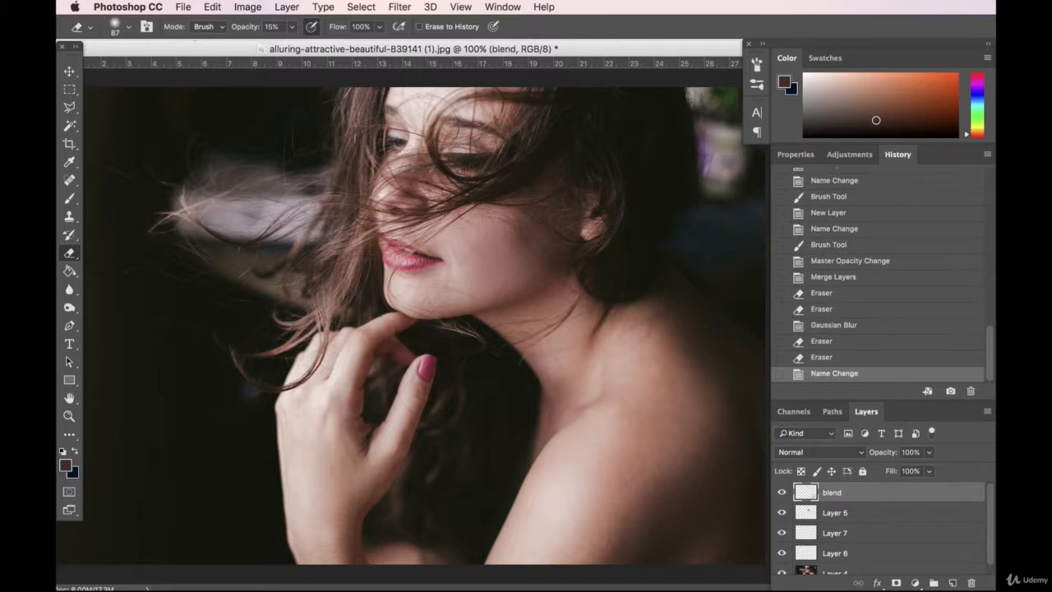
- Compare the portrait with Layer 5 and the blend layer each hidden and shown
{"action": "left_click", "coordinate": [784, 512]}
{"action": "left_click", "coordinate": [784, 512]}
{"action": "left_click", "coordinate": [785, 512]}
{"action": "left_click", "coordinate": [785, 512]}
{"action": "left_click", "coordinate": [782, 494]}
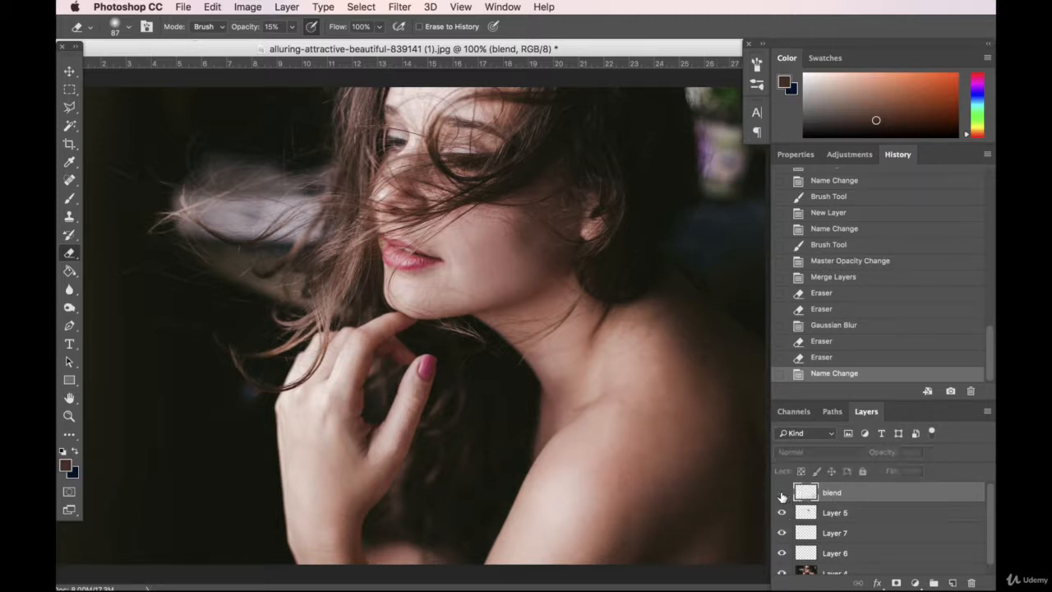
{"action": "left_click", "coordinate": [782, 494]}
{"action": "left_click", "coordinate": [782, 495]}
{"action": "left_click", "coordinate": [781, 494]}
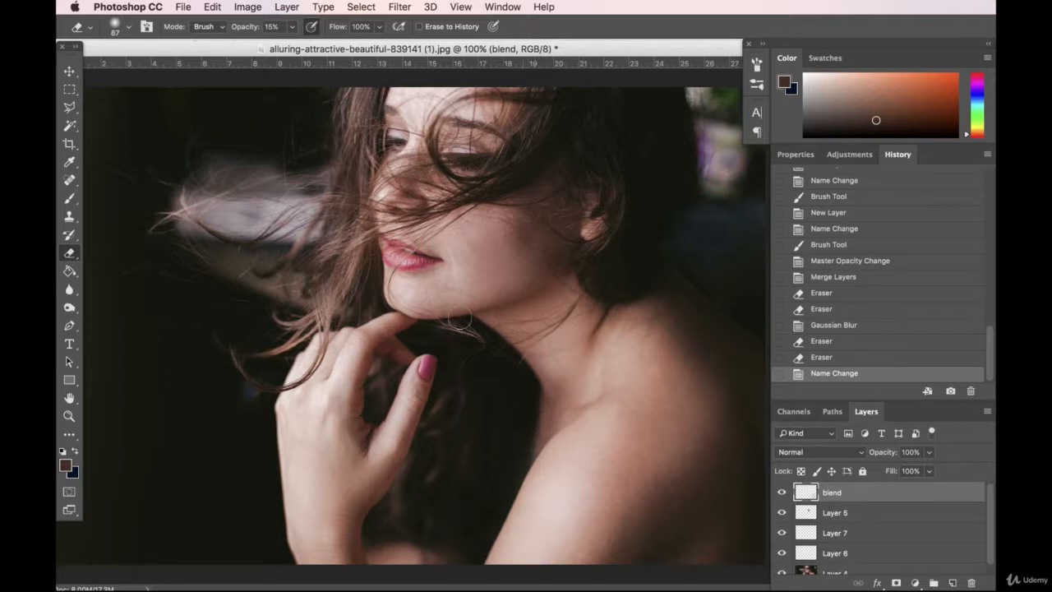
- Erase blend paint below the chin, raise the eraser opacity to 100%, and clear paint spilling past the arm and neck edge
{"action": "left_click", "coordinate": [459, 321]}
{"action": "left_click", "coordinate": [292, 27]}
{"action": "left_click_drag", "start_coordinate": [291, 45], "coordinate": [383, 44]}
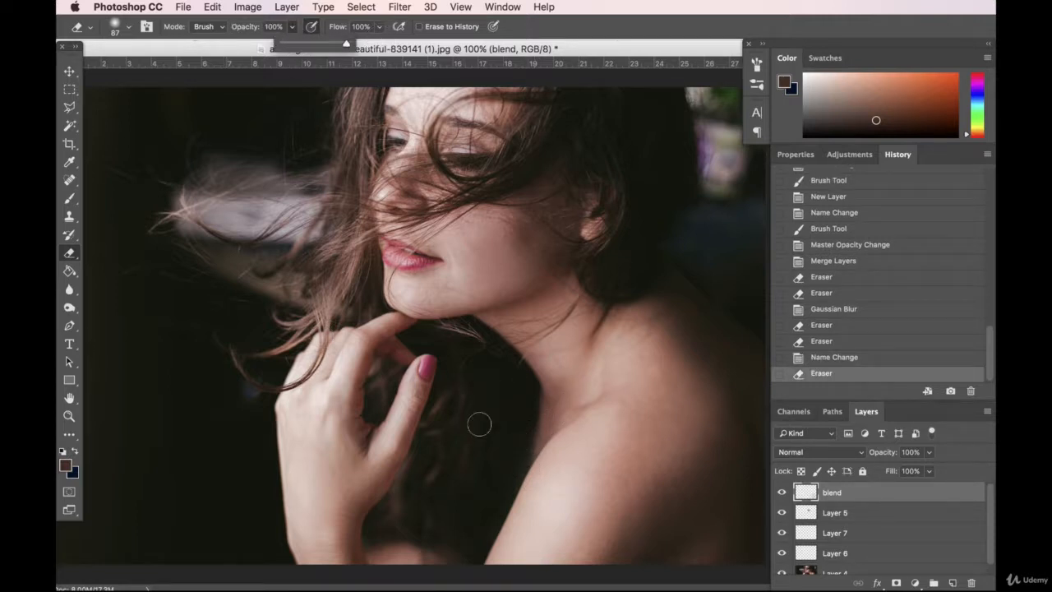
{"action": "left_click", "coordinate": [511, 466]}
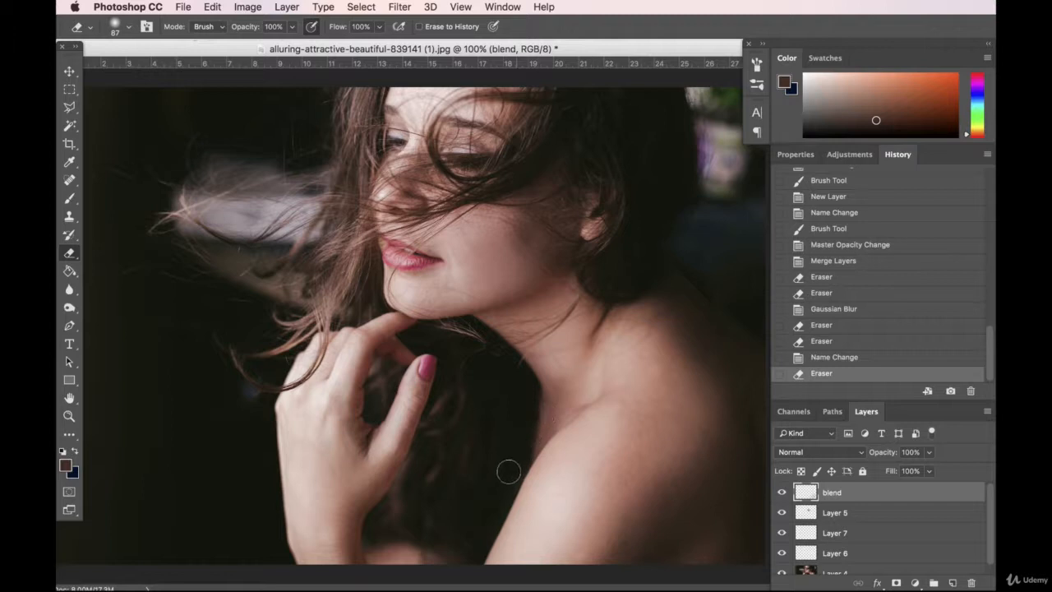
{"action": "left_click", "coordinate": [552, 401]}
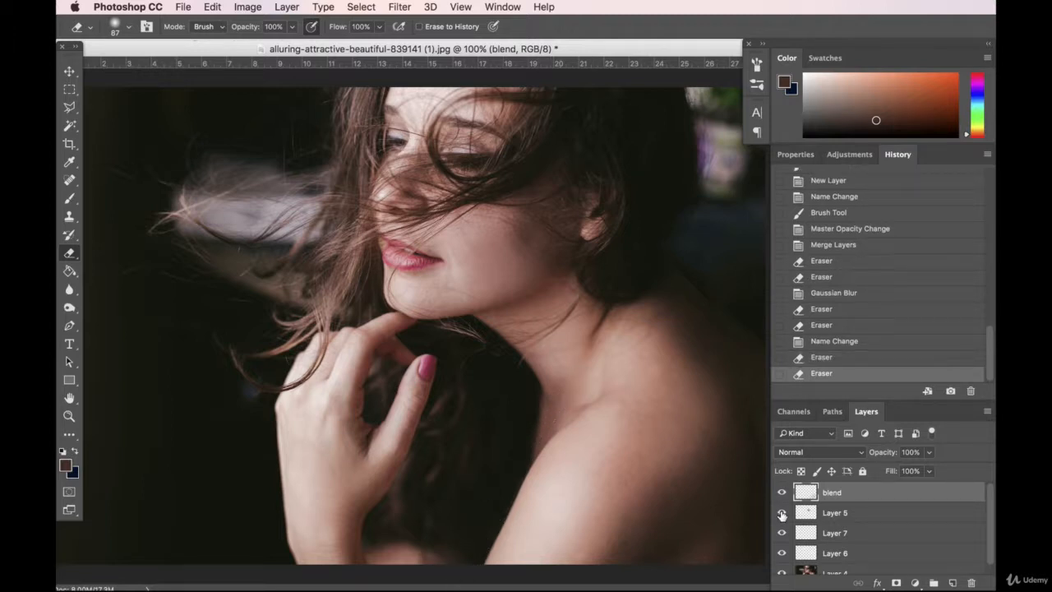
- Check the cleaned arm and neck edges by hiding and showing the blend layer repeatedly
{"action": "left_click", "coordinate": [786, 497]}
{"action": "left_click", "coordinate": [786, 498]}
{"action": "left_click", "coordinate": [786, 497]}
{"action": "left_click", "coordinate": [786, 497]}
{"action": "left_click", "coordinate": [786, 497]}
{"action": "left_click", "coordinate": [786, 497]}
{"action": "left_click", "coordinate": [786, 498]}
{"action": "left_click", "coordinate": [786, 497]}
- Lower the eraser opacity to 24% and soften the blend paint along the arm's dark outer edge
{"action": "left_click", "coordinate": [292, 27]}
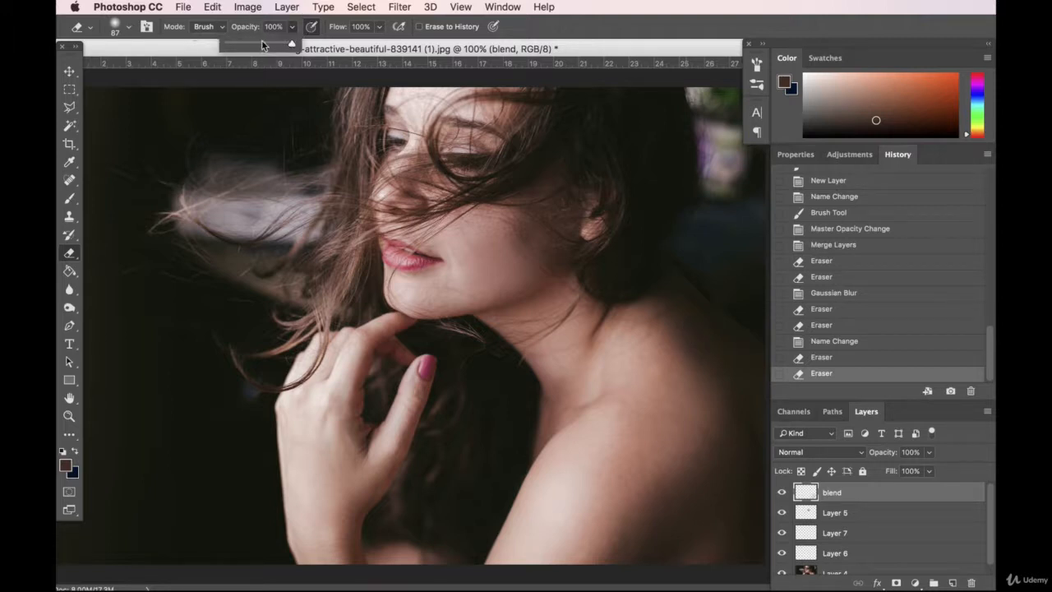
{"action": "left_click_drag", "start_coordinate": [306, 50], "coordinate": [242, 49]}
{"action": "mouse_move", "coordinate": [733, 485]}
{"action": "left_mouse_down"}
{"action": "mouse_move", "coordinate": [723, 425]}
{"action": "mouse_move", "coordinate": [688, 543]}
{"action": "mouse_move", "coordinate": [740, 530]}
{"action": "left_mouse_up"}
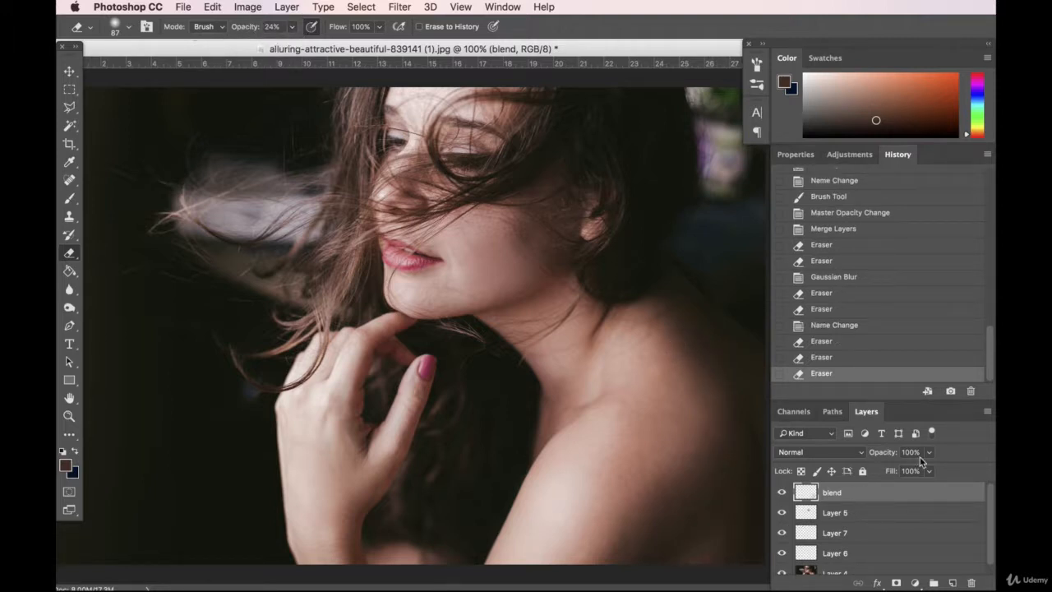
- Compare the shoulder skin before and after blending by toggling the blend layer's visibility
{"action": "left_click", "coordinate": [782, 493]}
{"action": "left_click", "coordinate": [782, 493]}
{"action": "left_click", "coordinate": [782, 493]}
{"action": "left_click", "coordinate": [782, 493]}
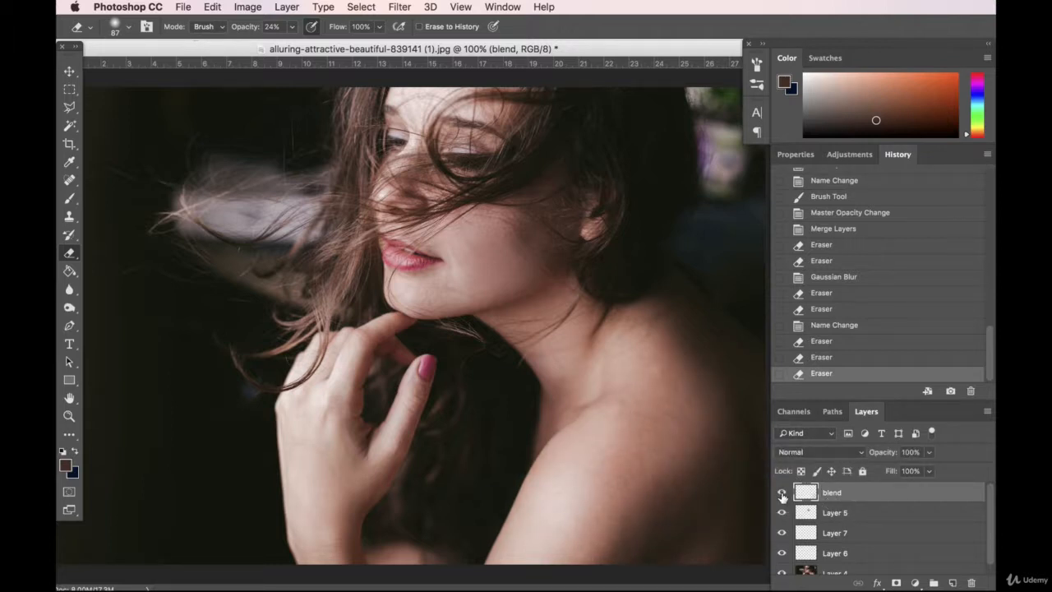
{"action": "left_click", "coordinate": [70, 71]}
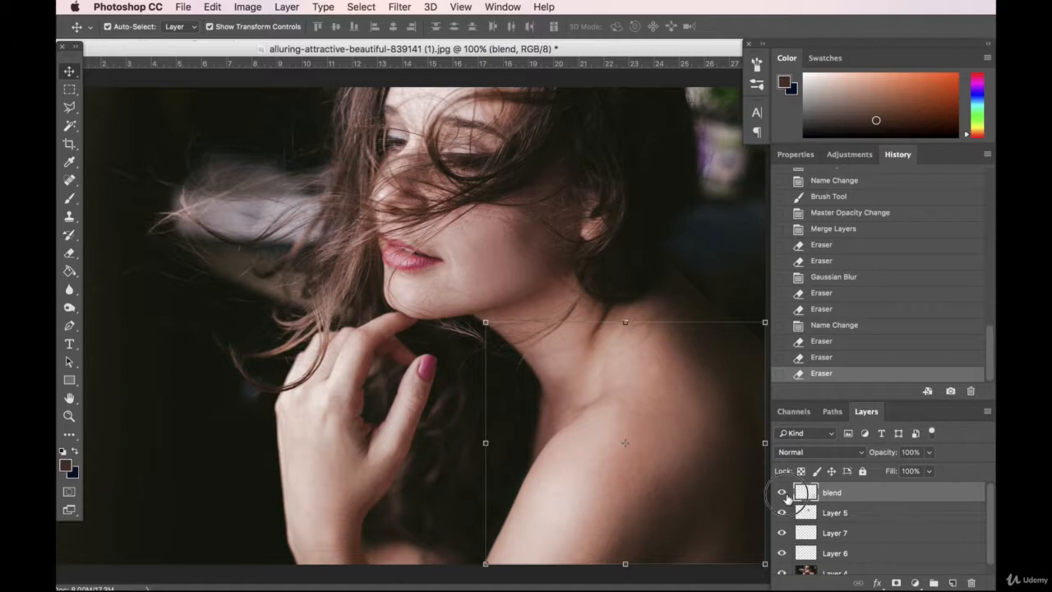
{"action": "left_click", "coordinate": [782, 493]}
{"action": "left_click", "coordinate": [782, 493]}
- Try to strengthen the skin smoothing by duplicating the blend layer and merging the copy with the original
{"action": "left_click", "coordinate": [287, 7]}
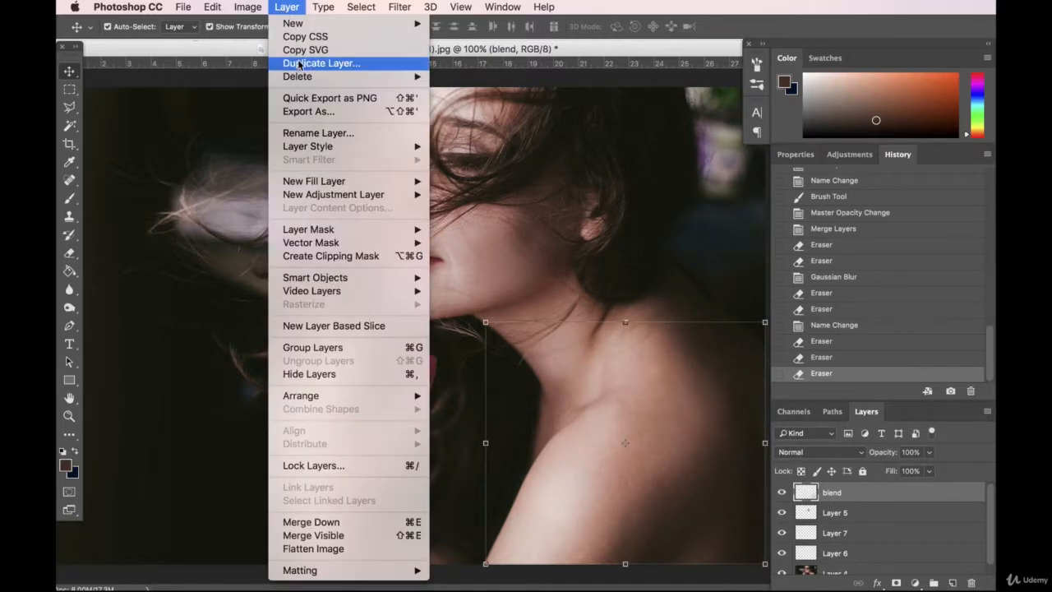
{"action": "left_click", "coordinate": [320, 63]}
{"action": "left_click", "coordinate": [693, 232]}
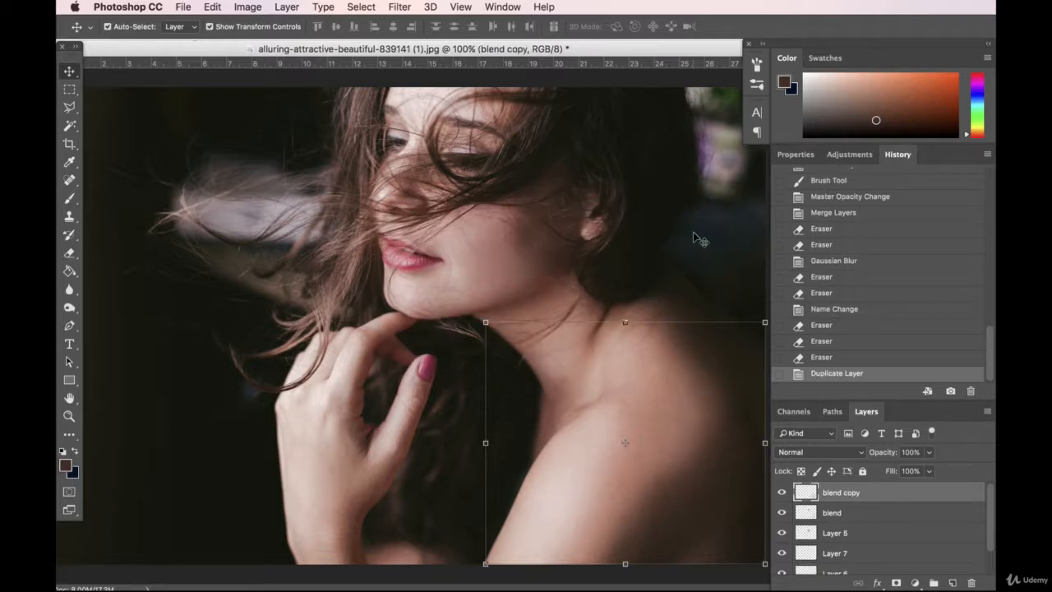
{"action": "left_click", "coordinate": [316, 493]}
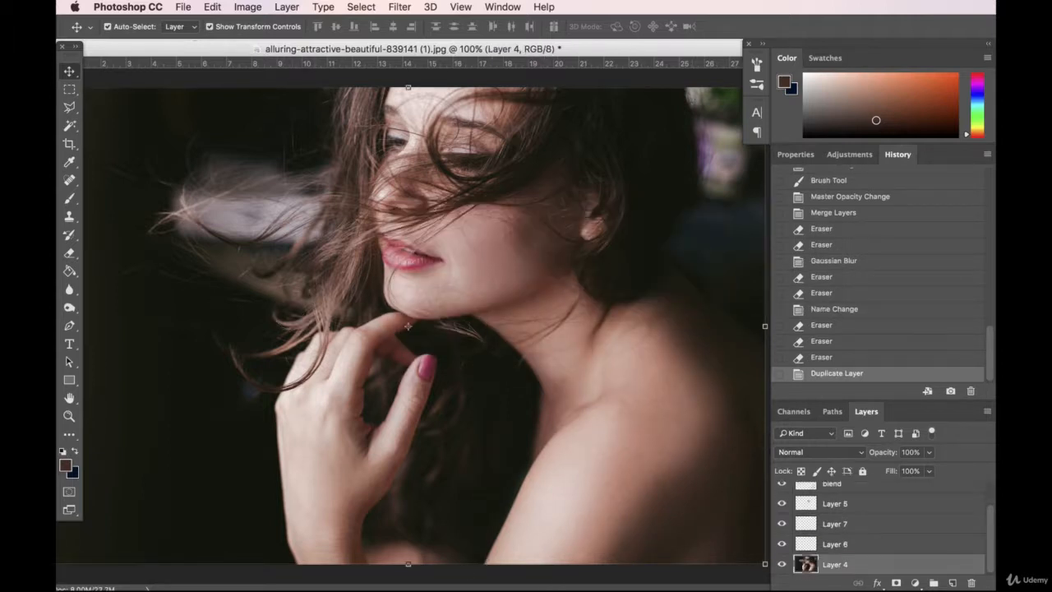
{"action": "left_click", "coordinate": [750, 586]}
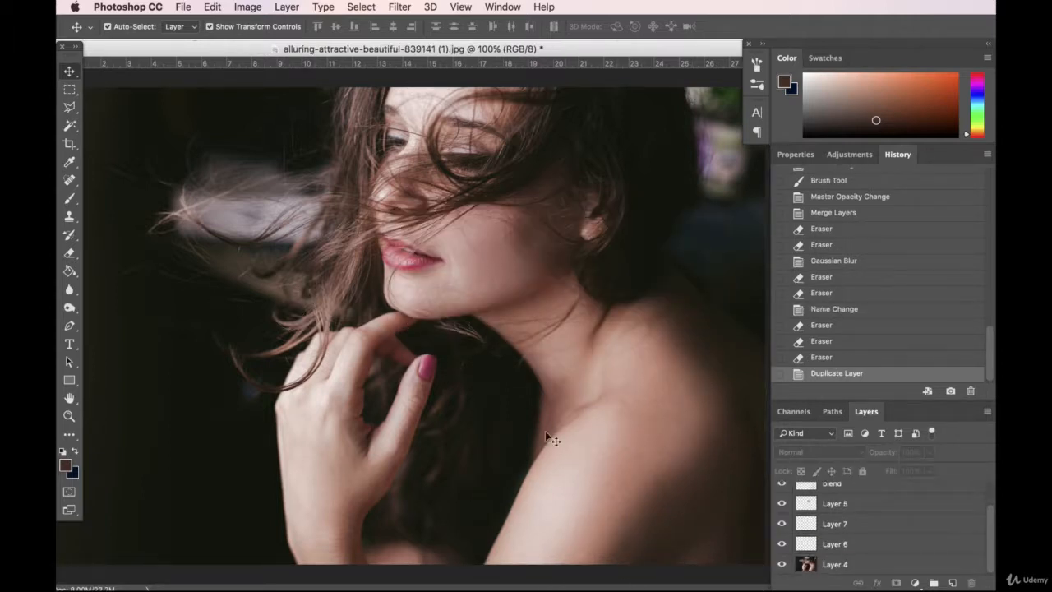
{"action": "scroll", "coordinate": [838, 519], "scroll_direction": "up", "scroll_amount": 1}
{"action": "left_click", "coordinate": [855, 517]}
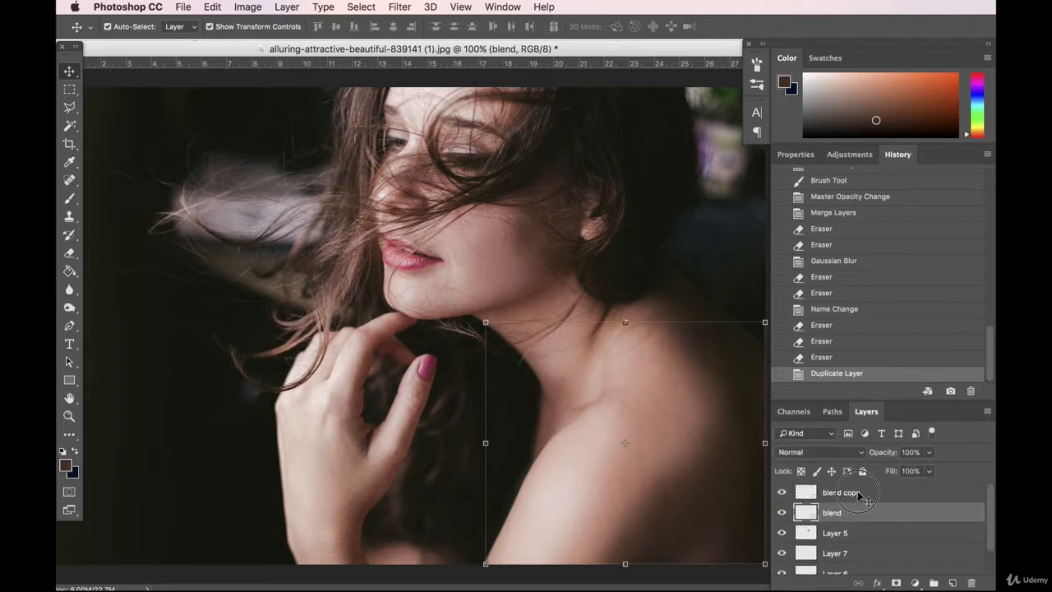
{"action": "left_click", "coordinate": [858, 493], "text": "shift"}
{"action": "key", "text": "super+e"}
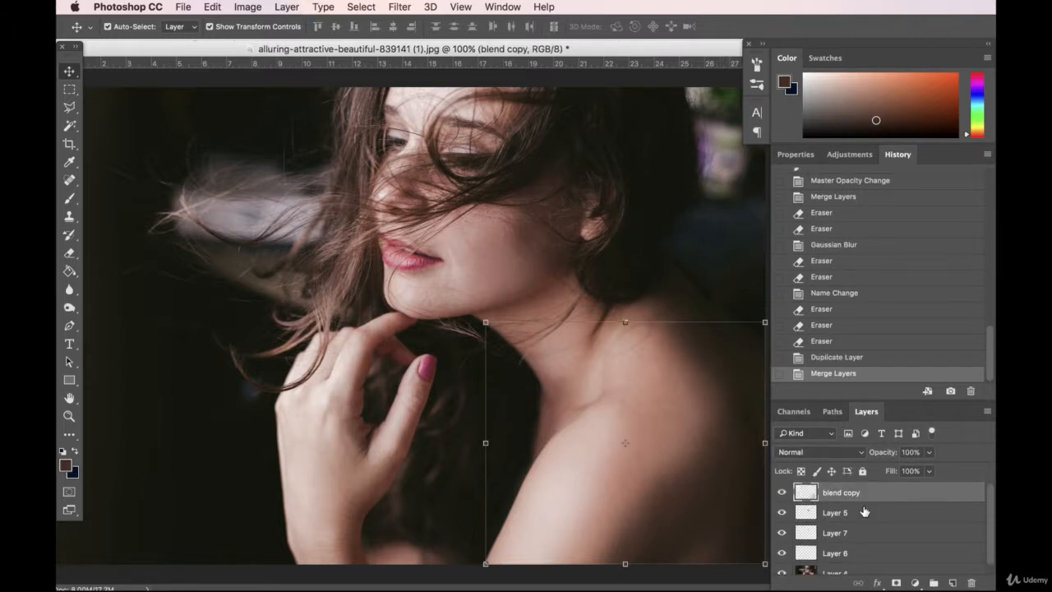
- Compare the doubled blend layer hidden and shown, and revert the history to the last erase before the duplication
{"action": "left_click", "coordinate": [782, 492]}
{"action": "left_click", "coordinate": [782, 492]}
{"action": "left_click", "coordinate": [832, 360]}
{"action": "left_click", "coordinate": [836, 344]}
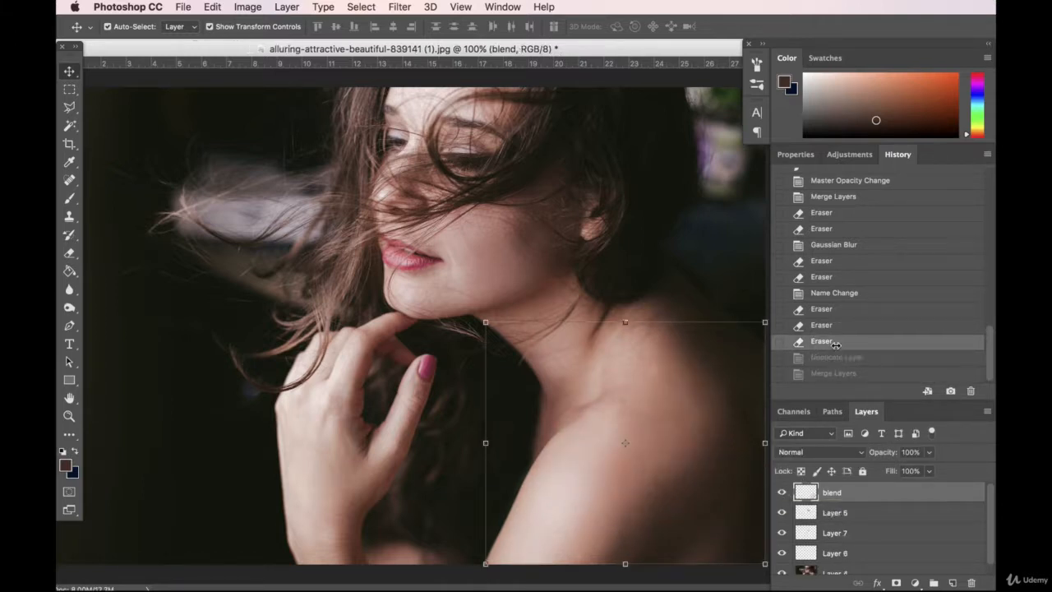
- Set the blend layer's opacity to about 91% and merge it with Layer 5
{"action": "left_click", "coordinate": [837, 518]}
{"action": "left_click", "coordinate": [850, 498]}
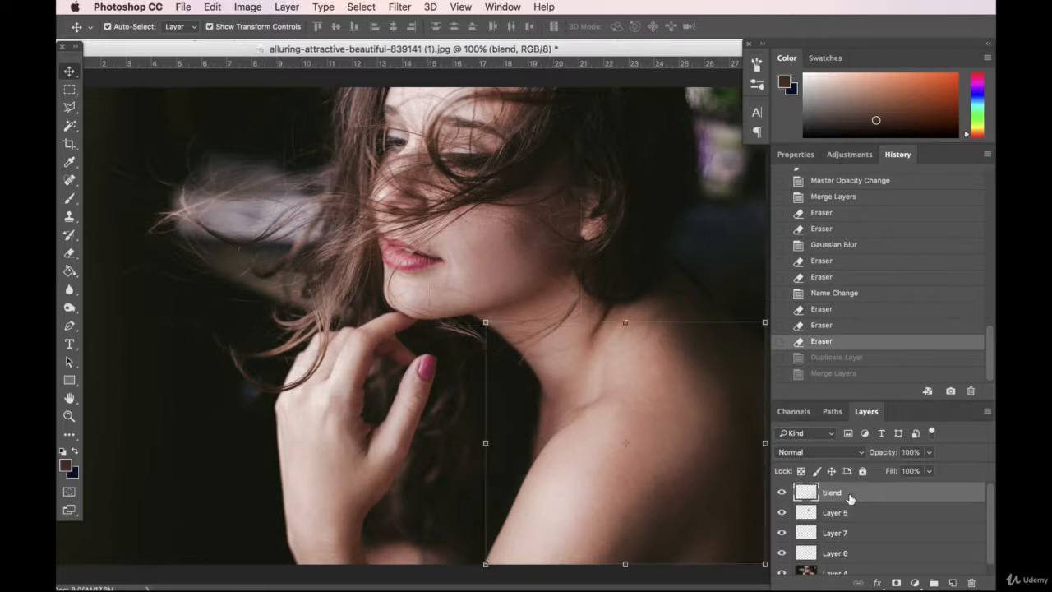
{"action": "left_click", "coordinate": [929, 452]}
{"action": "left_click_drag", "start_coordinate": [907, 472], "coordinate": [927, 473]}
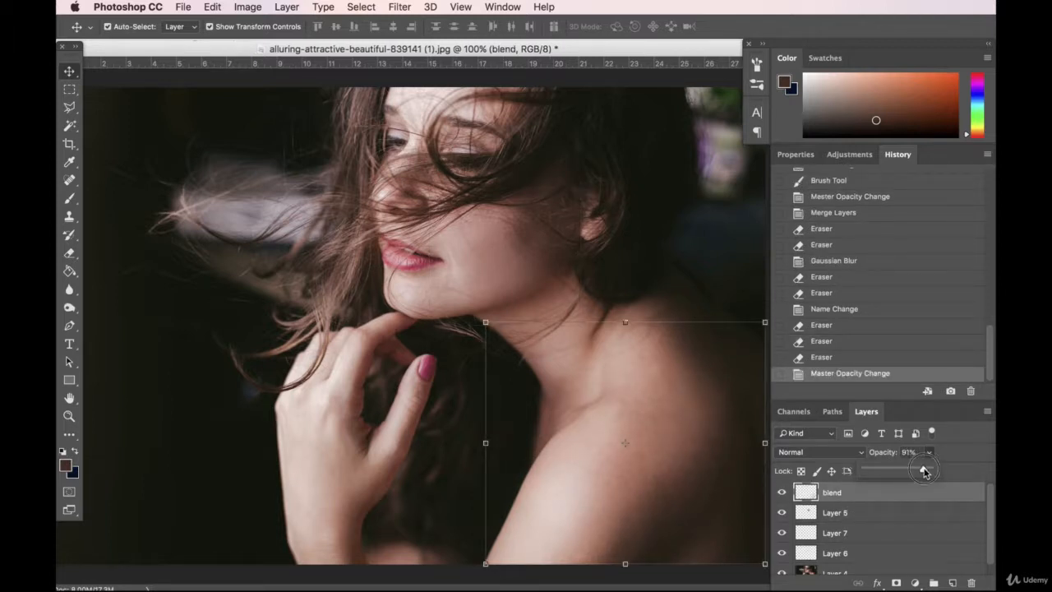
{"action": "left_click", "coordinate": [855, 520], "text": "shift"}
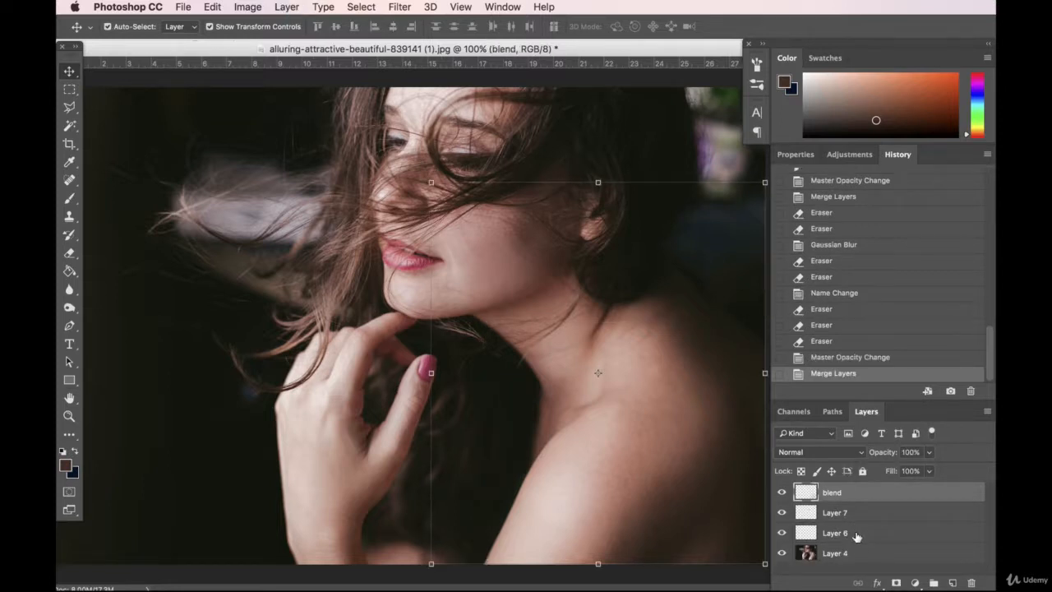
{"action": "key", "text": "super+e"}
- Move the blend layer below Layer 6 and merge it with the portrait on Layer 4
{"action": "left_click", "coordinate": [848, 499]}
{"action": "left_click", "coordinate": [797, 515]}
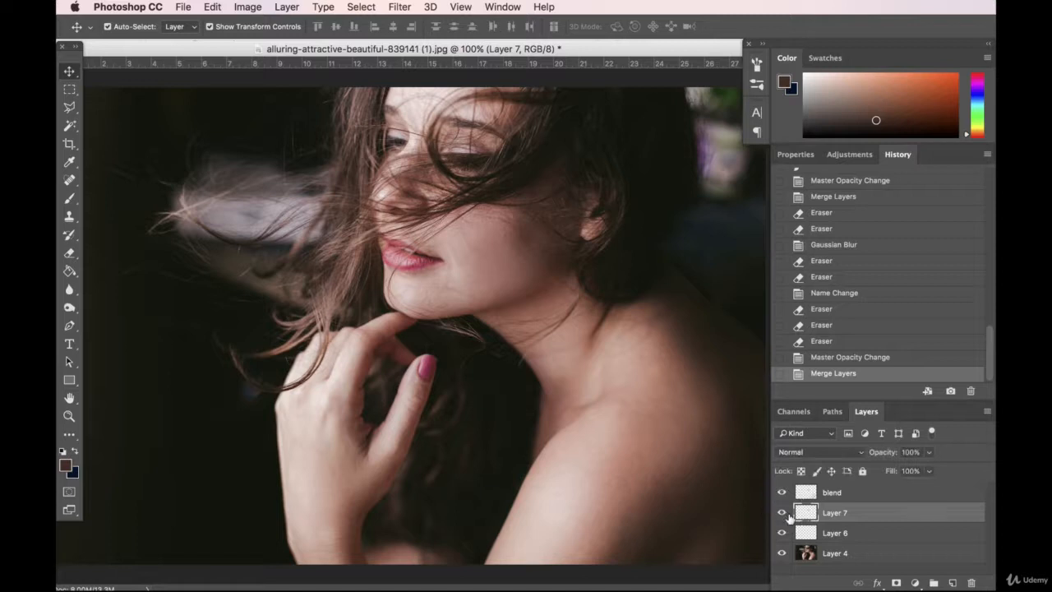
{"action": "left_click", "coordinate": [846, 534]}
{"action": "left_click_drag", "start_coordinate": [856, 497], "coordinate": [835, 542]}
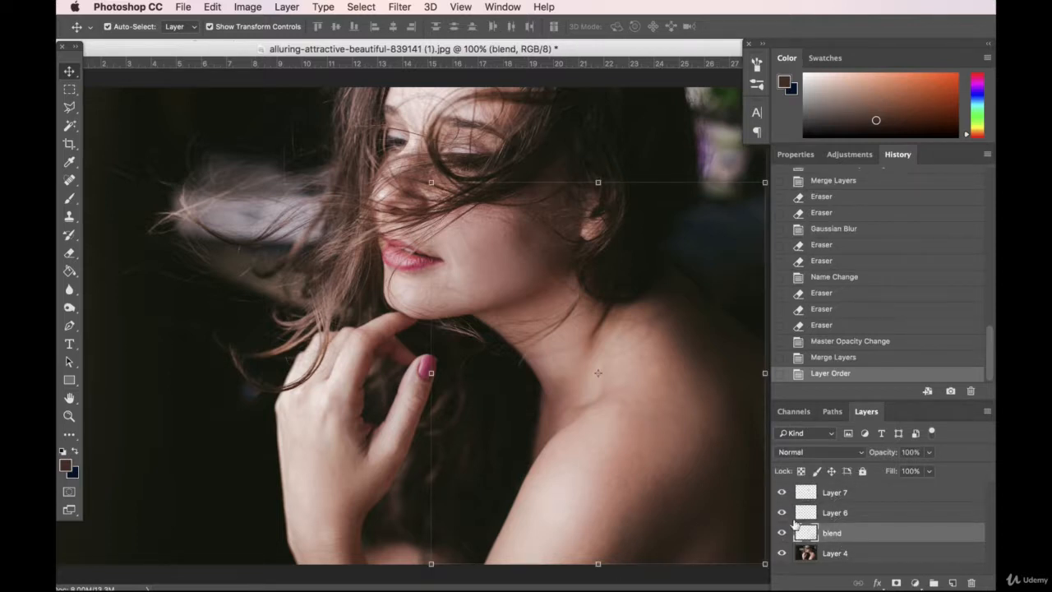
{"action": "key", "text": "super+e"}
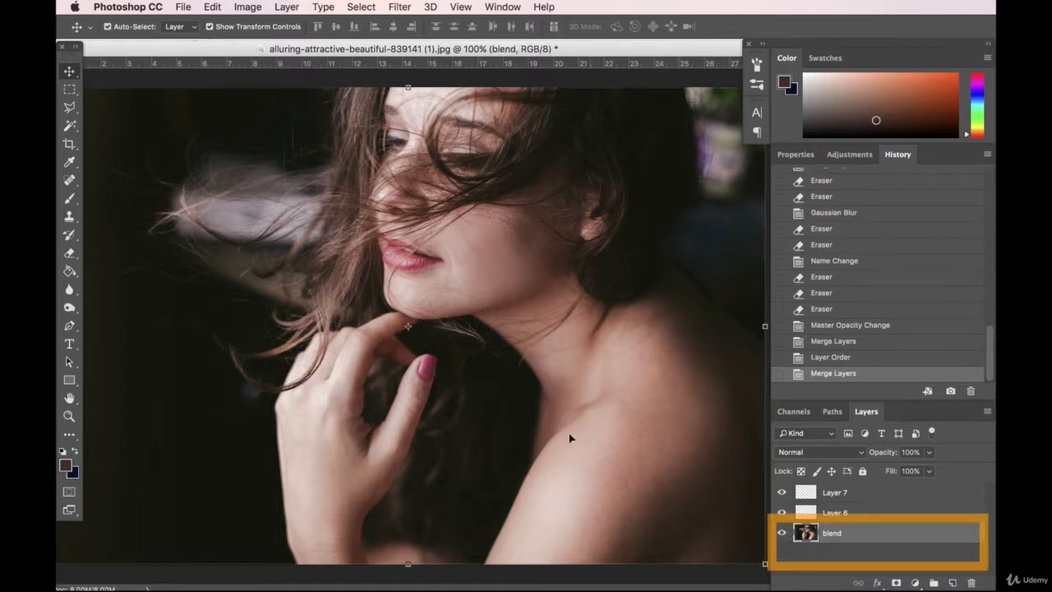
- Compare the original photo with the retouched portrait by switching the history repeatedly between the opening snapshot and the last layer merge, ending on the merge
{"action": "left_click", "coordinate": [782, 493]}
{"action": "scroll", "coordinate": [899, 317], "scroll_direction": "up", "scroll_amount": 10}
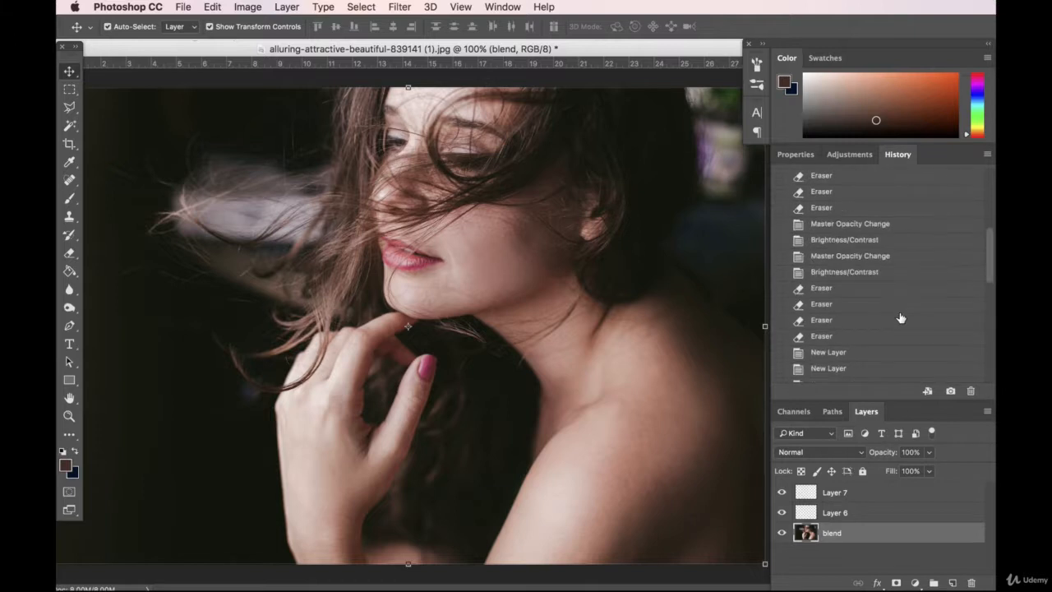
{"action": "left_click", "coordinate": [858, 178]}
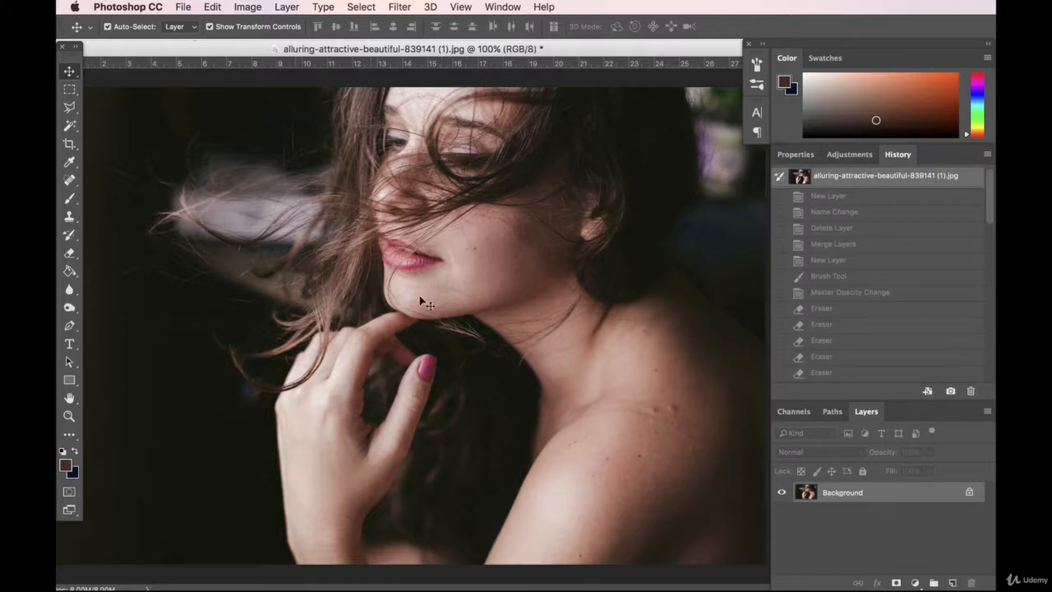
{"action": "scroll", "coordinate": [896, 362], "scroll_direction": "down", "scroll_amount": 5}
{"action": "scroll", "coordinate": [898, 326], "scroll_direction": "down", "scroll_amount": 5}
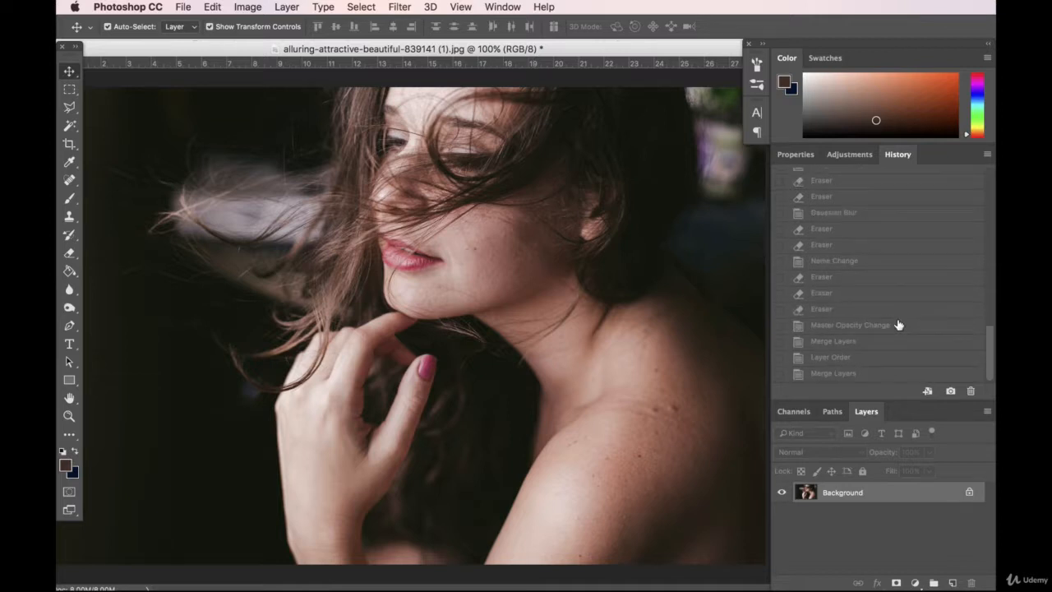
{"action": "left_click", "coordinate": [832, 375]}
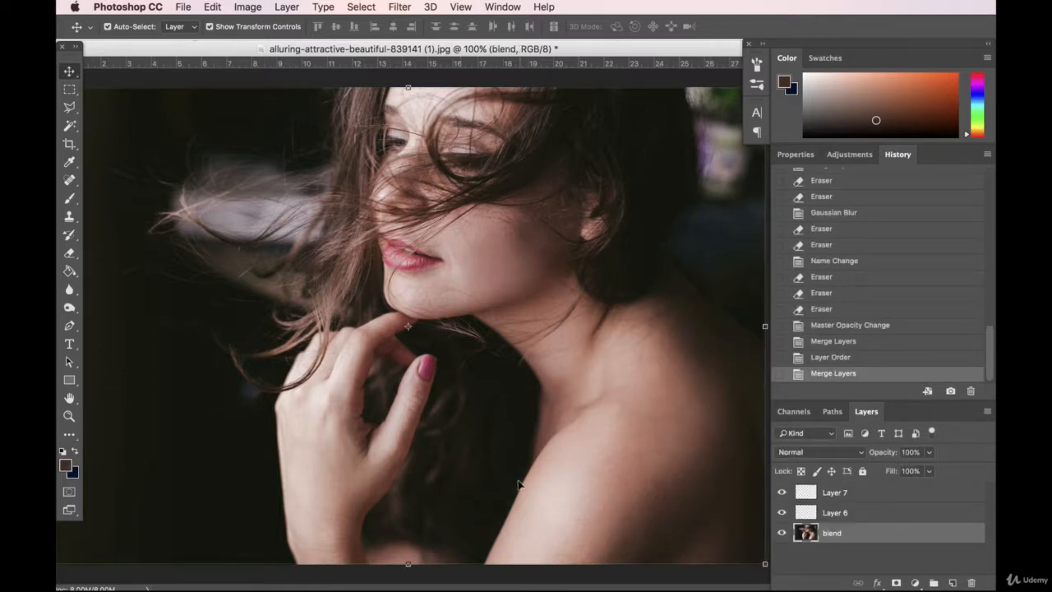
{"action": "scroll", "coordinate": [892, 329], "scroll_direction": "up", "scroll_amount": 10}
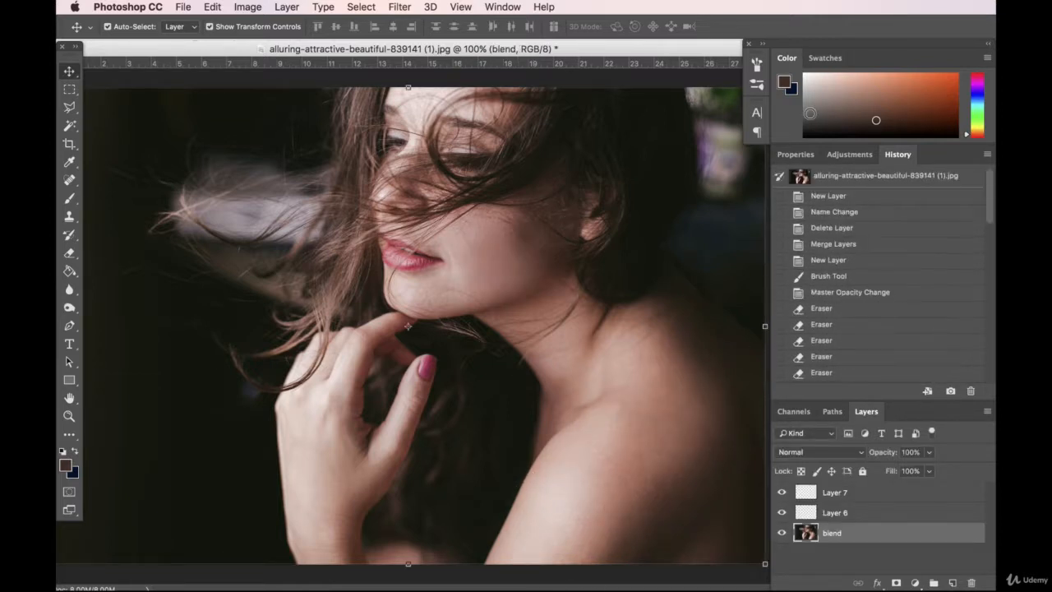
{"action": "left_click", "coordinate": [837, 185]}
{"action": "scroll", "coordinate": [888, 308], "scroll_direction": "down", "scroll_amount": 10}
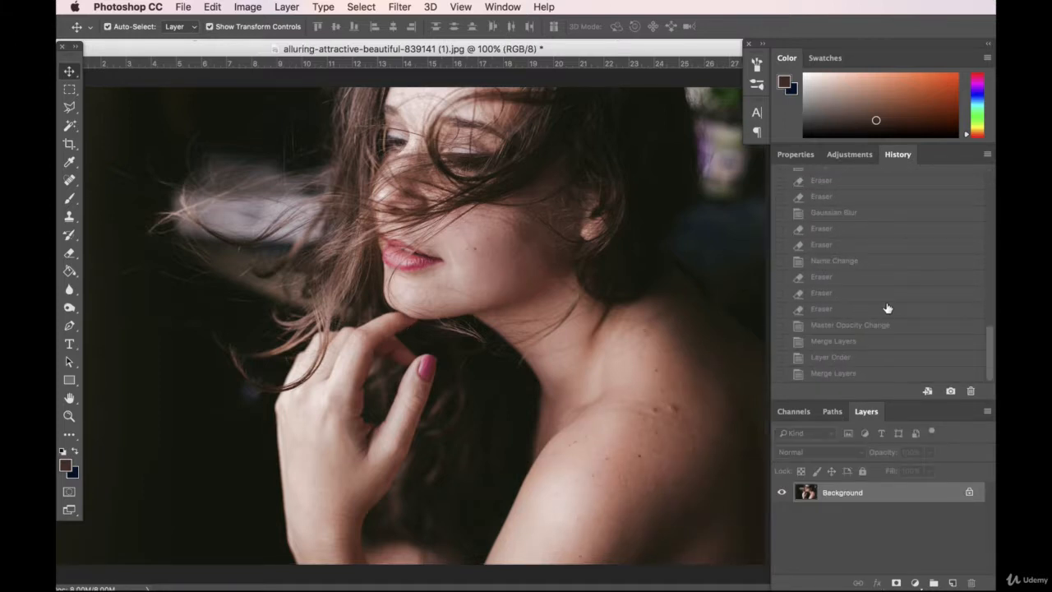
{"action": "left_click", "coordinate": [834, 380]}
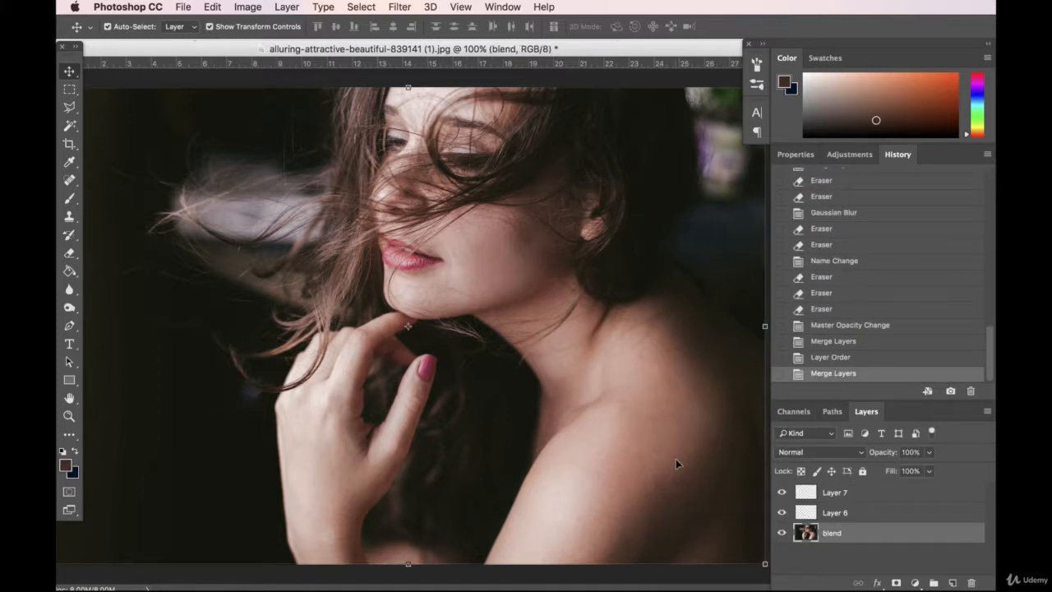
{"action": "scroll", "coordinate": [808, 325], "scroll_direction": "up", "scroll_amount": 10}
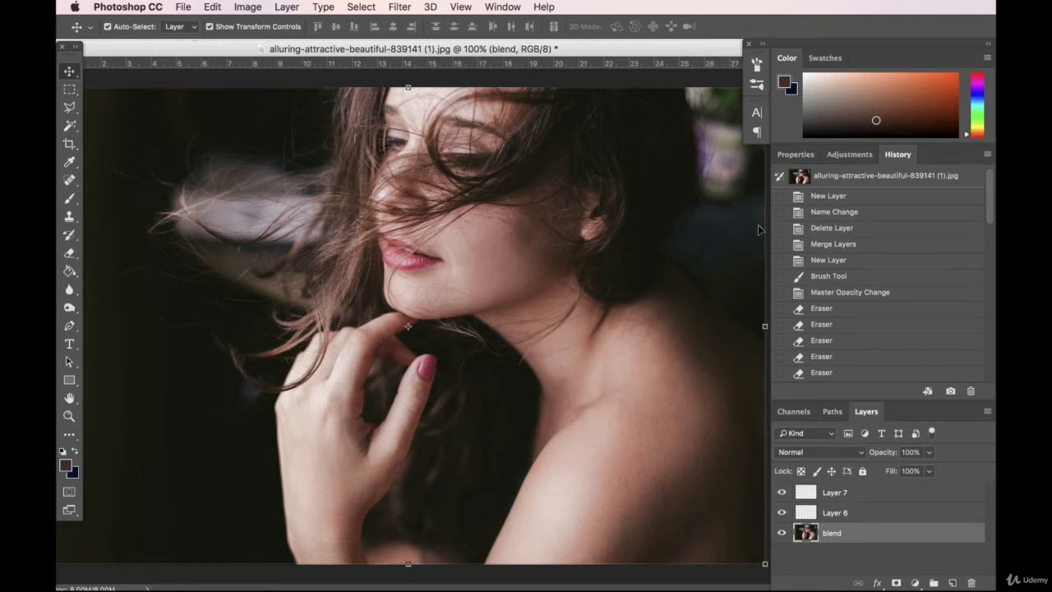
{"action": "left_click", "coordinate": [854, 181]}
{"action": "scroll", "coordinate": [875, 247], "scroll_direction": "down", "scroll_amount": 10}
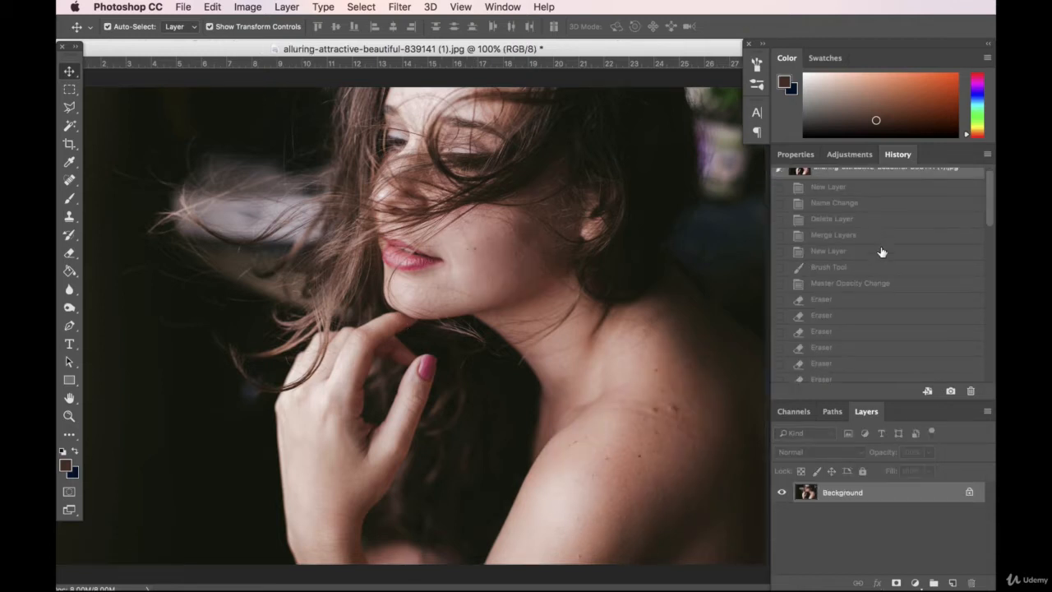
{"action": "left_click", "coordinate": [856, 374]}
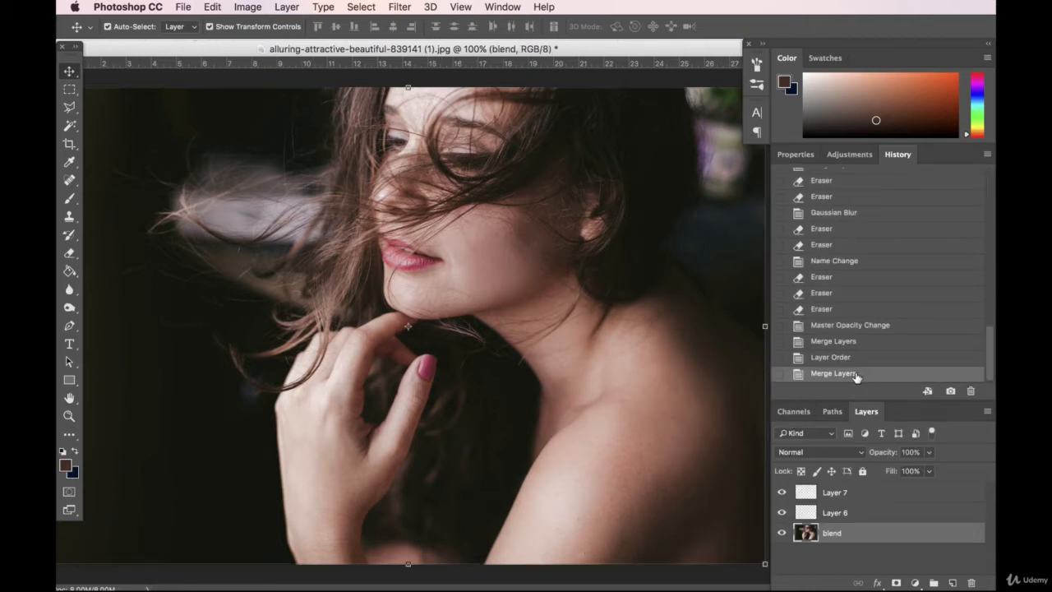